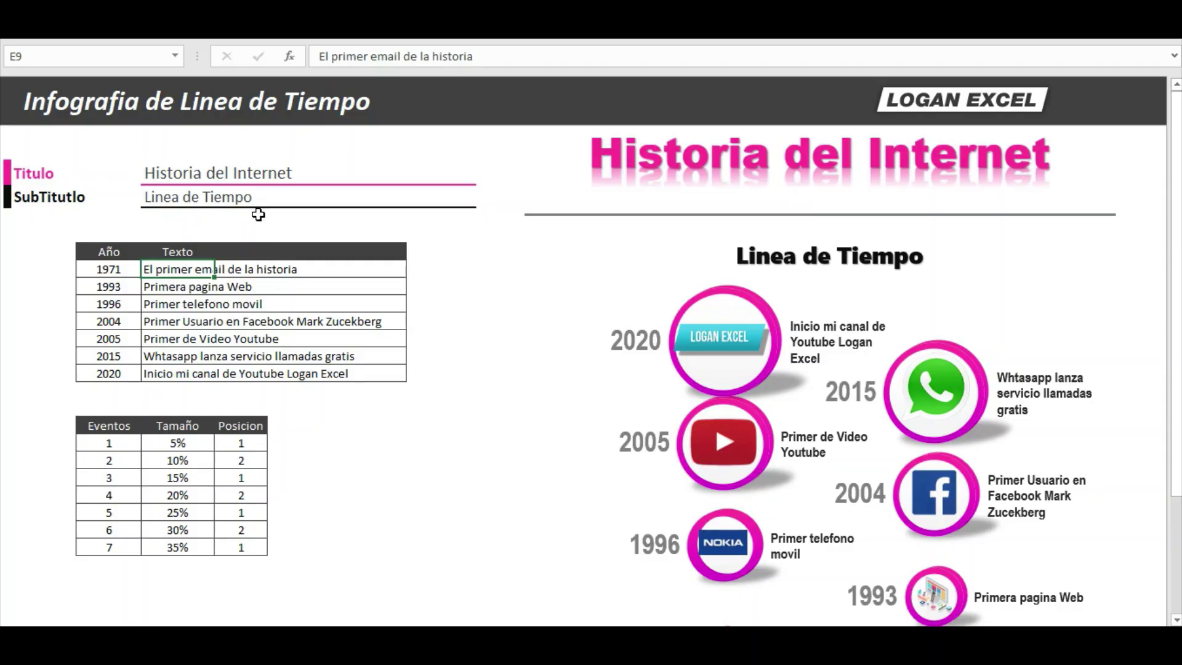
Delete the title 'Historia del Internet', then restore it with undo.
{"action": "left_click", "coordinate": [244, 192]}
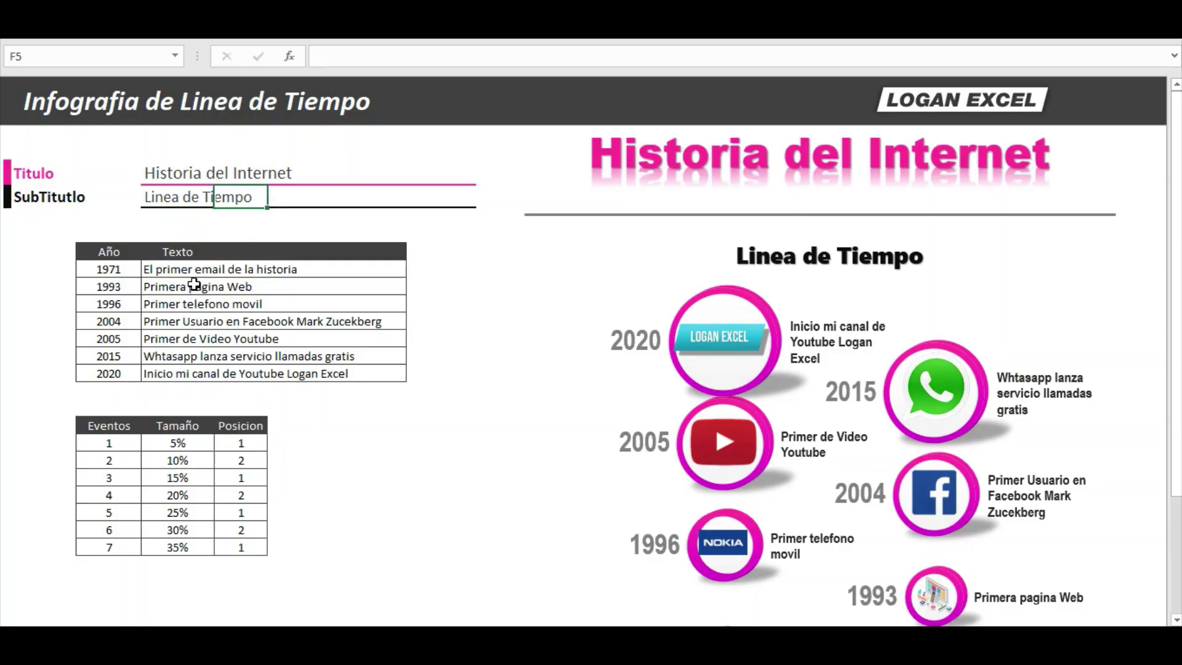
{"action": "scroll", "coordinate": [195, 283], "scroll_direction": "down", "scroll_amount": 2}
{"action": "scroll", "coordinate": [193, 275], "scroll_direction": "down", "scroll_amount": 1}
{"action": "scroll", "coordinate": [193, 275], "scroll_direction": "up", "scroll_amount": 3}
{"action": "left_click", "coordinate": [150, 179]}
{"action": "key", "text": "Delete"}
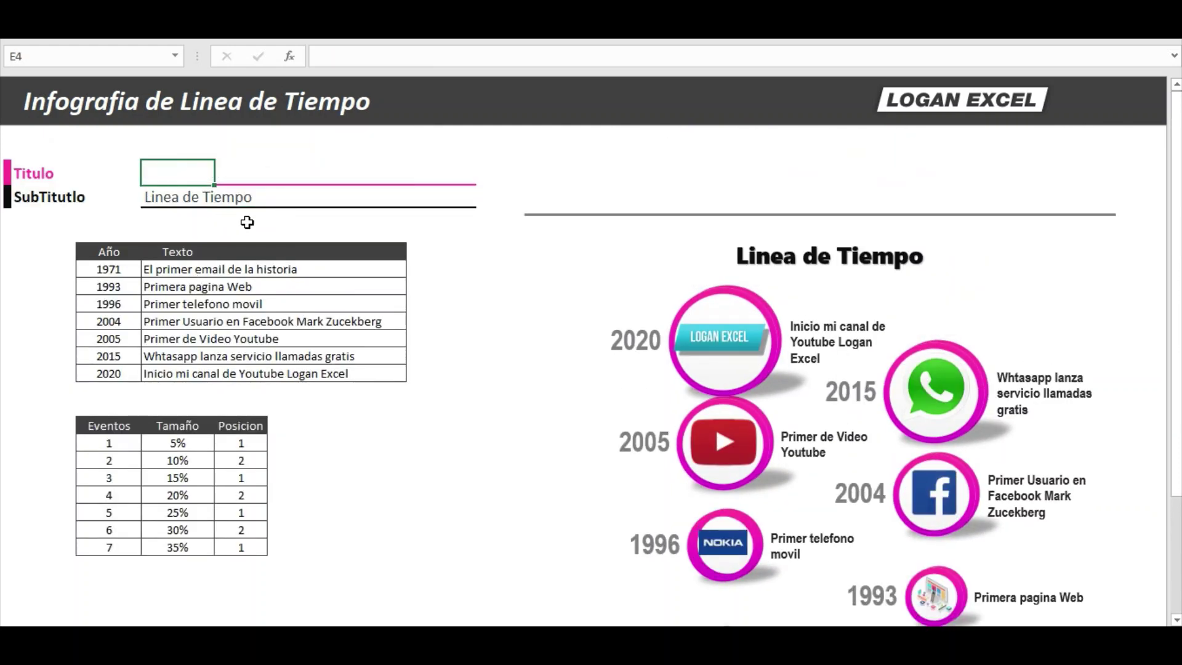
{"action": "key", "text": "ctrl+z"}
Delete and restore the subtitle 'Linea de Tiempo', then select the Texto event descriptions.
{"action": "key", "text": "Down"}
{"action": "key", "text": "Delete"}
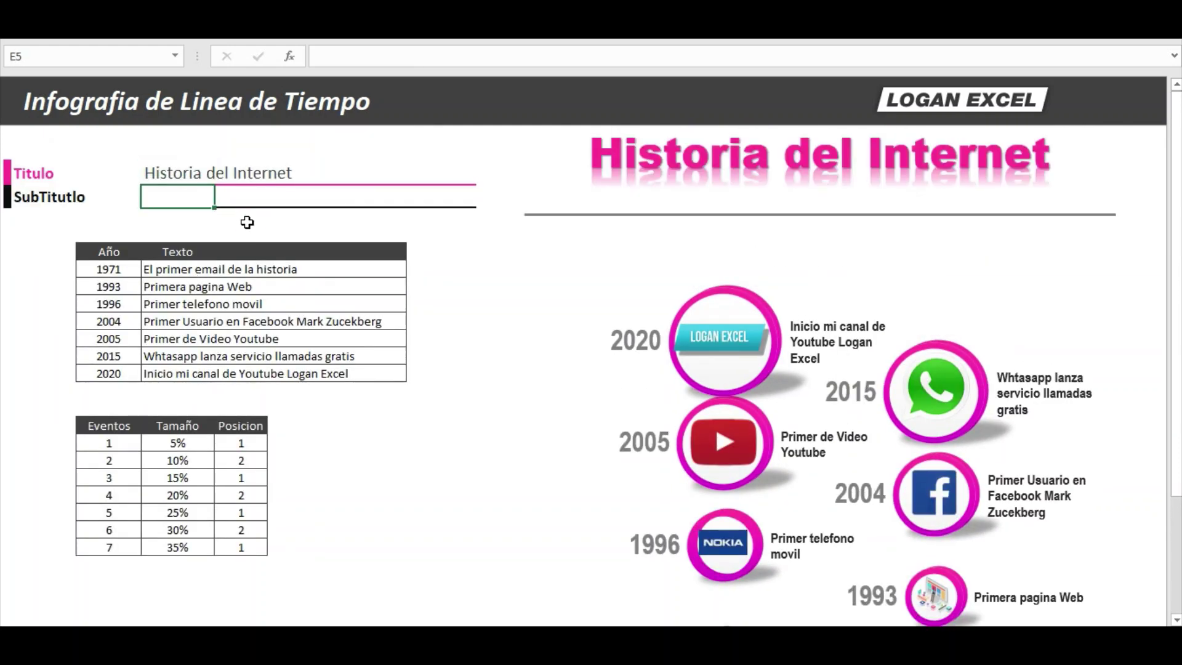
{"action": "key", "text": "ctrl+z"}
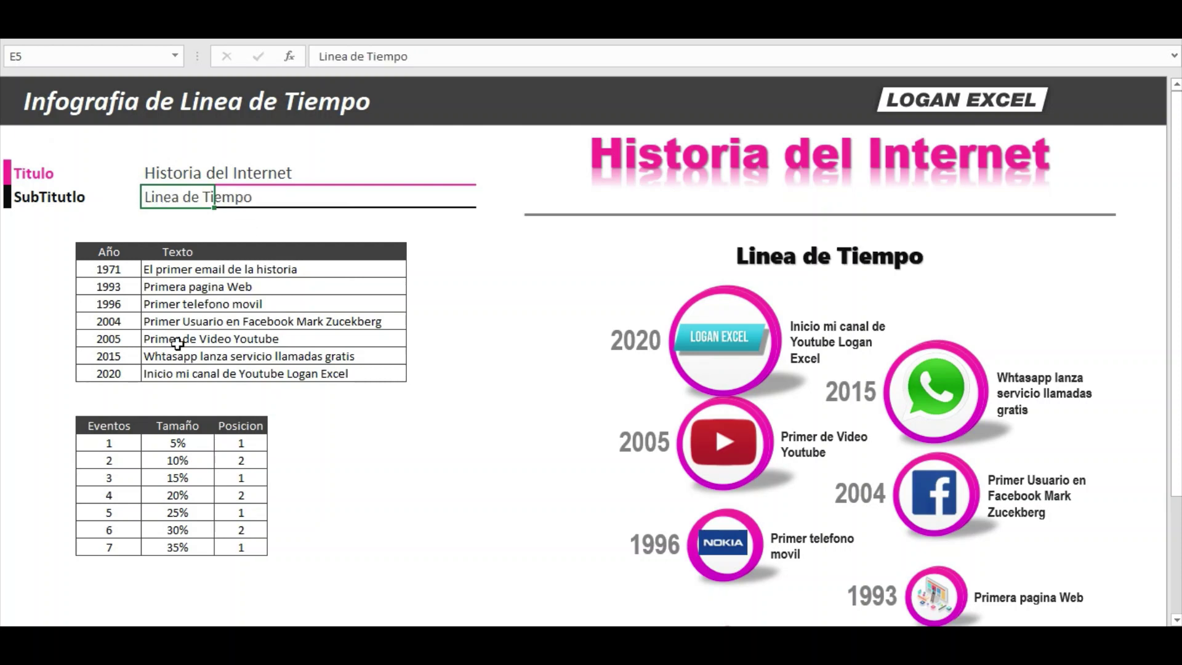
{"action": "left_click_drag", "start_coordinate": [165, 271], "coordinate": [179, 370]}
Clear the selected Texto event descriptions, then bring them back with undo.
{"action": "key", "text": "Delete"}
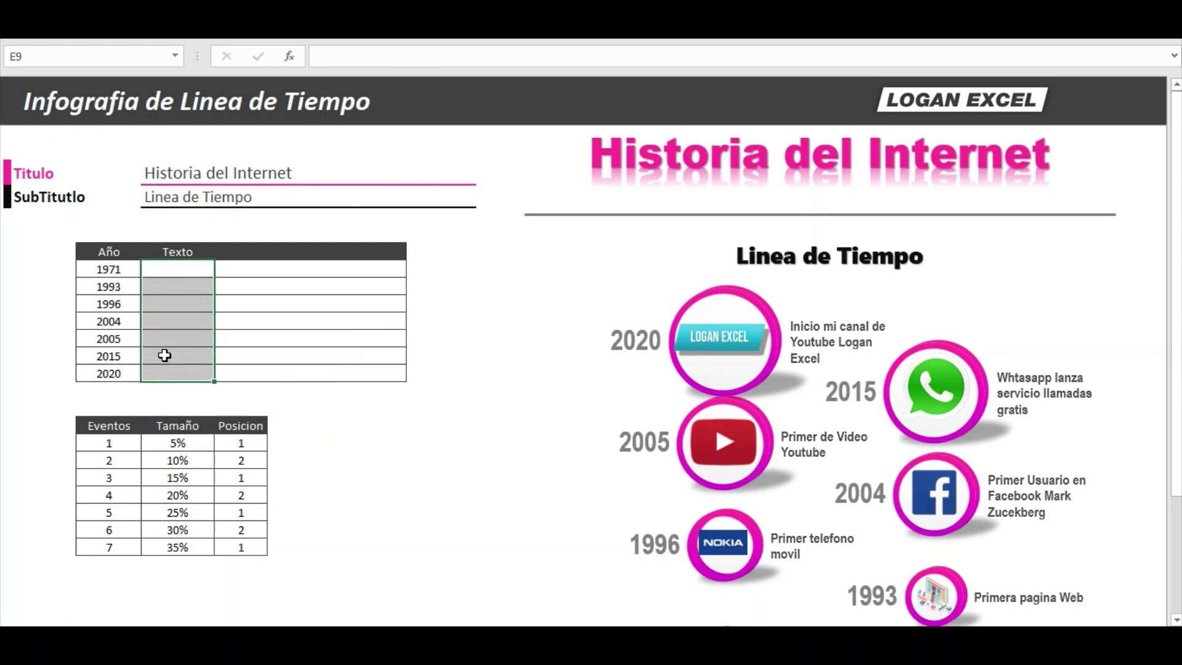
{"action": "key", "text": "ctrl+z"}
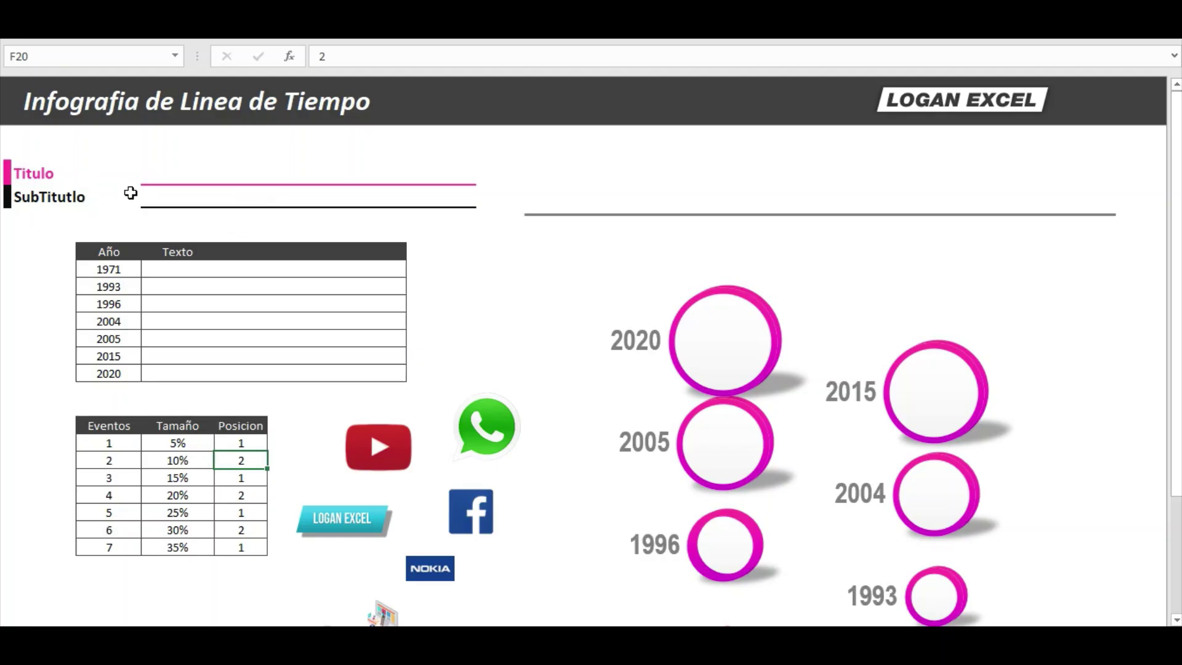
{"action": "left_click", "coordinate": [157, 178]}
{"action": "left_click", "coordinate": [170, 204]}
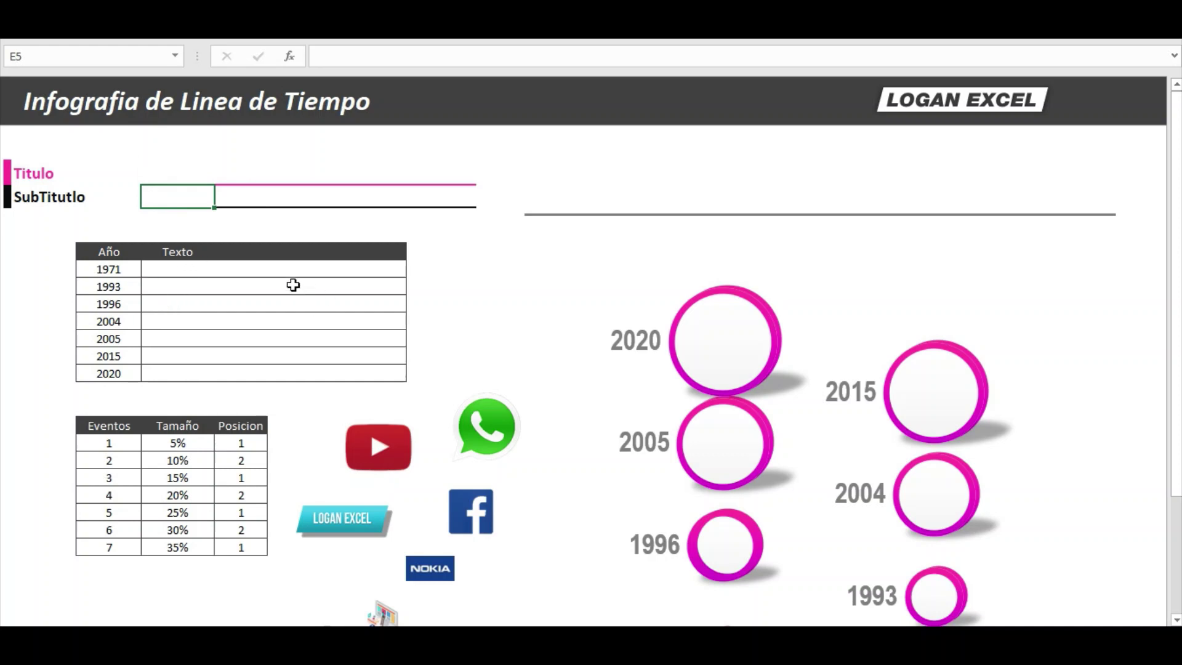
{"action": "left_click", "coordinate": [237, 271]}
{"action": "scroll", "coordinate": [231, 287], "scroll_direction": "down", "scroll_amount": 2}
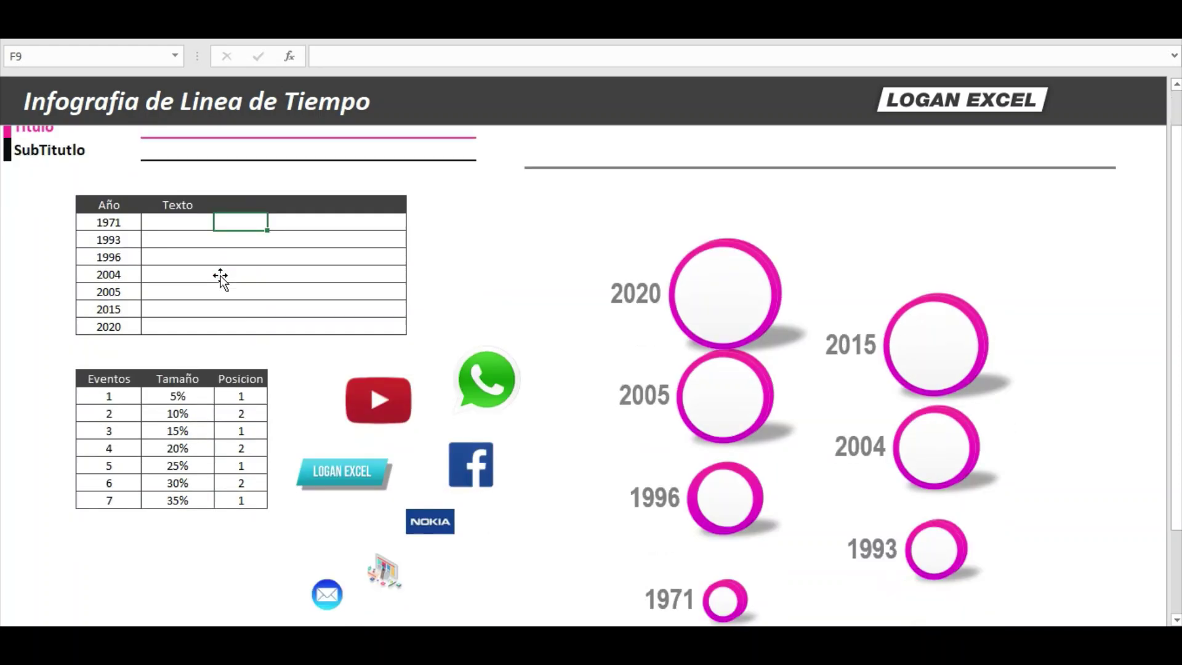
{"action": "left_click", "coordinate": [951, 205]}
{"action": "scroll", "coordinate": [962, 194], "scroll_direction": "up", "scroll_amount": 2}
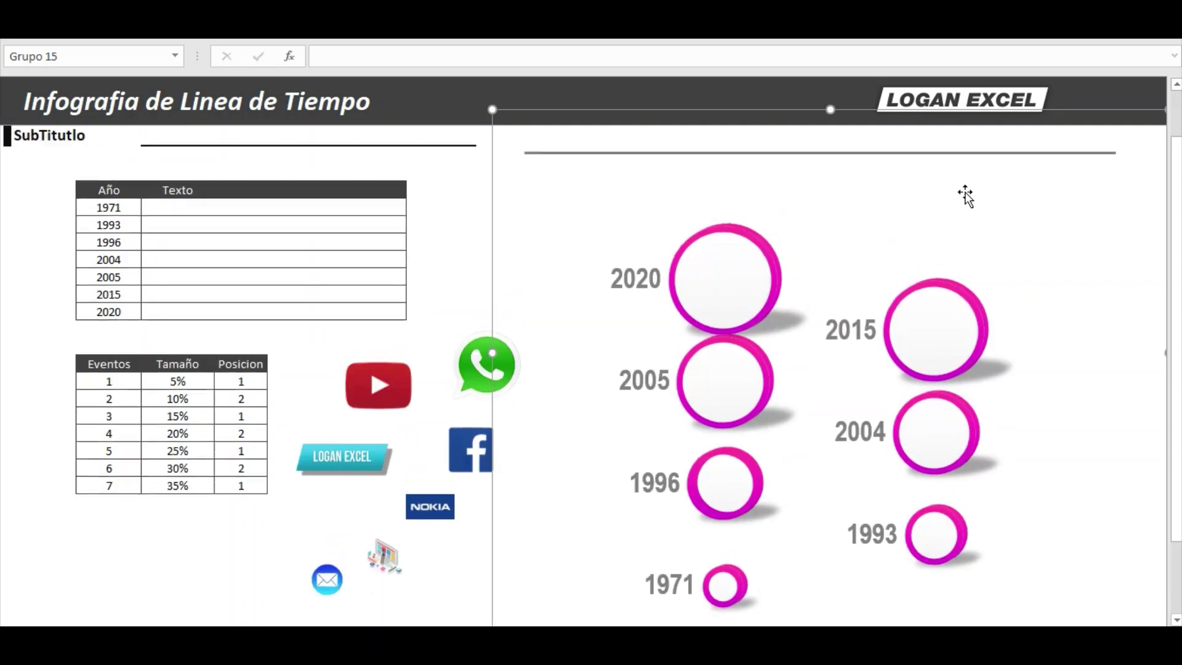
{"action": "scroll", "coordinate": [320, 309], "scroll_direction": "up", "scroll_amount": 1}
{"action": "left_click", "coordinate": [131, 299]}
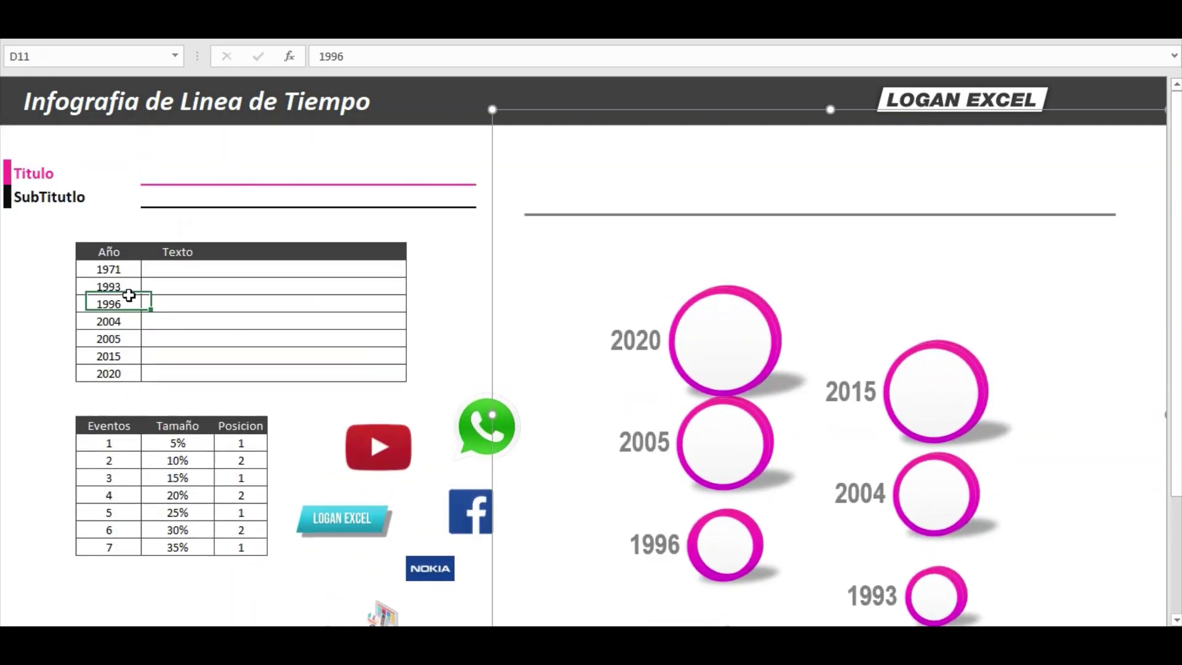
{"action": "left_click", "coordinate": [145, 167]}
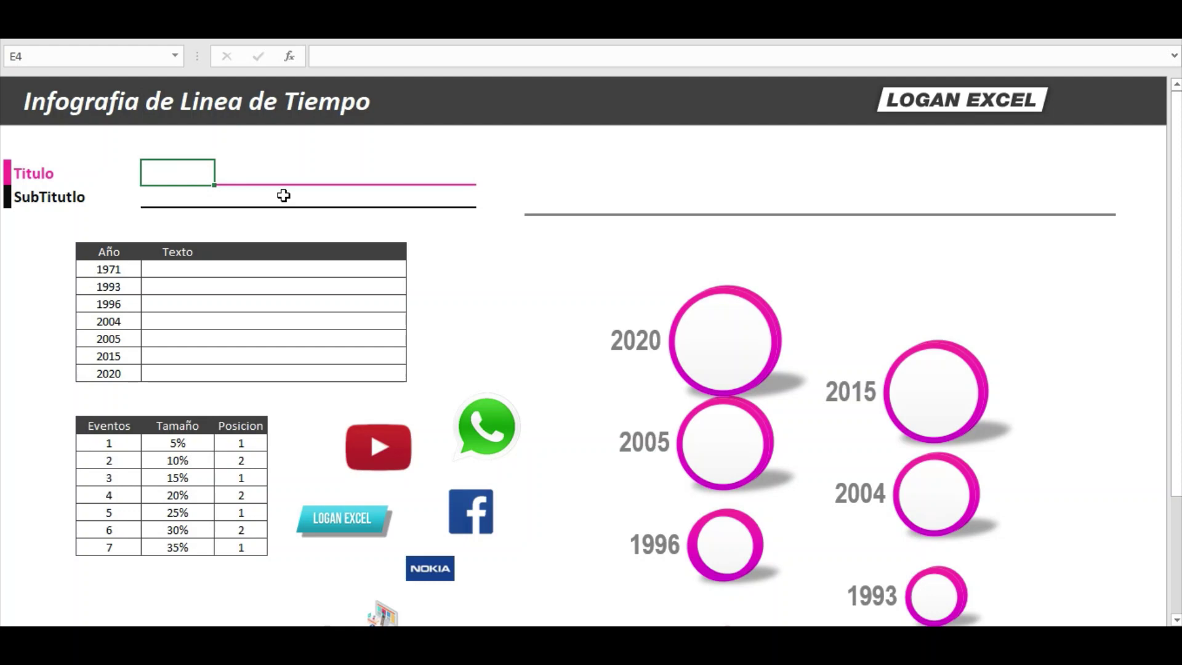
{"action": "left_click", "coordinate": [176, 197]}
{"action": "left_click", "coordinate": [139, 290]}
{"action": "left_click", "coordinate": [113, 269]}
{"action": "scroll", "coordinate": [113, 269], "scroll_direction": "down", "scroll_amount": 1}
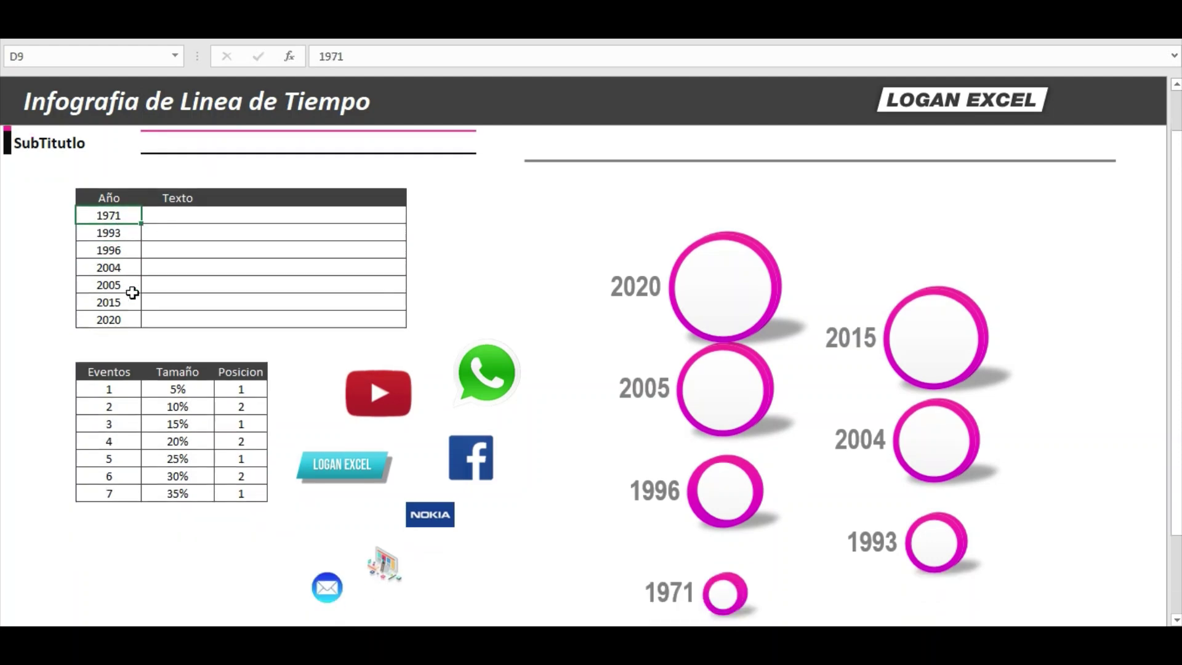
{"action": "left_click", "coordinate": [120, 274]}
{"action": "scroll", "coordinate": [120, 268], "scroll_direction": "up", "scroll_amount": 1}
{"action": "left_click_drag", "start_coordinate": [119, 266], "coordinate": [122, 370]}
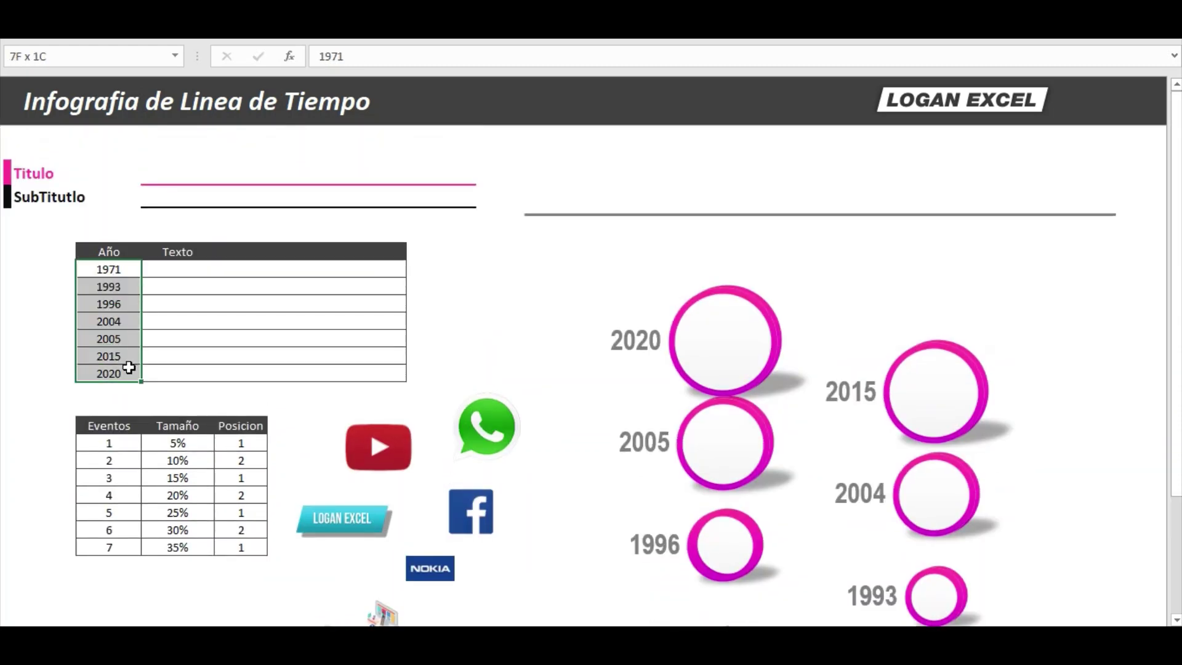
{"action": "key", "text": "Delete"}
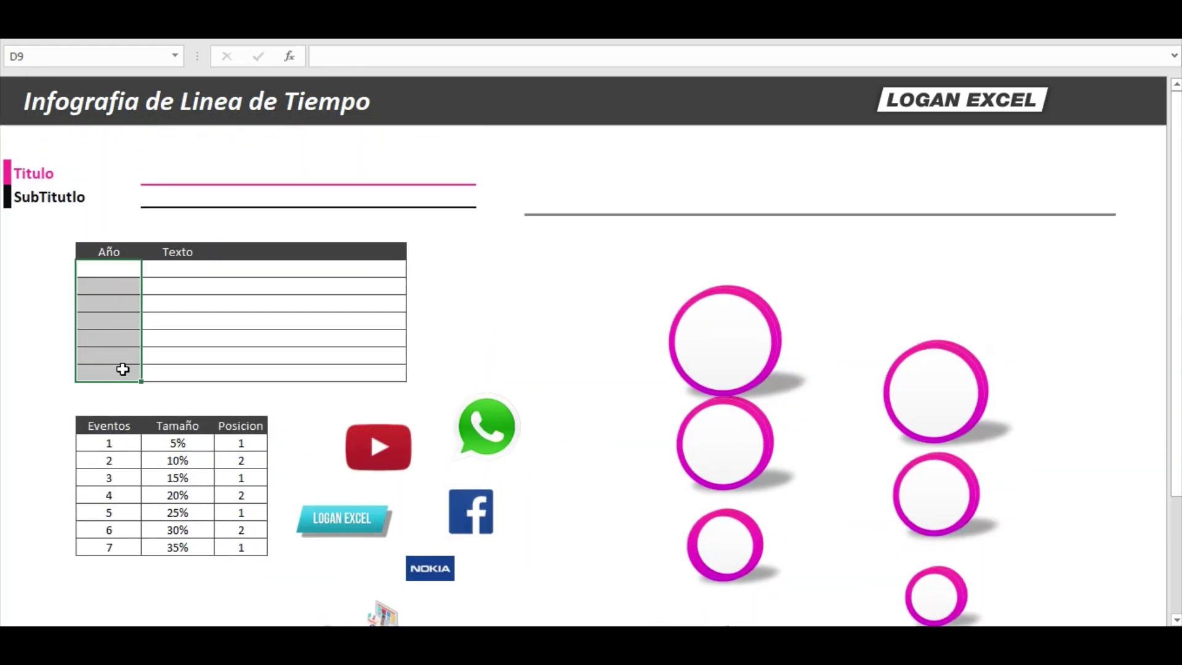
{"action": "key", "text": "ctrl+z"}
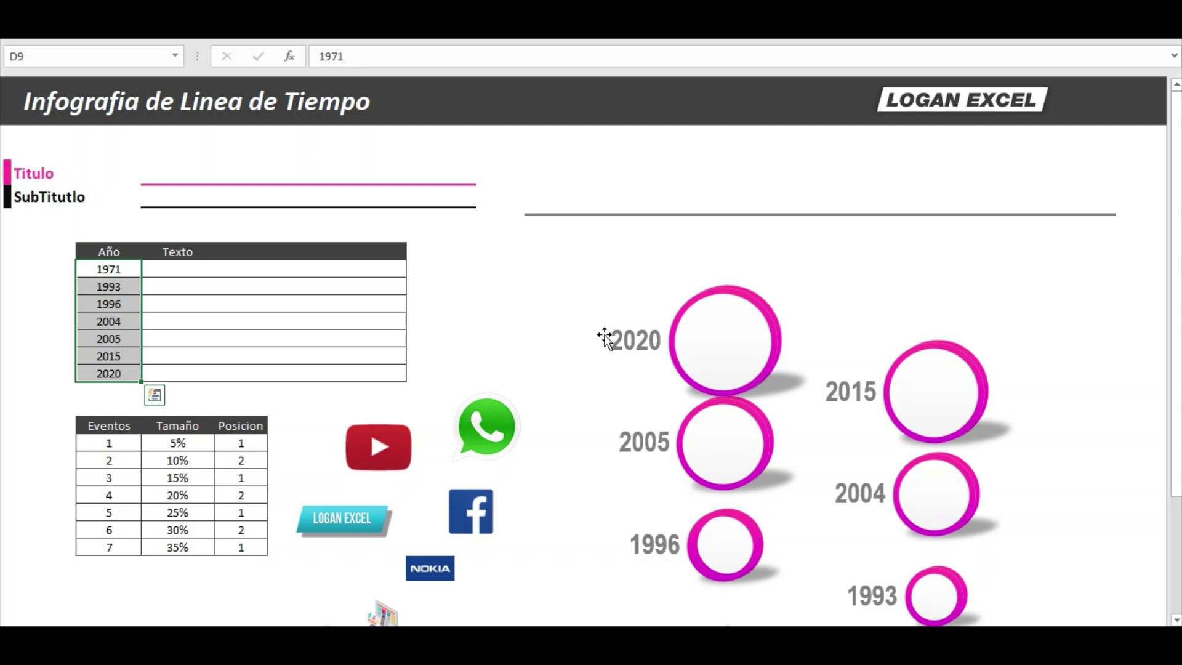
{"action": "left_click", "coordinate": [201, 269]}
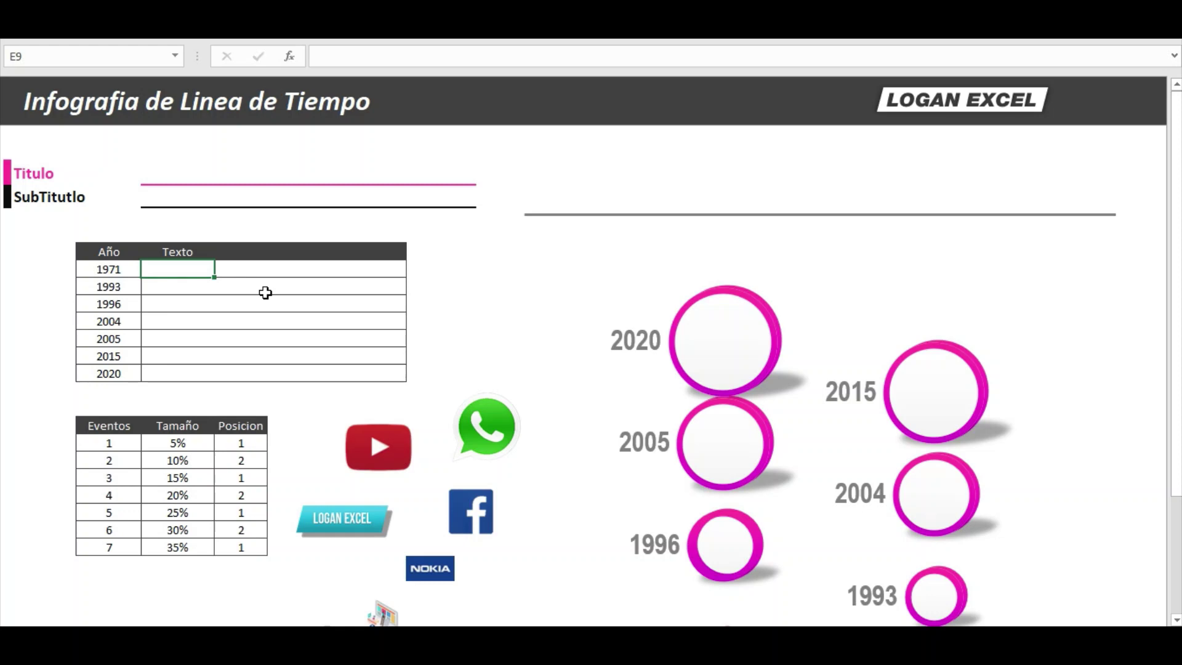
{"action": "left_click", "coordinate": [252, 388]}
{"action": "left_click", "coordinate": [222, 286]}
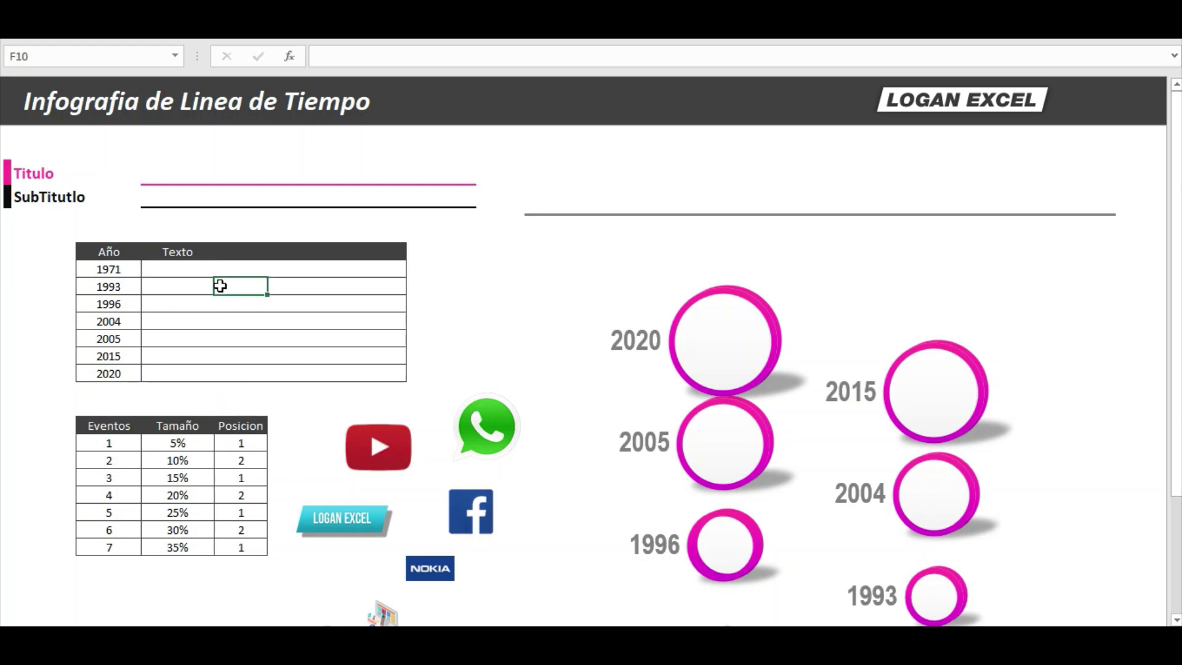
{"action": "scroll", "coordinate": [225, 301], "scroll_direction": "down", "scroll_amount": 1}
{"action": "scroll", "coordinate": [369, 357], "scroll_direction": "down", "scroll_amount": 1}
{"action": "left_click", "coordinate": [382, 341]}
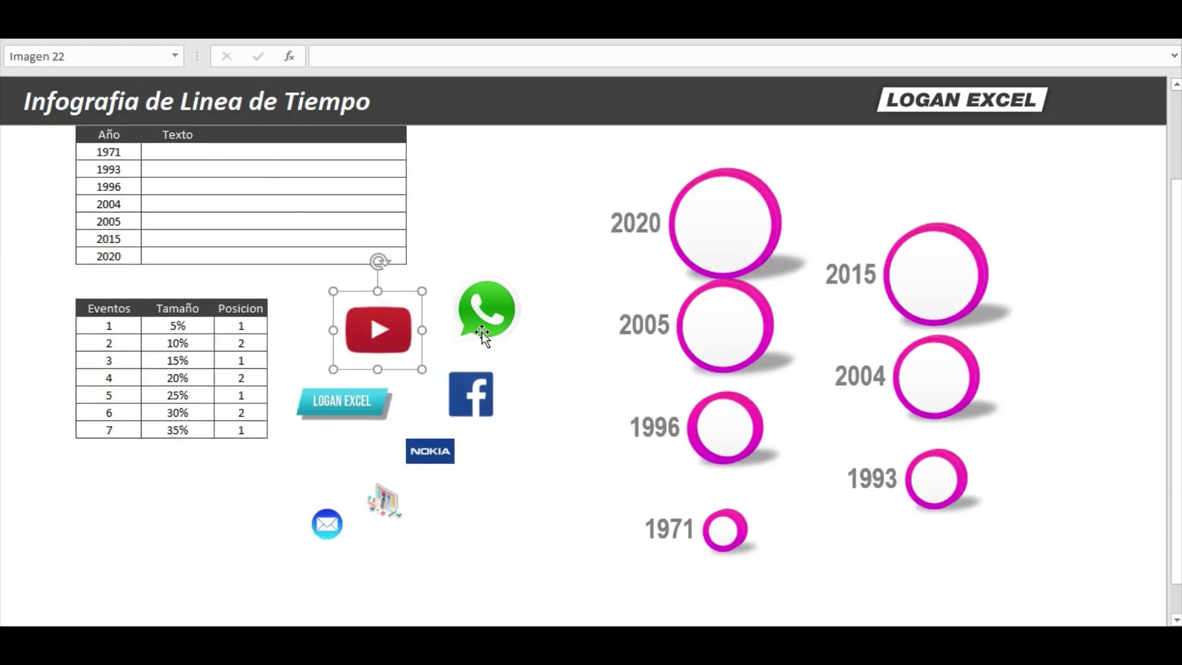
{"action": "left_click", "coordinate": [484, 326]}
{"action": "left_click", "coordinate": [483, 399]}
{"action": "left_click", "coordinate": [391, 408]}
{"action": "left_click", "coordinate": [411, 444]}
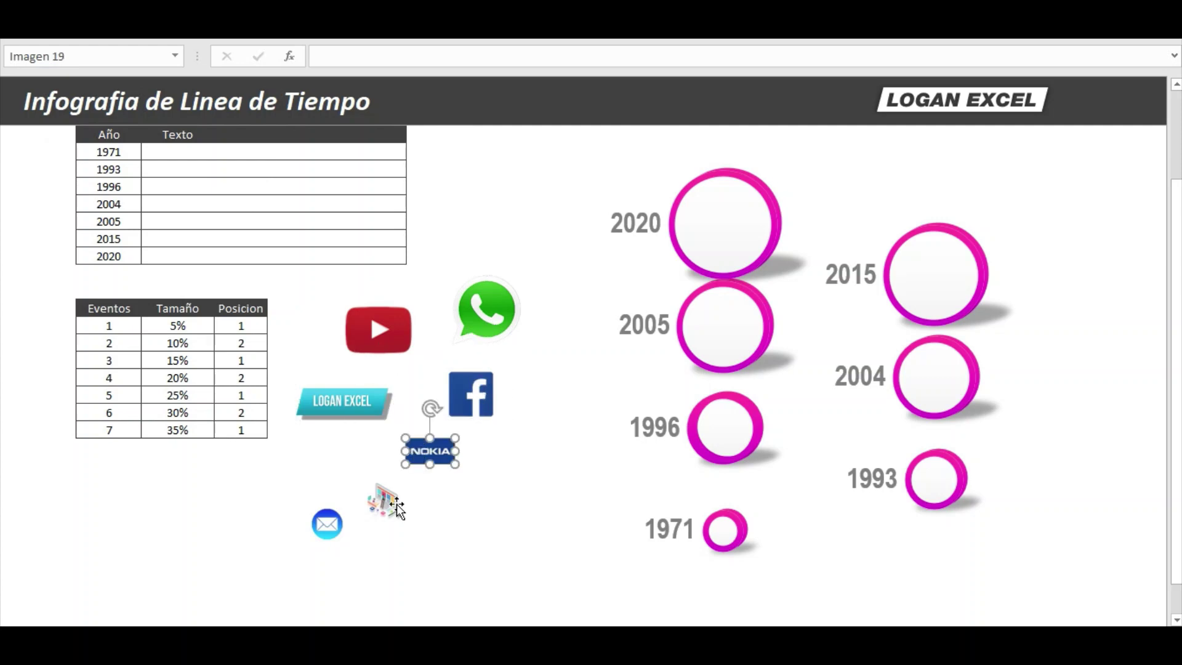
{"action": "left_click", "coordinate": [373, 508]}
{"action": "scroll", "coordinate": [509, 330], "scroll_direction": "up", "scroll_amount": 2}
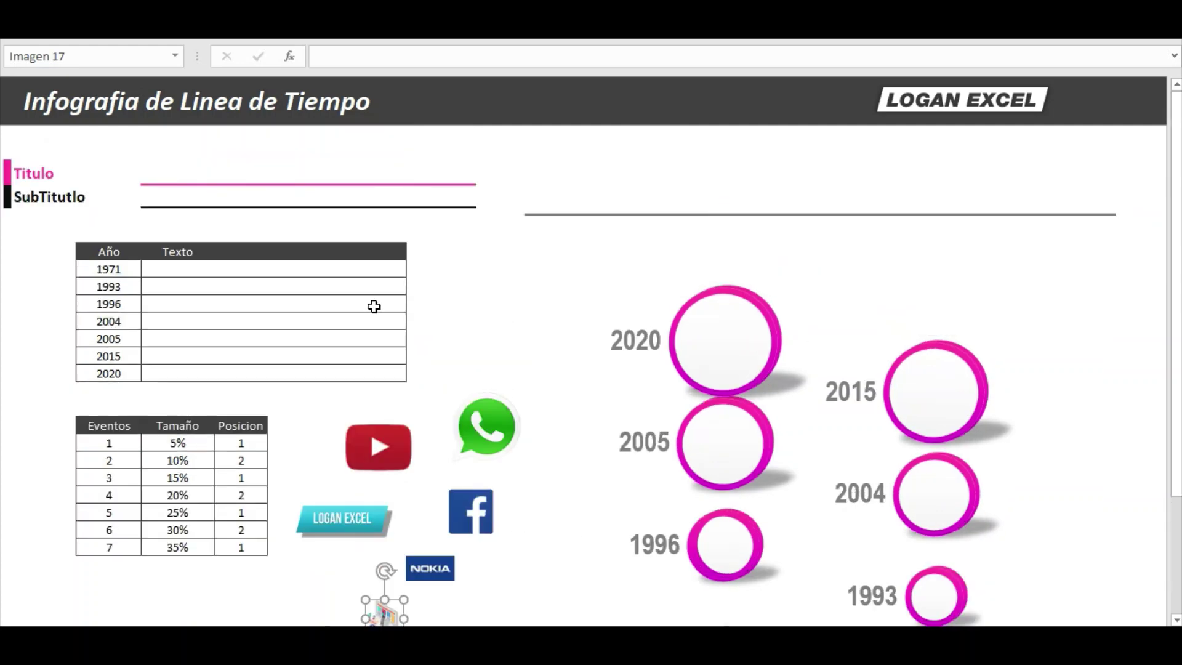
{"action": "left_click", "coordinate": [277, 284]}
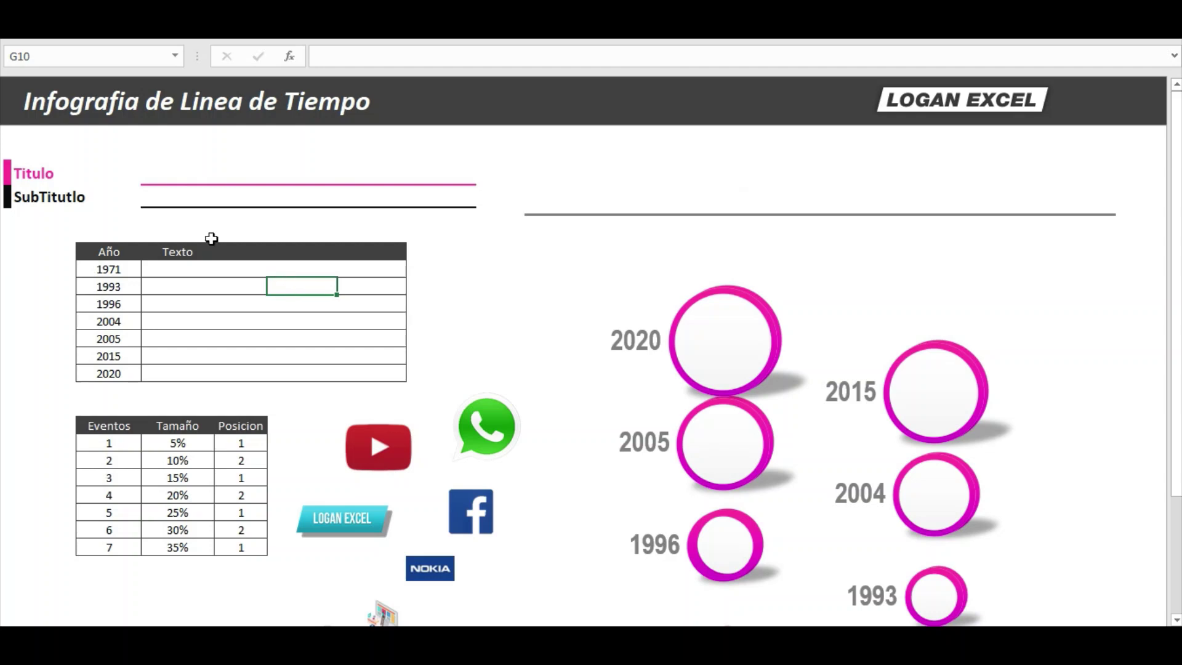
{"action": "left_click", "coordinate": [171, 175]}
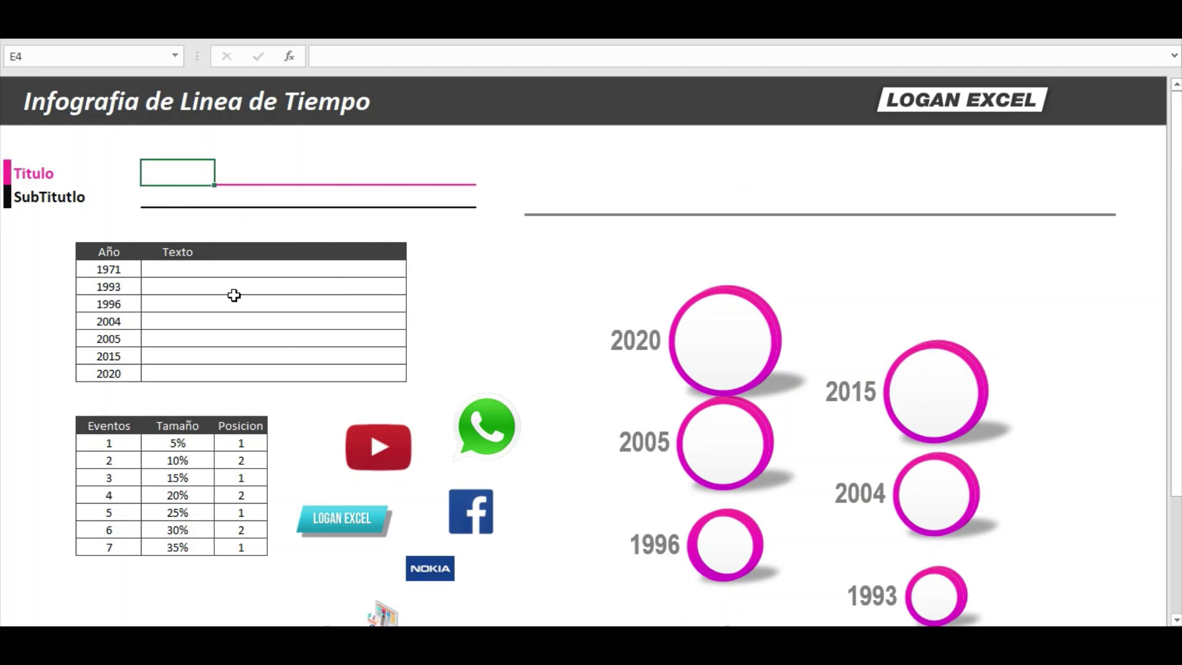
{"action": "left_click", "coordinate": [271, 303]}
{"action": "left_click", "coordinate": [202, 288]}
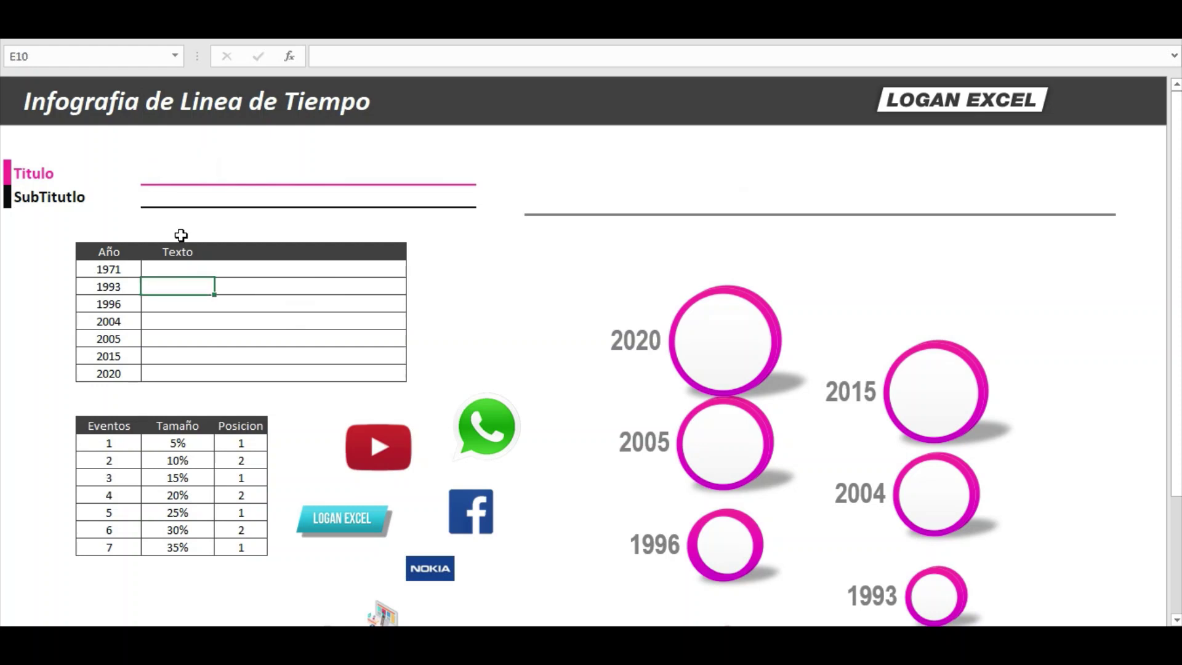
{"action": "left_click", "coordinate": [165, 156]}
{"action": "left_click", "coordinate": [135, 202]}
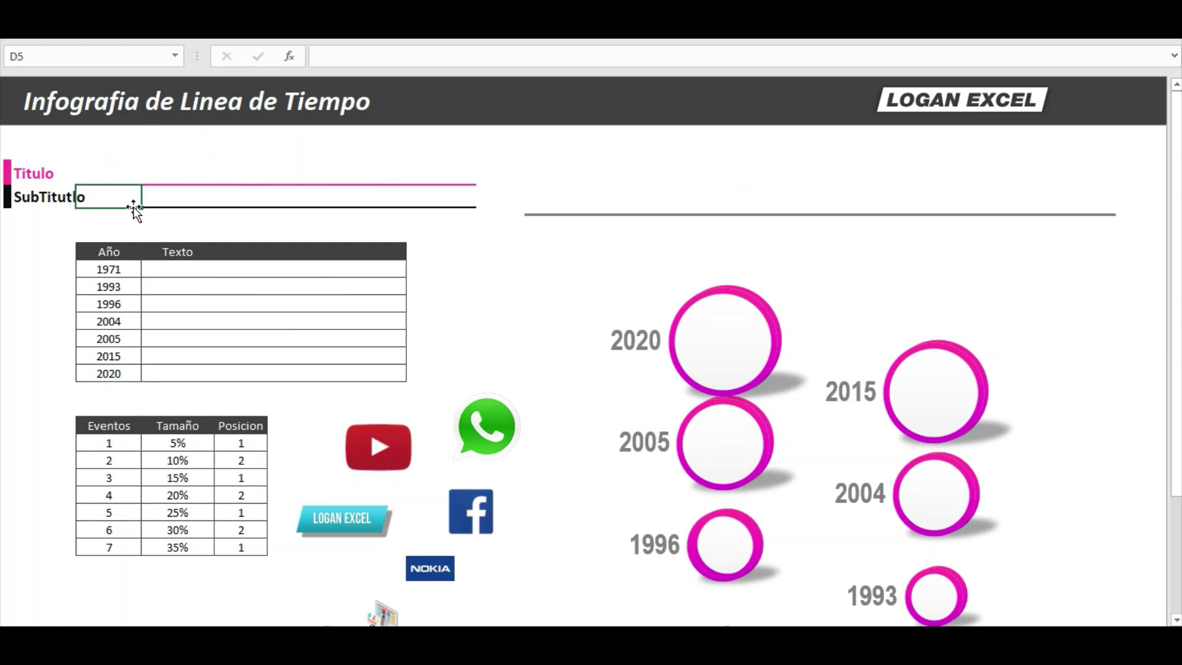
{"action": "left_click", "coordinate": [181, 166]}
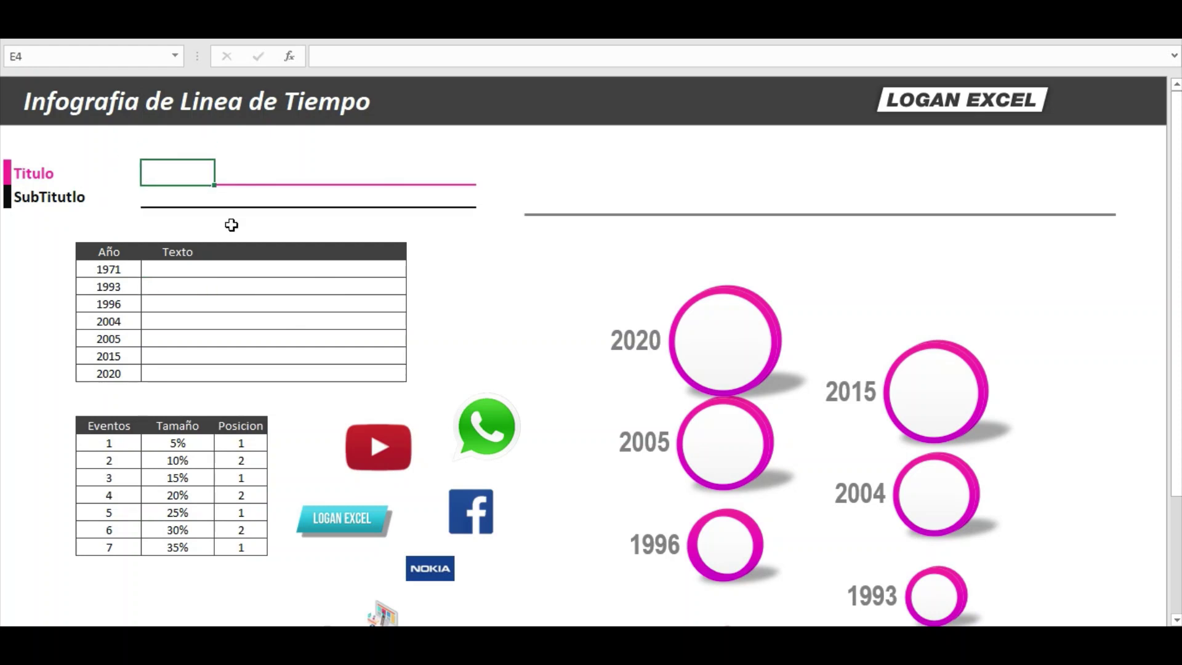
{"action": "scroll", "coordinate": [654, 290], "scroll_direction": "down", "scroll_amount": 3}
Enter 'Historia del Internet' as the title and 'Linea de Tiempo' as the subtitle.
{"action": "scroll", "coordinate": [659, 302], "scroll_direction": "up", "scroll_amount": 3}
{"action": "type", "text": "Histo"}
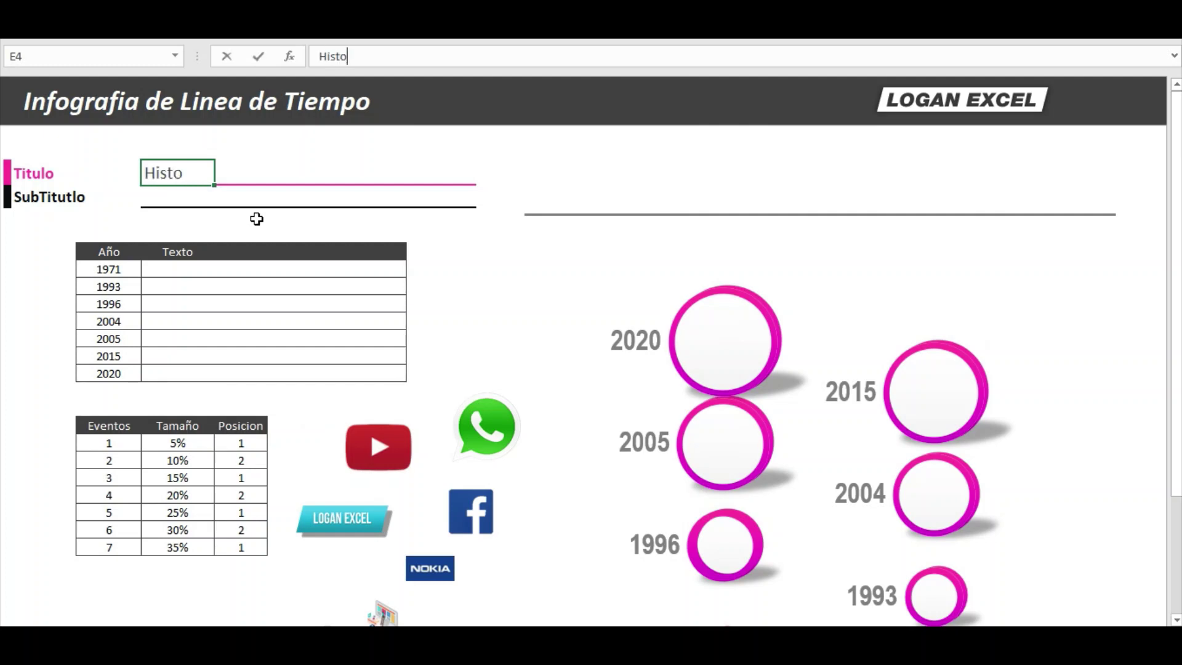
{"action": "type", "text": "ria del In"}
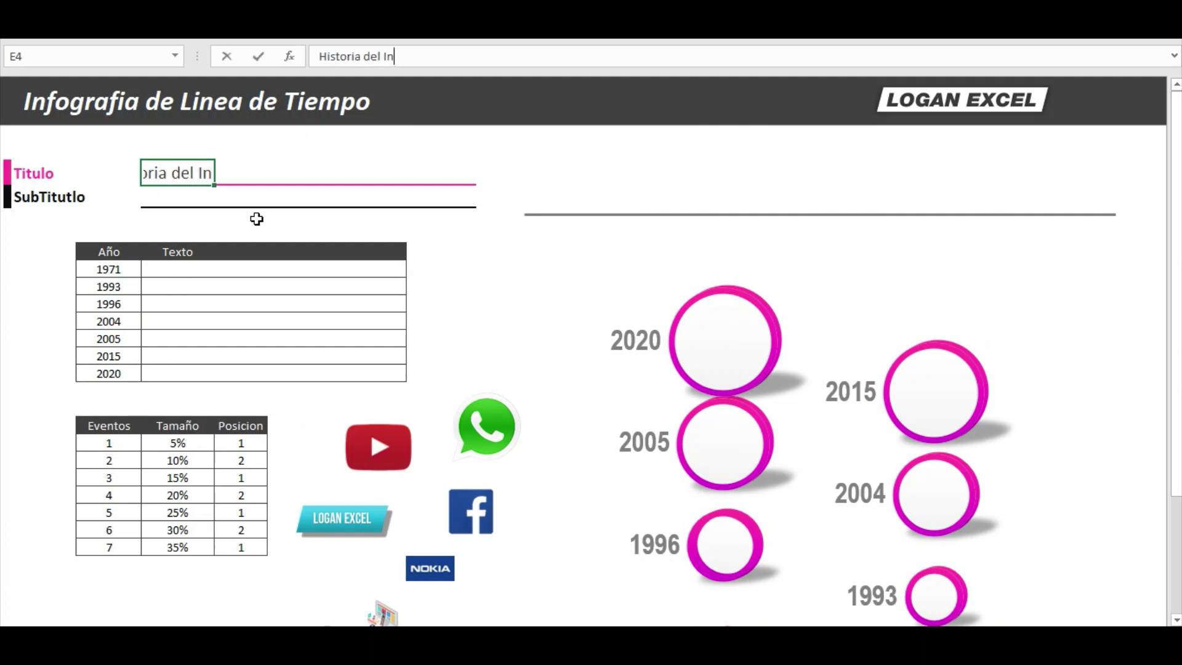
{"action": "type", "text": "ternet"}
{"action": "key", "text": "Return"}
{"action": "type", "text": "Linea"}
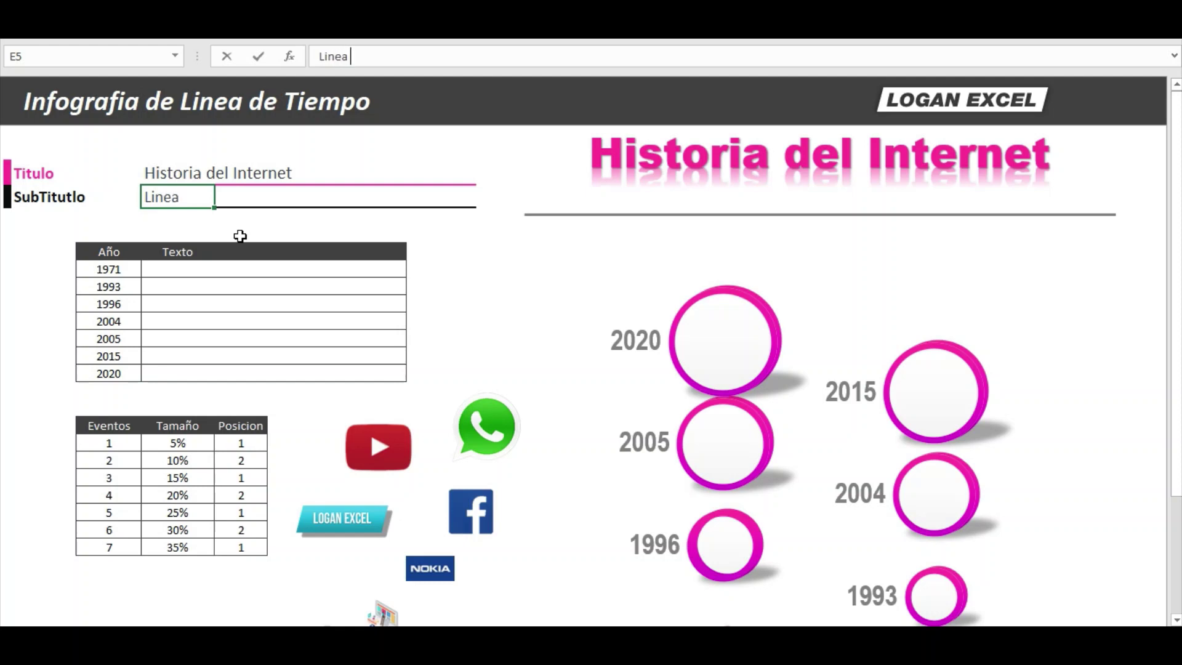
{"action": "type", "text": "de T"}
{"action": "type", "text": "iempo"}
{"action": "key", "text": "Return"}
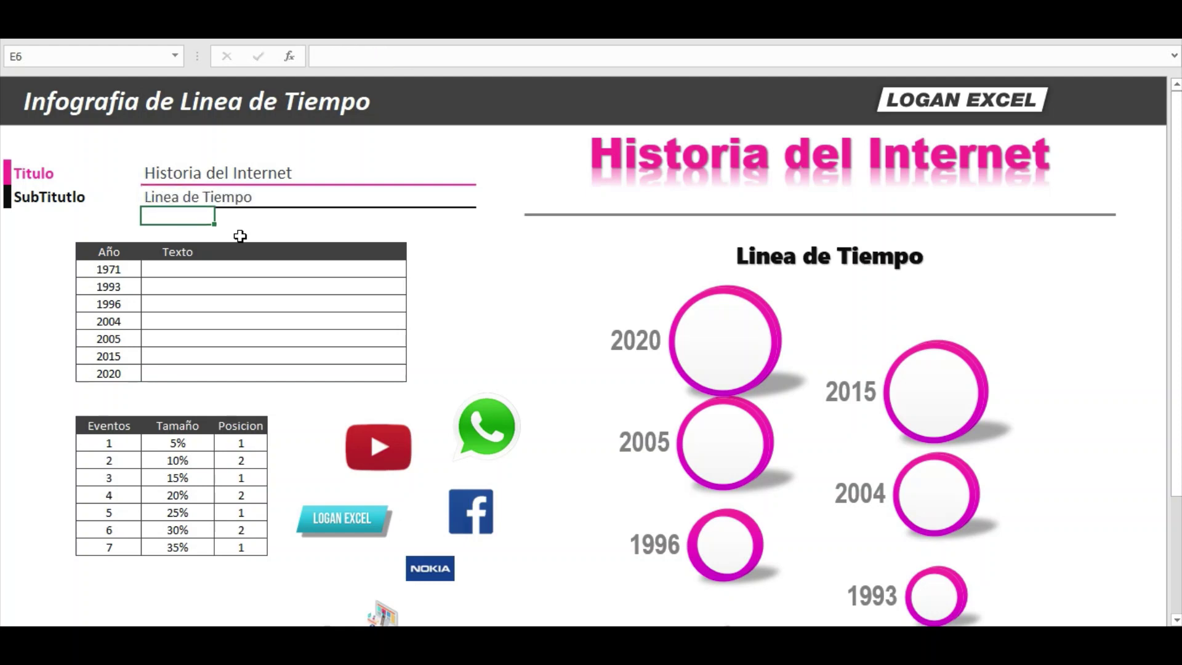
{"action": "left_click", "coordinate": [169, 285]}
{"action": "left_click", "coordinate": [138, 268]}
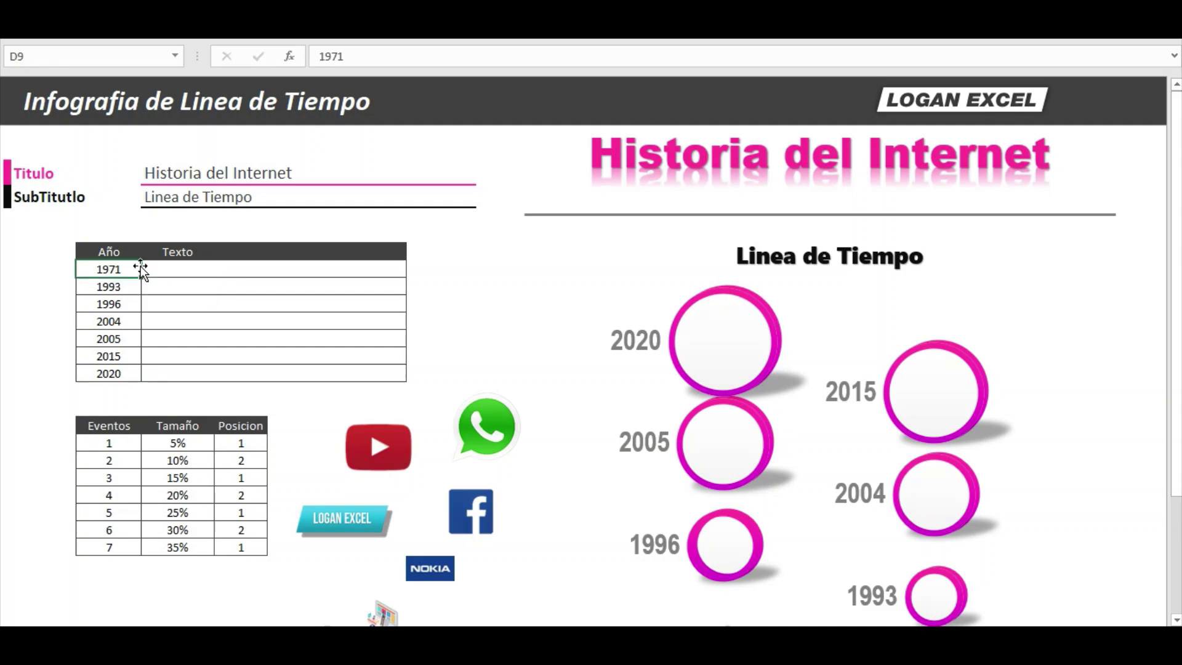
{"action": "left_click", "coordinate": [161, 286]}
{"action": "left_click", "coordinate": [137, 269]}
{"action": "scroll", "coordinate": [246, 293], "scroll_direction": "down", "scroll_amount": 1}
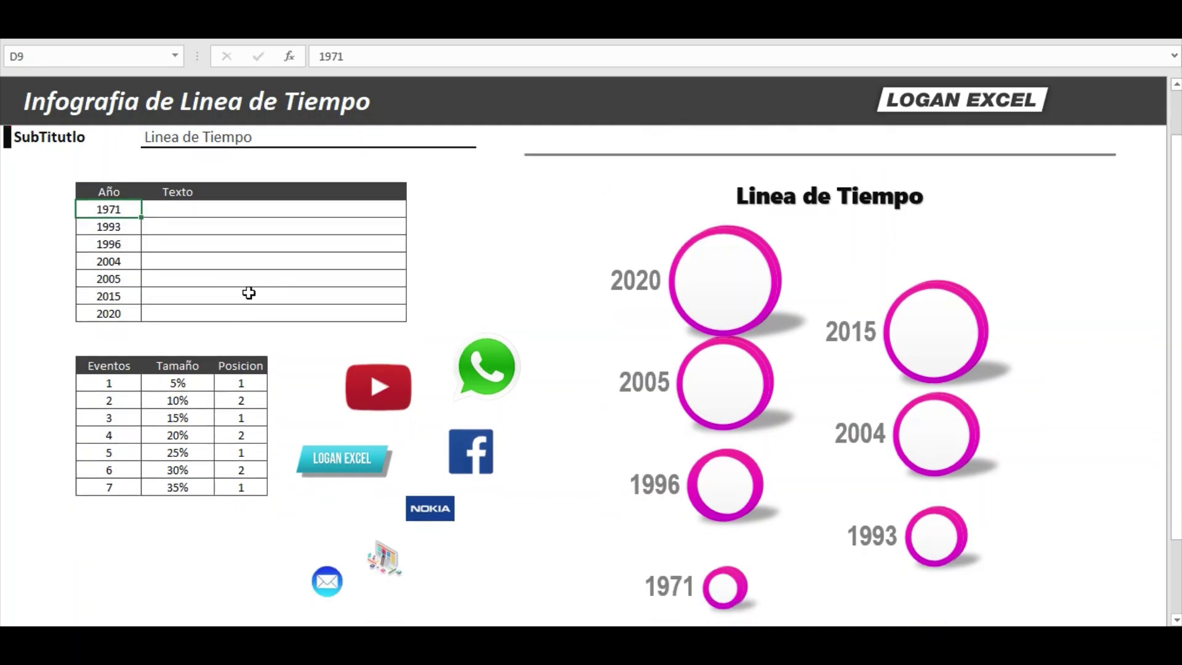
{"action": "scroll", "coordinate": [502, 380], "scroll_direction": "down", "scroll_amount": 1}
{"action": "scroll", "coordinate": [502, 380], "scroll_direction": "down", "scroll_amount": 1}
{"action": "scroll", "coordinate": [663, 417], "scroll_direction": "up", "scroll_amount": 2}
{"action": "scroll", "coordinate": [168, 366], "scroll_direction": "up", "scroll_amount": 1}
{"action": "left_click", "coordinate": [148, 354]}
{"action": "left_click", "coordinate": [114, 271]}
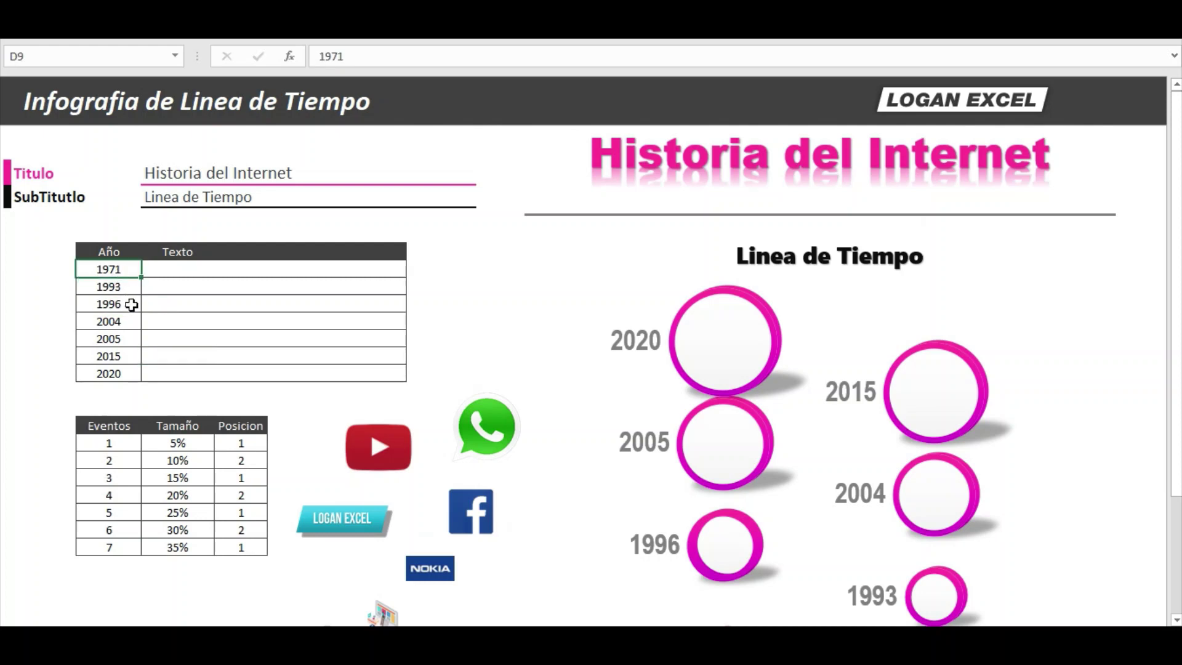
{"action": "key", "text": "ctrl+shift+Down"}
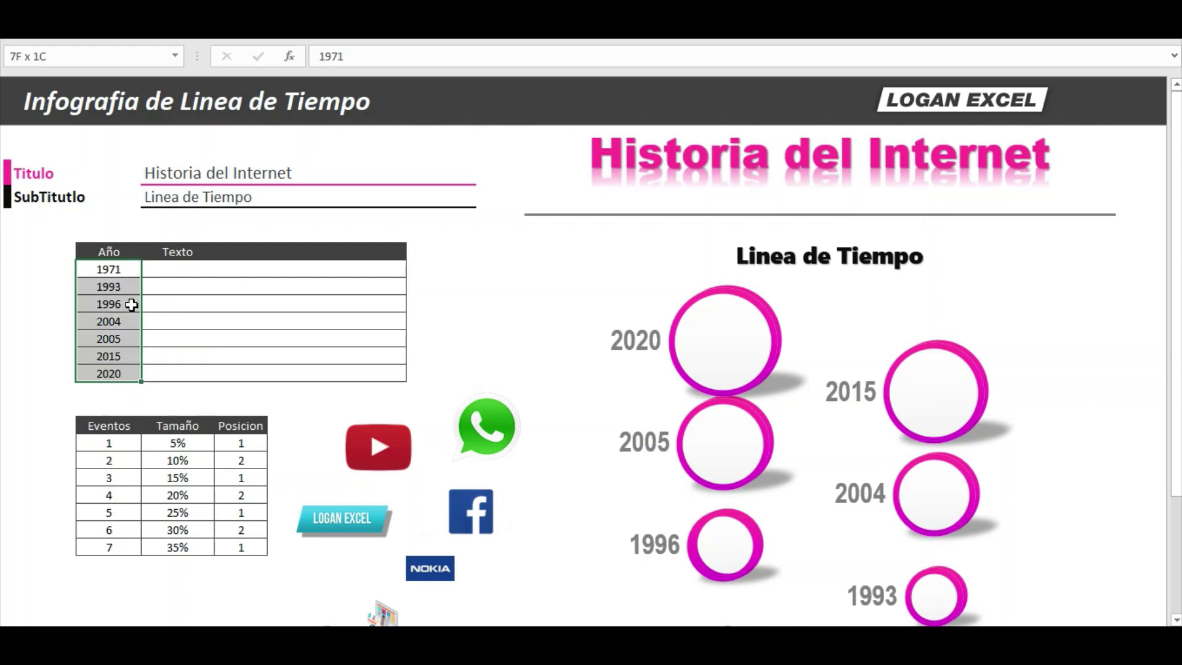
{"action": "key", "text": "Delete"}
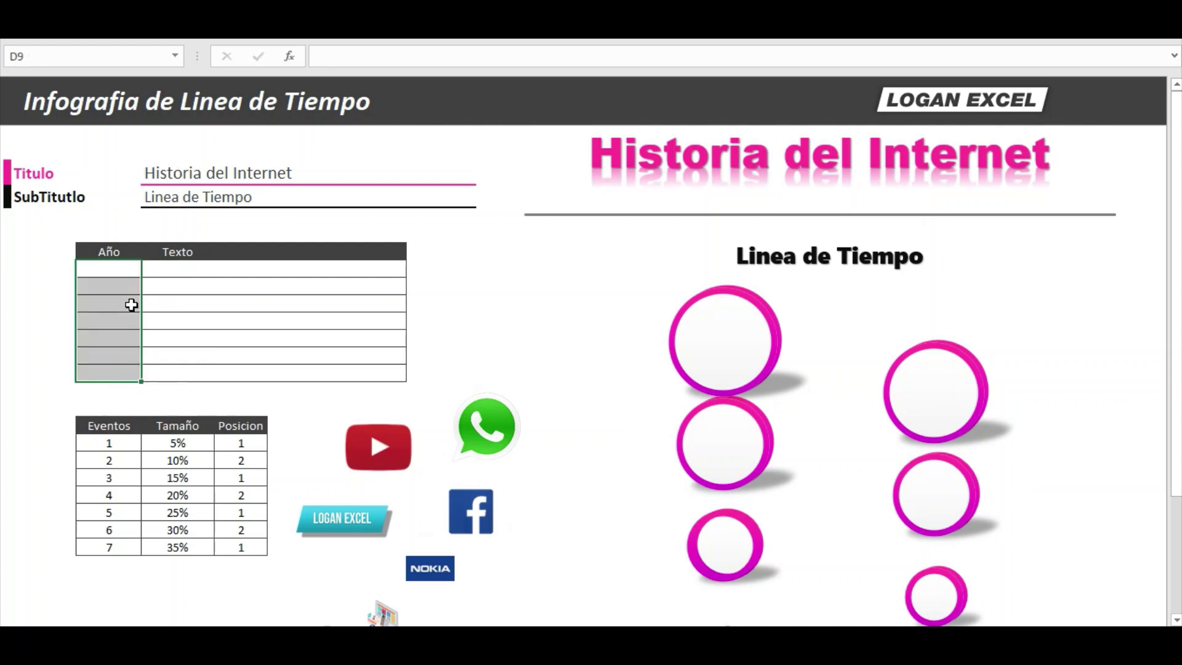
{"action": "key", "text": "ctrl+z"}
{"action": "left_click", "coordinate": [114, 271]}
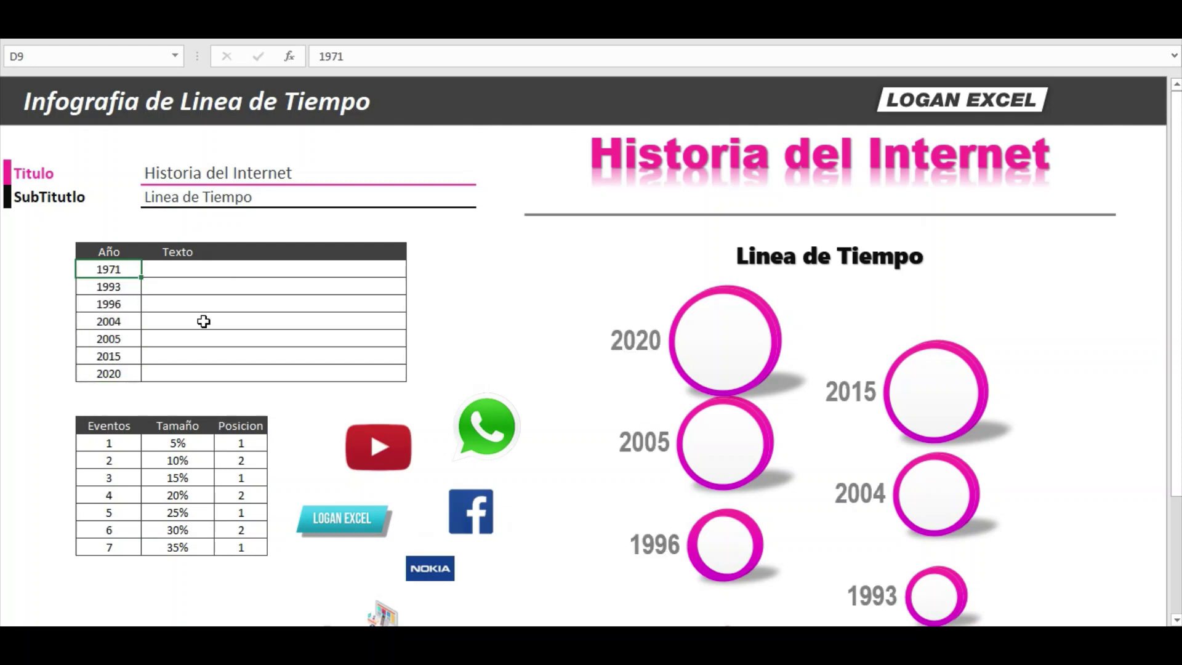
{"action": "type", "text": "May"}
{"action": "type", "text": "o"}
{"action": "key", "text": "Return"}
{"action": "scroll", "coordinate": [282, 324], "scroll_direction": "down", "scroll_amount": 3}
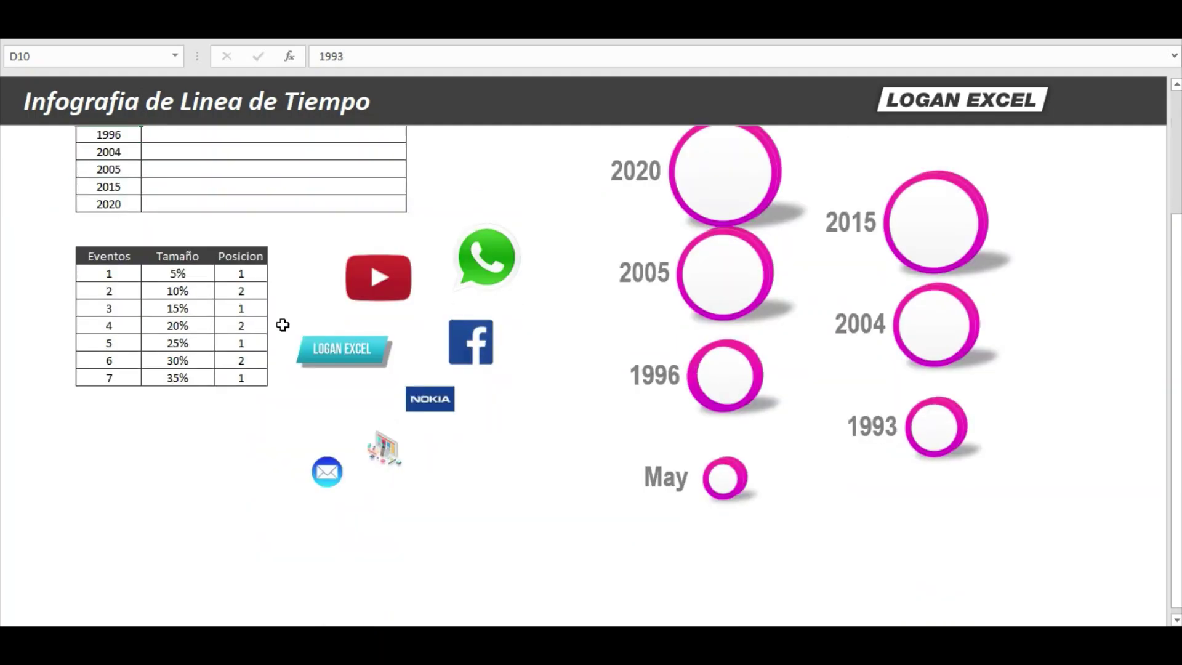
{"action": "scroll", "coordinate": [504, 459], "scroll_direction": "up", "scroll_amount": 3}
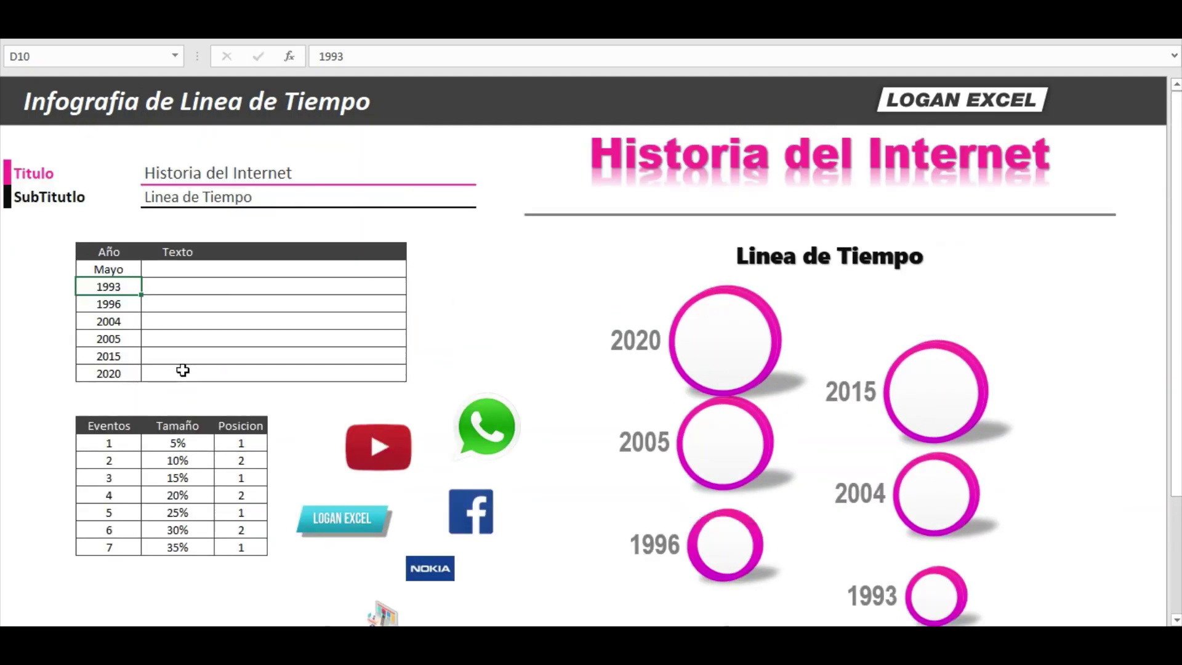
{"action": "left_click", "coordinate": [136, 319]}
{"action": "left_click", "coordinate": [139, 268]}
{"action": "type", "text": "1971"}
Confirm 1971 as the first year in the table.
{"action": "key", "text": "Tab"}
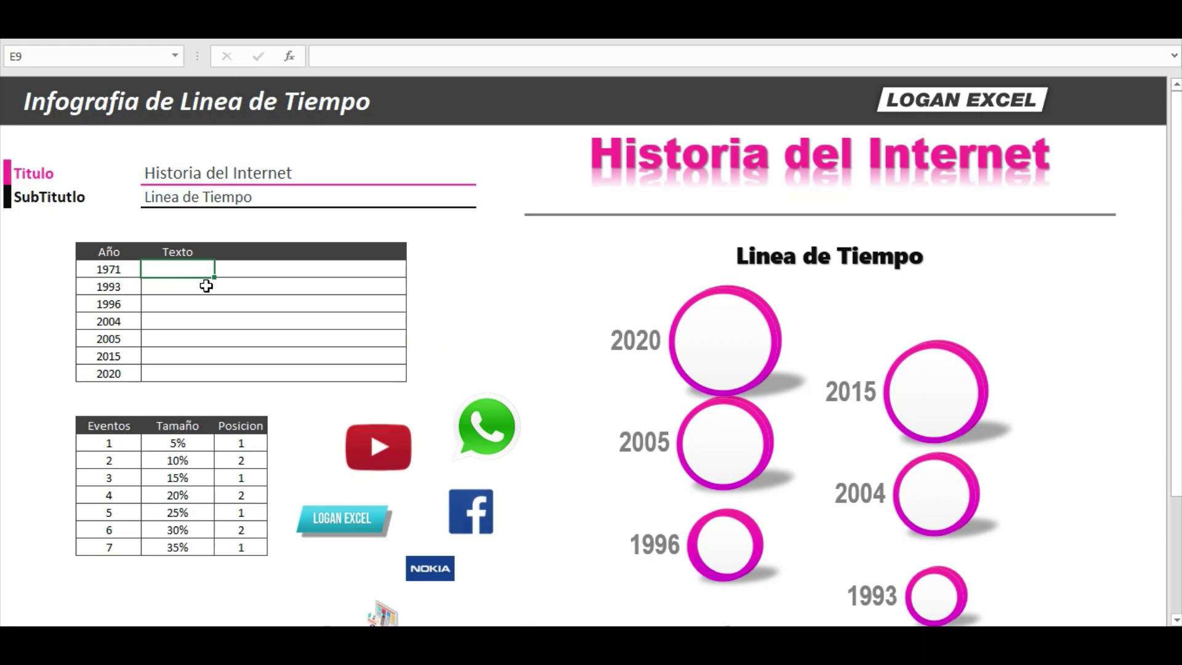
{"action": "key", "text": "Left"}
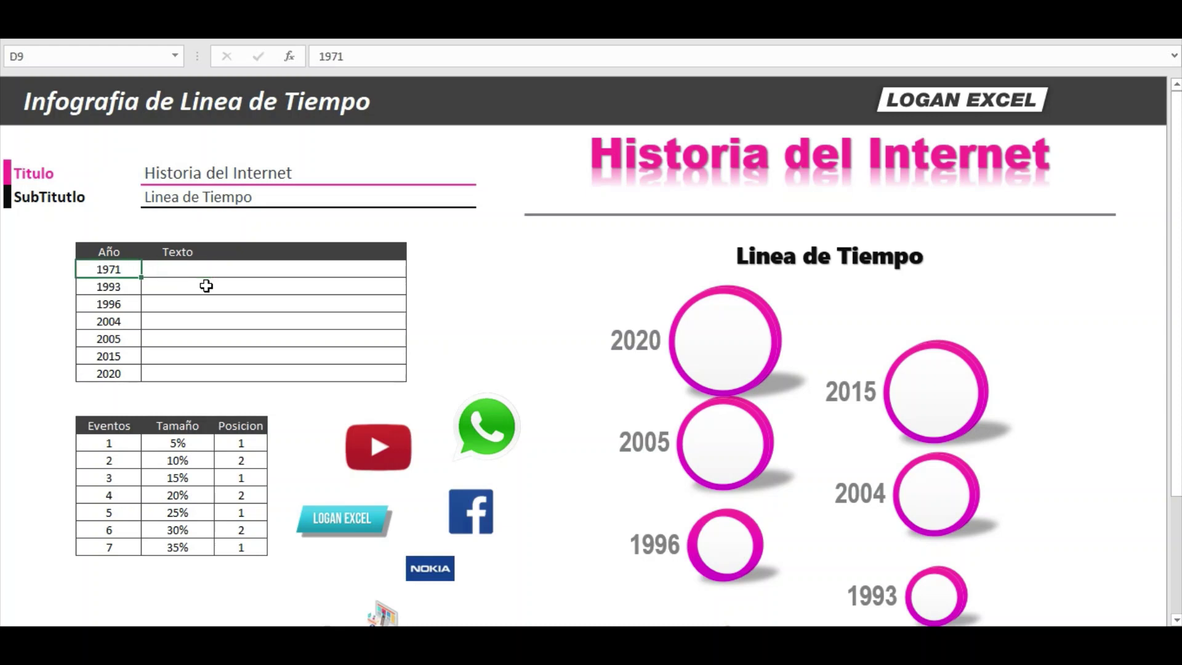
{"action": "key", "text": "Right"}
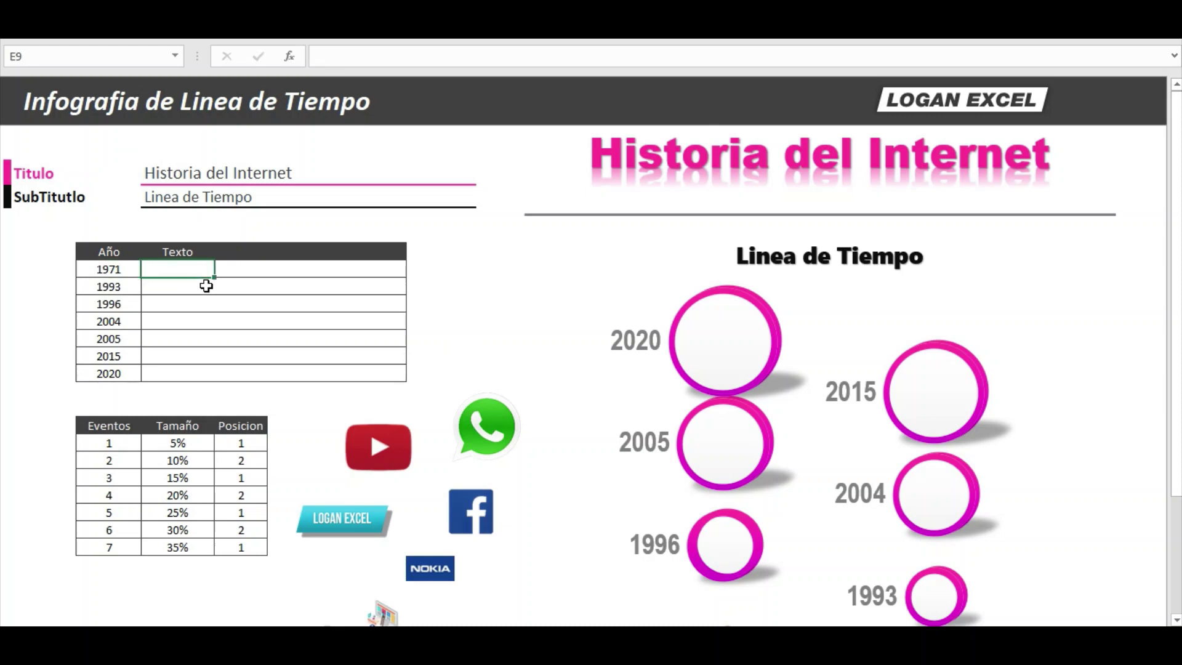
Enter 'El primer email de la historia' as the 1971 event text.
{"action": "left_click", "coordinate": [207, 325]}
{"action": "left_click", "coordinate": [190, 274]}
{"action": "type", "text": "l primer"}
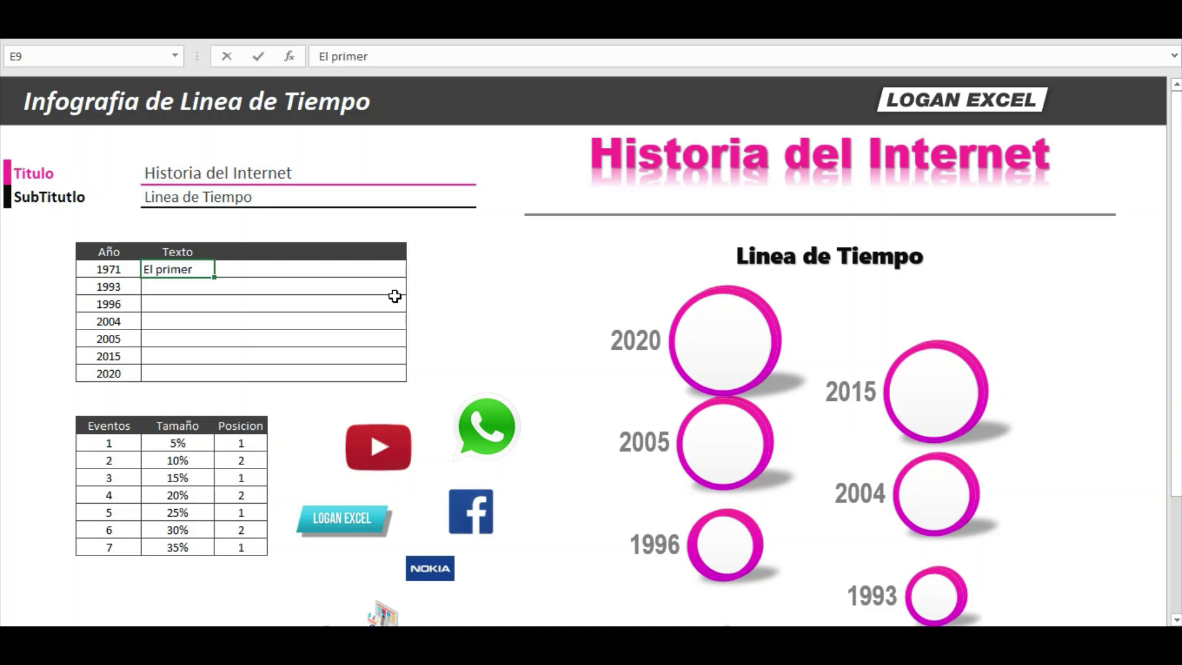
{"action": "type", "text": " email "}
{"action": "type", "text": "de la "}
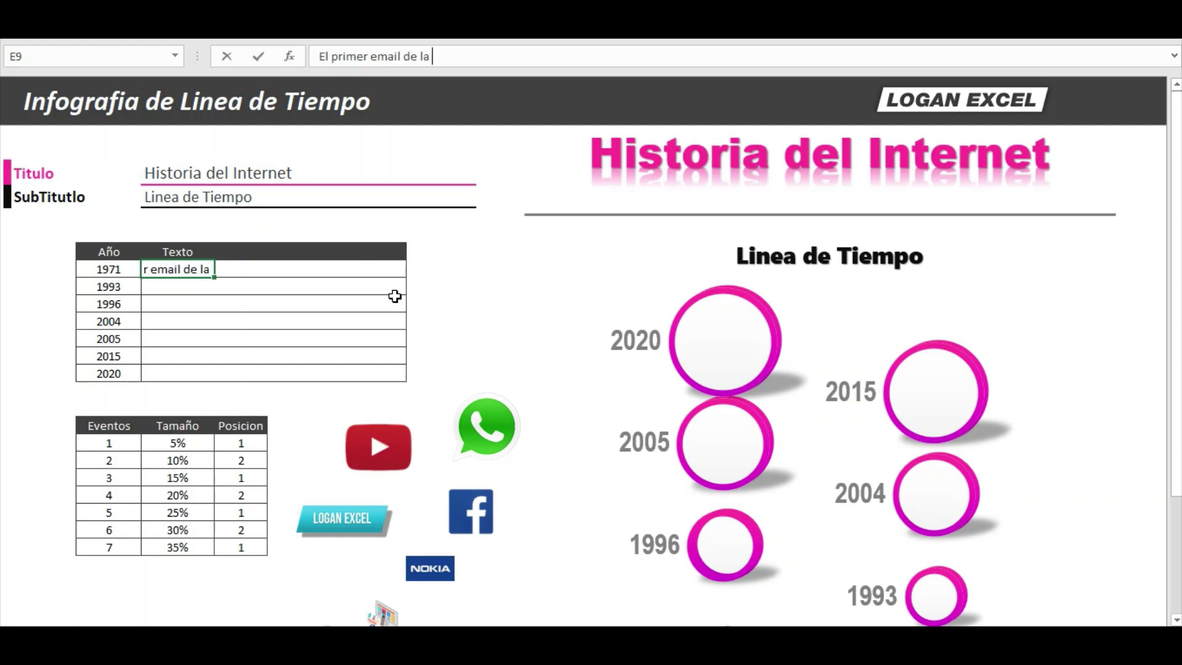
{"action": "type", "text": "histo"}
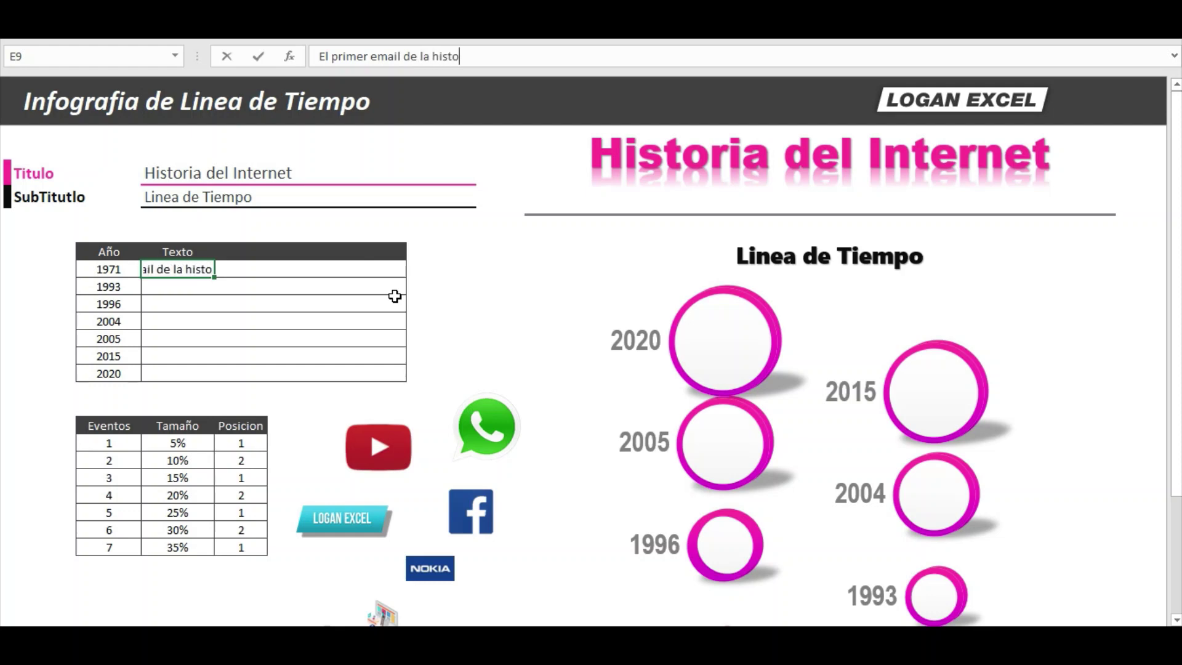
{"action": "type", "text": "ria"}
{"action": "key", "text": "Return"}
{"action": "scroll", "coordinate": [351, 308], "scroll_direction": "down", "scroll_amount": 2}
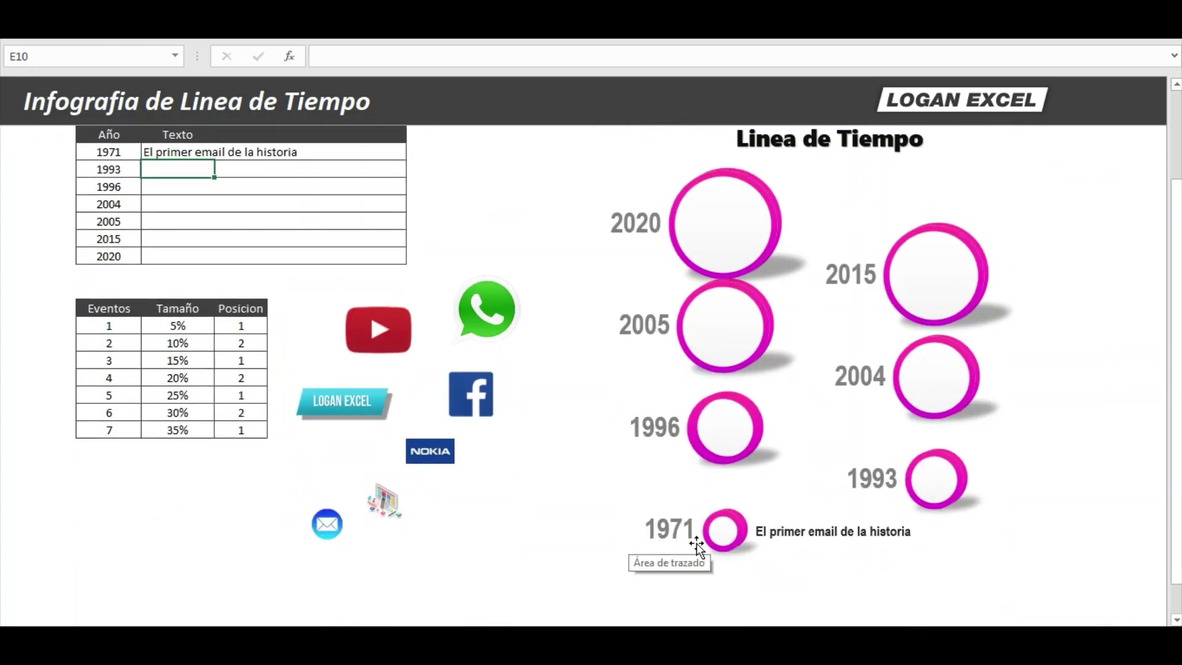
{"action": "scroll", "coordinate": [253, 337], "scroll_direction": "up", "scroll_amount": 2}
{"action": "scroll", "coordinate": [253, 337], "scroll_direction": "down", "scroll_amount": 2}
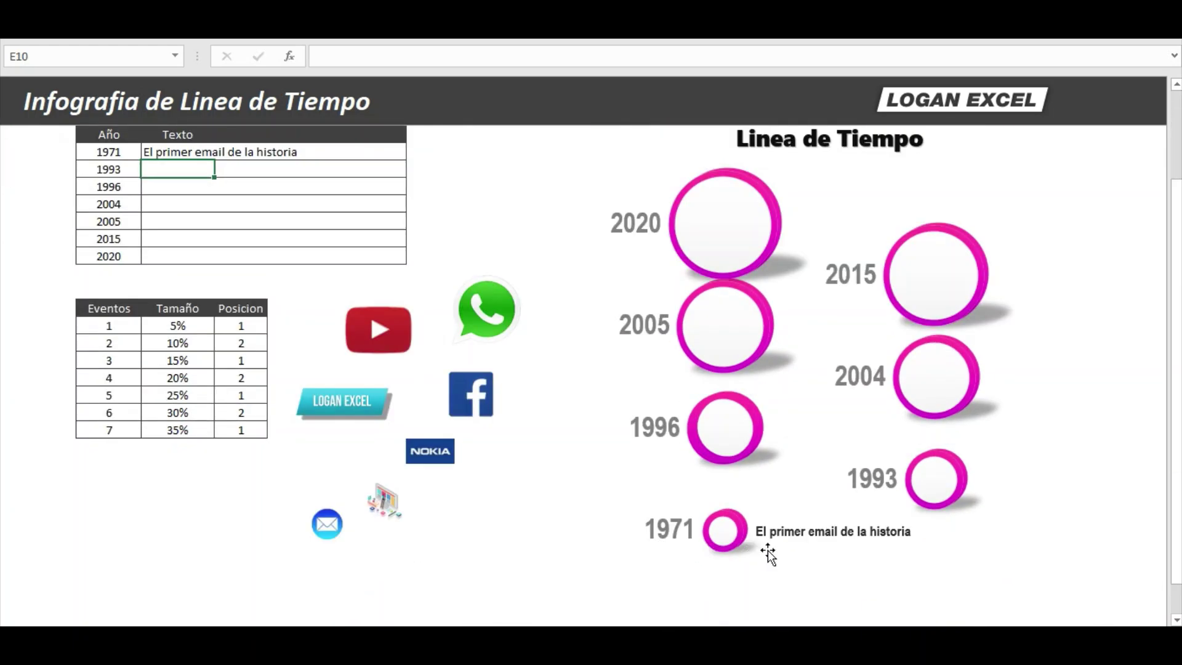
{"action": "scroll", "coordinate": [500, 457], "scroll_direction": "up", "scroll_amount": 1}
{"action": "scroll", "coordinate": [403, 431], "scroll_direction": "down", "scroll_amount": 1}
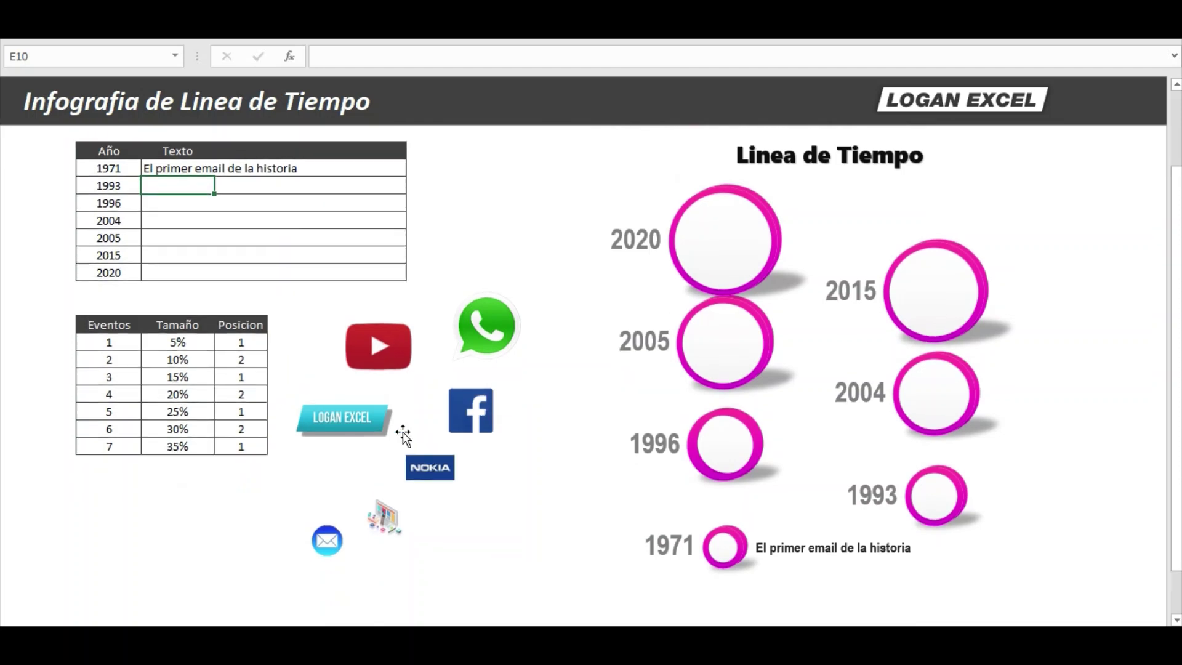
{"action": "scroll", "coordinate": [211, 322], "scroll_direction": "up", "scroll_amount": 2}
Enter 'Primera pagina Web' as the 1993 event text.
{"action": "left_click", "coordinate": [174, 305]}
{"action": "left_click", "coordinate": [174, 288]}
{"action": "type", "text": "Primera pag"}
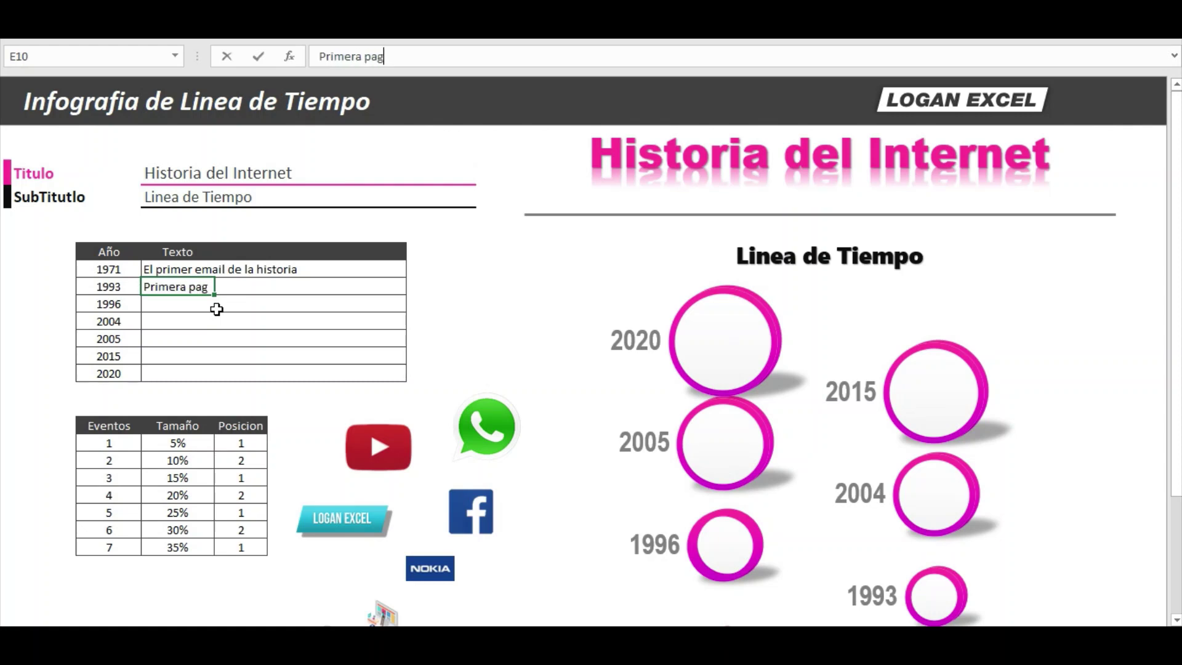
{"action": "type", "text": "ina "}
{"action": "type", "text": "Web"}
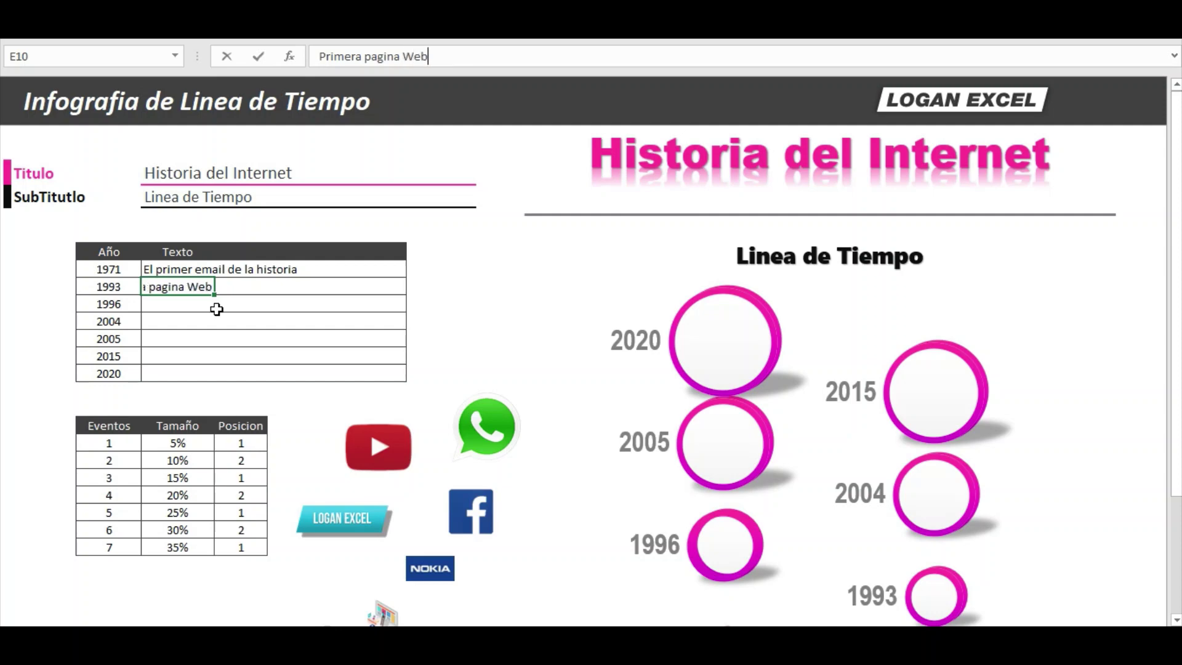
{"action": "key", "text": "Return"}
{"action": "scroll", "coordinate": [308, 363], "scroll_direction": "down", "scroll_amount": 2}
{"action": "scroll", "coordinate": [475, 413], "scroll_direction": "down", "scroll_amount": 1}
{"action": "scroll", "coordinate": [422, 409], "scroll_direction": "up", "scroll_amount": 1}
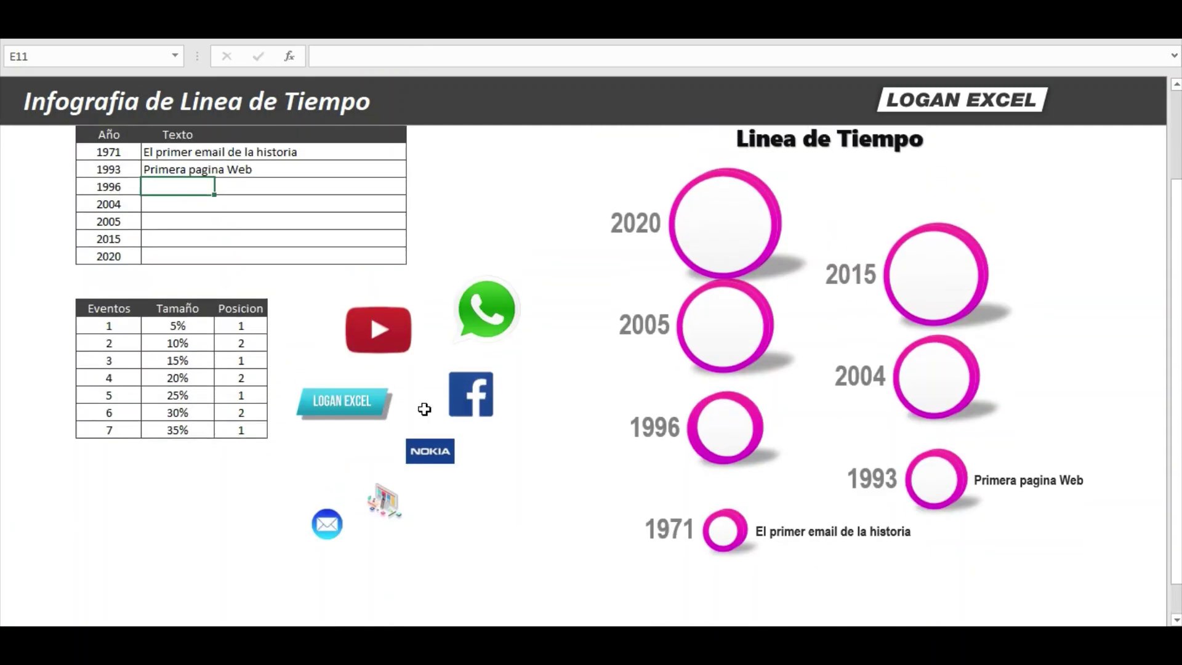
{"action": "scroll", "coordinate": [362, 406], "scroll_direction": "up", "scroll_amount": 1}
{"action": "scroll", "coordinate": [362, 407], "scroll_direction": "up", "scroll_amount": 1}
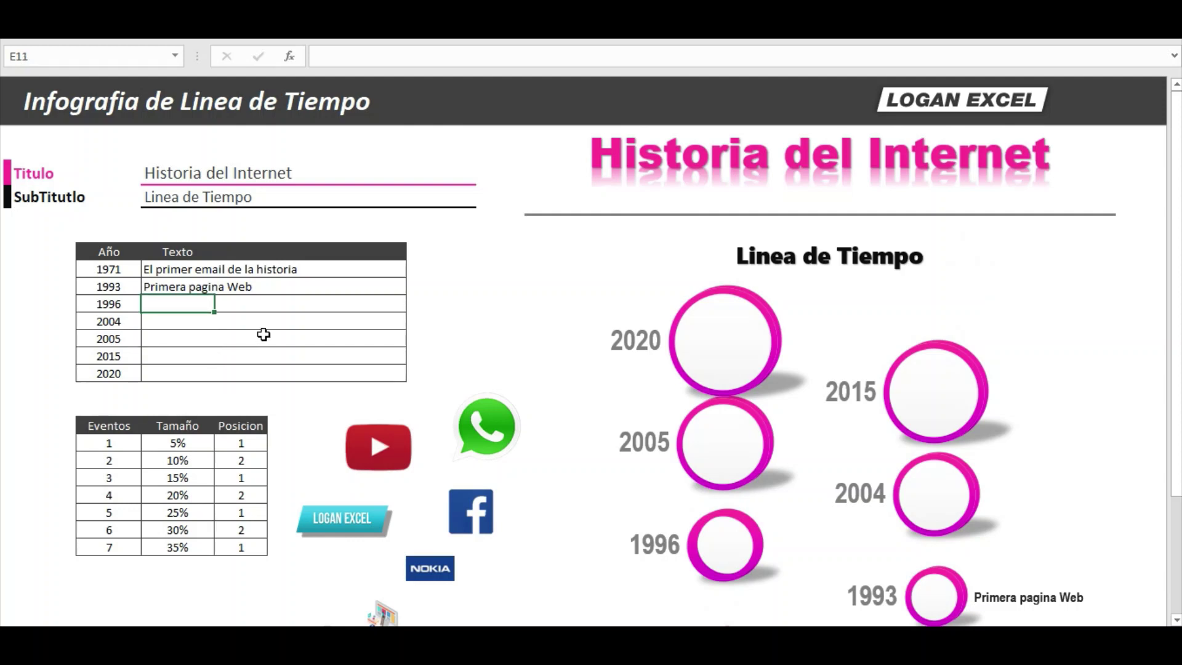
Enter 'Primer telefono movil' as the 1996 event text.
{"action": "type", "text": "Primer"}
{"action": "type", "text": " telefono "}
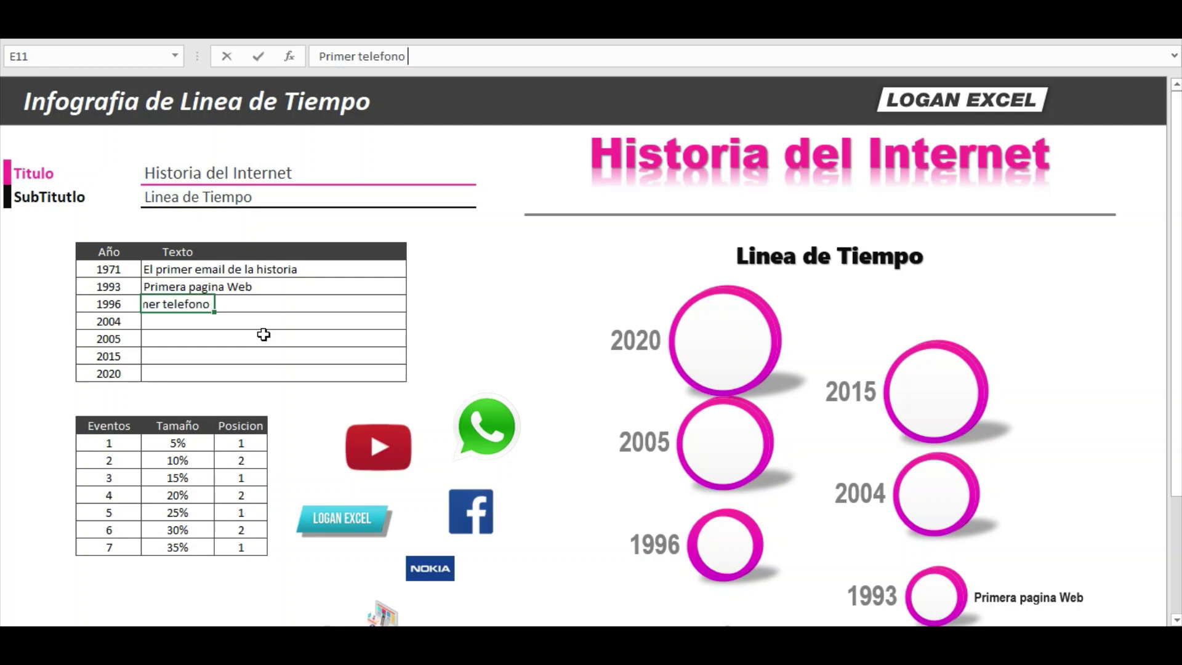
{"action": "type", "text": "movil"}
{"action": "key", "text": "Return"}
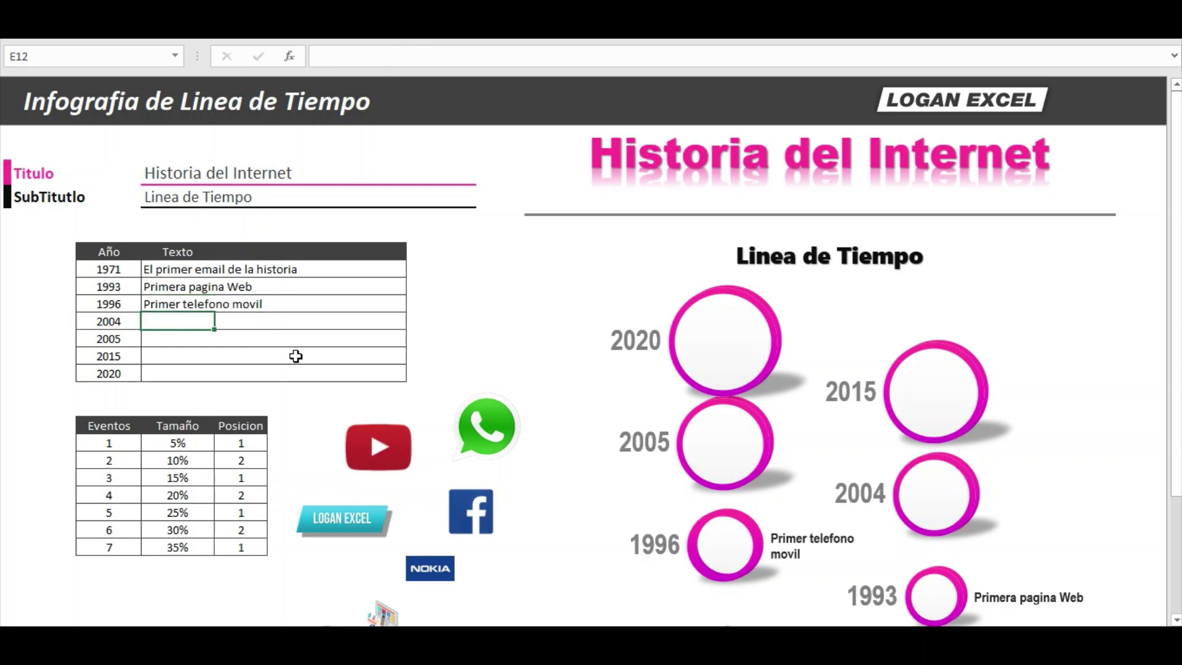
{"action": "scroll", "coordinate": [593, 475], "scroll_direction": "down", "scroll_amount": 1}
{"action": "scroll", "coordinate": [776, 532], "scroll_direction": "down", "scroll_amount": 1}
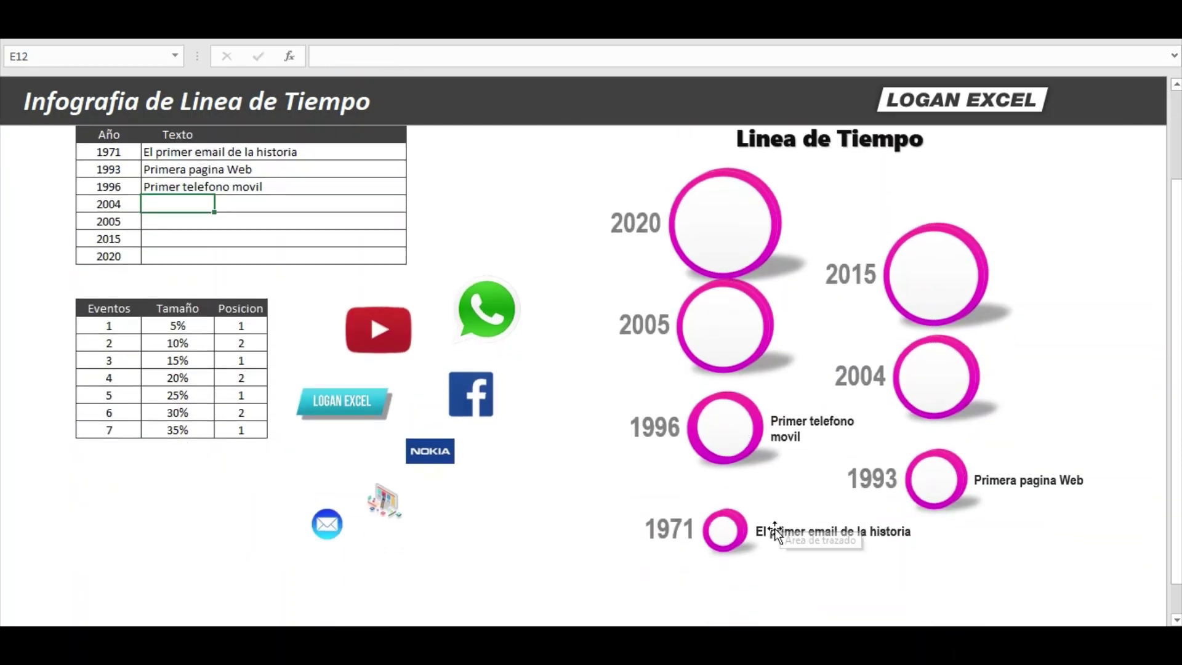
{"action": "scroll", "coordinate": [791, 456], "scroll_direction": "up", "scroll_amount": 1}
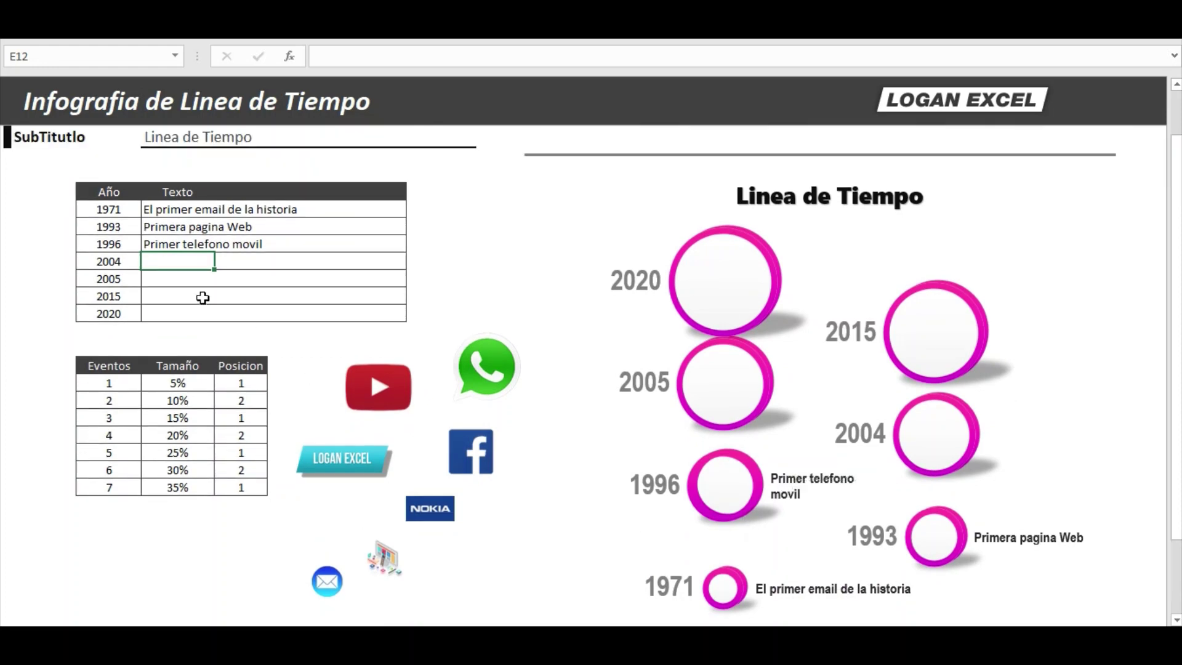
{"action": "scroll", "coordinate": [185, 277], "scroll_direction": "up", "scroll_amount": 1}
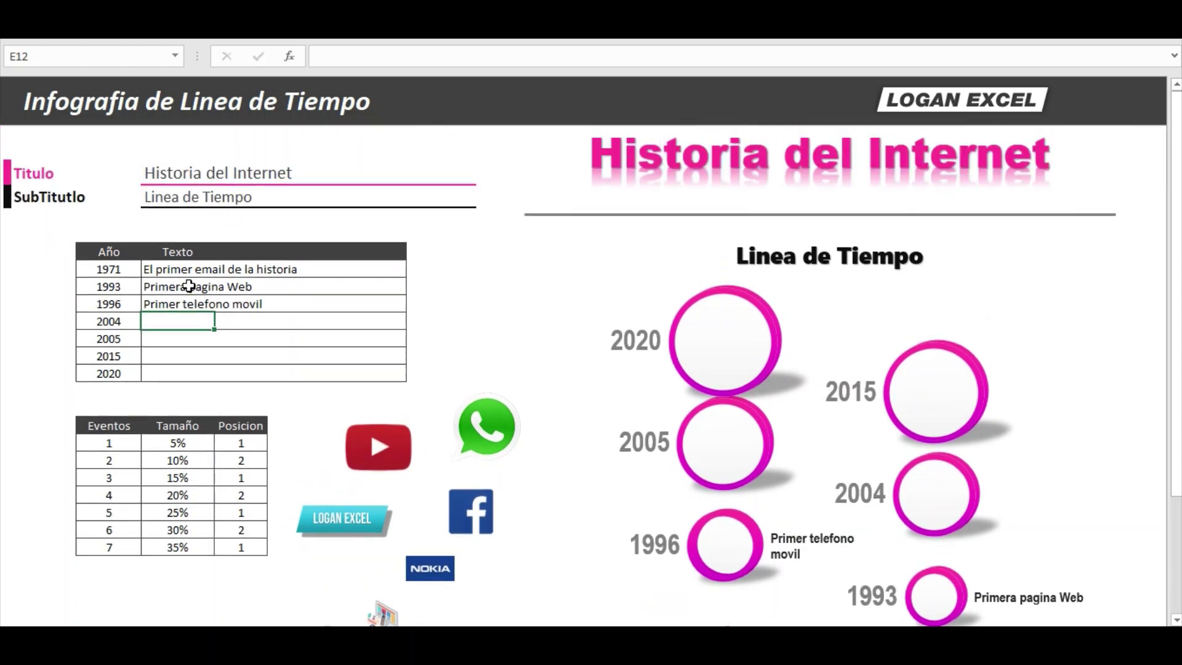
Enter 'Primer Usuario en Facebook' plus the founder's name as the 2004 event text.
{"action": "type", "text": "Prime"}
{"action": "type", "text": "r Usua"}
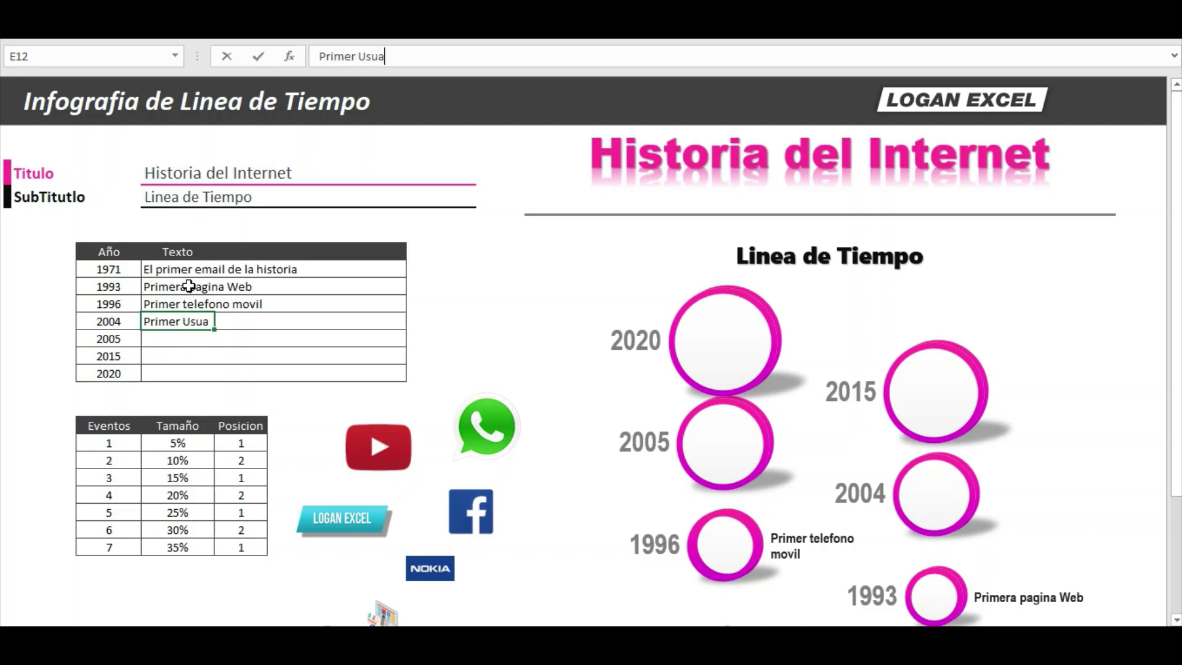
{"action": "type", "text": "rio en"}
{"action": "type", "text": " Facebo"}
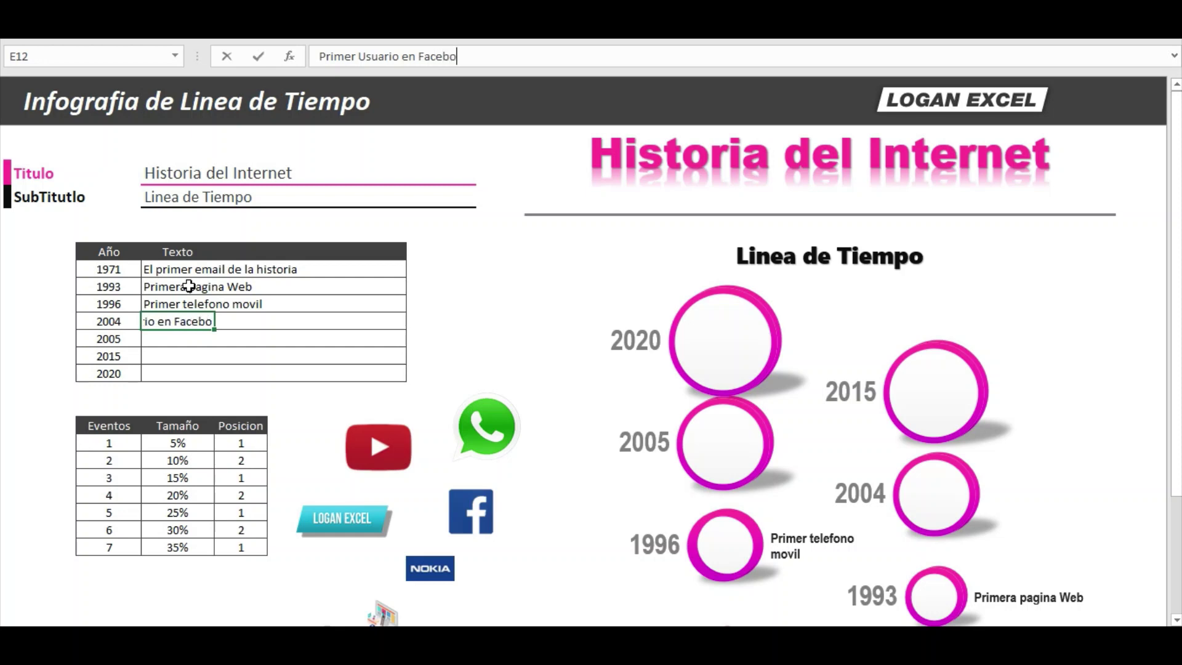
{"action": "type", "text": "ok"}
{"action": "type", "text": "Mark"}
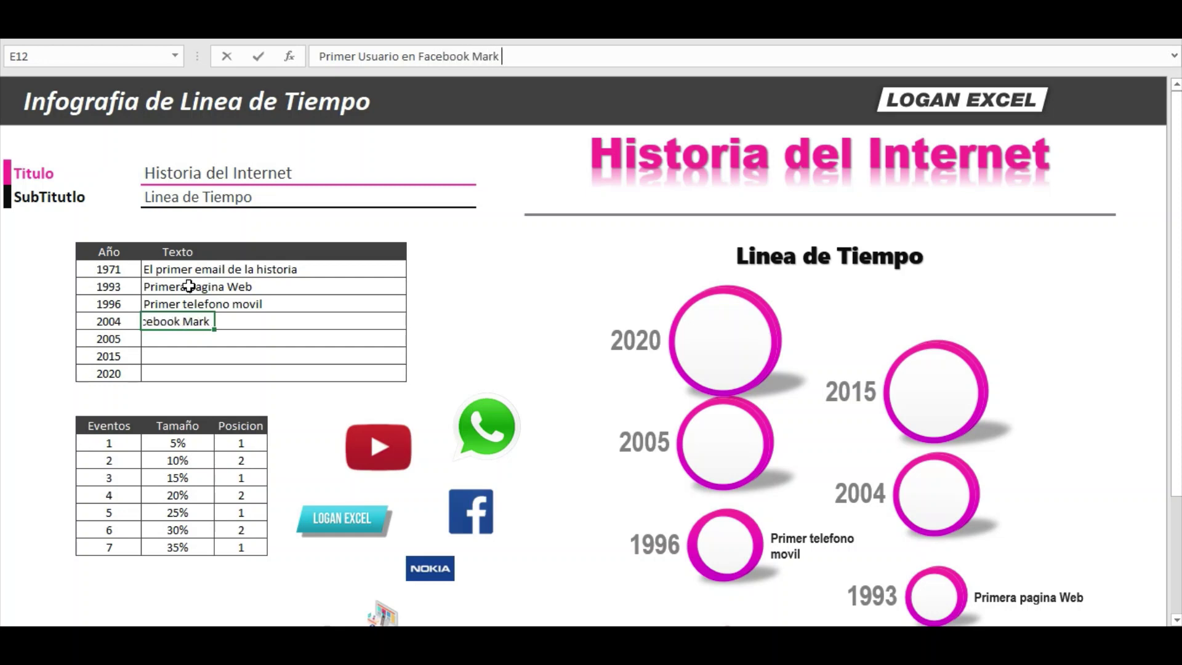
{"action": "type", "text": " Zucek"}
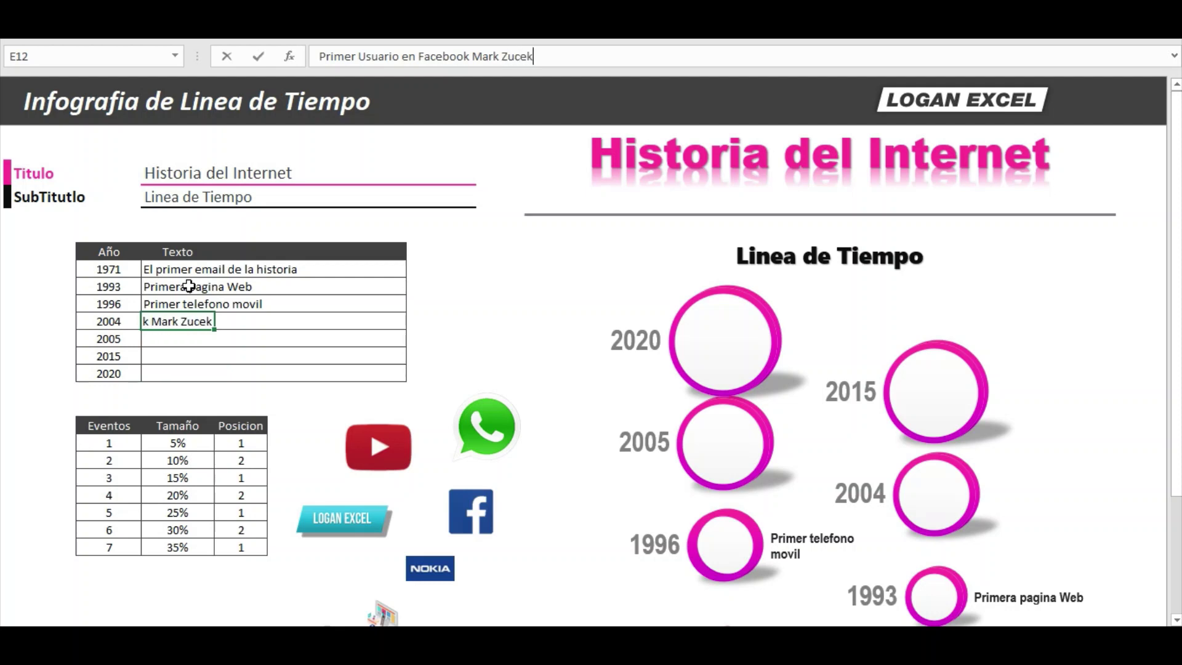
{"action": "type", "text": "berg"}
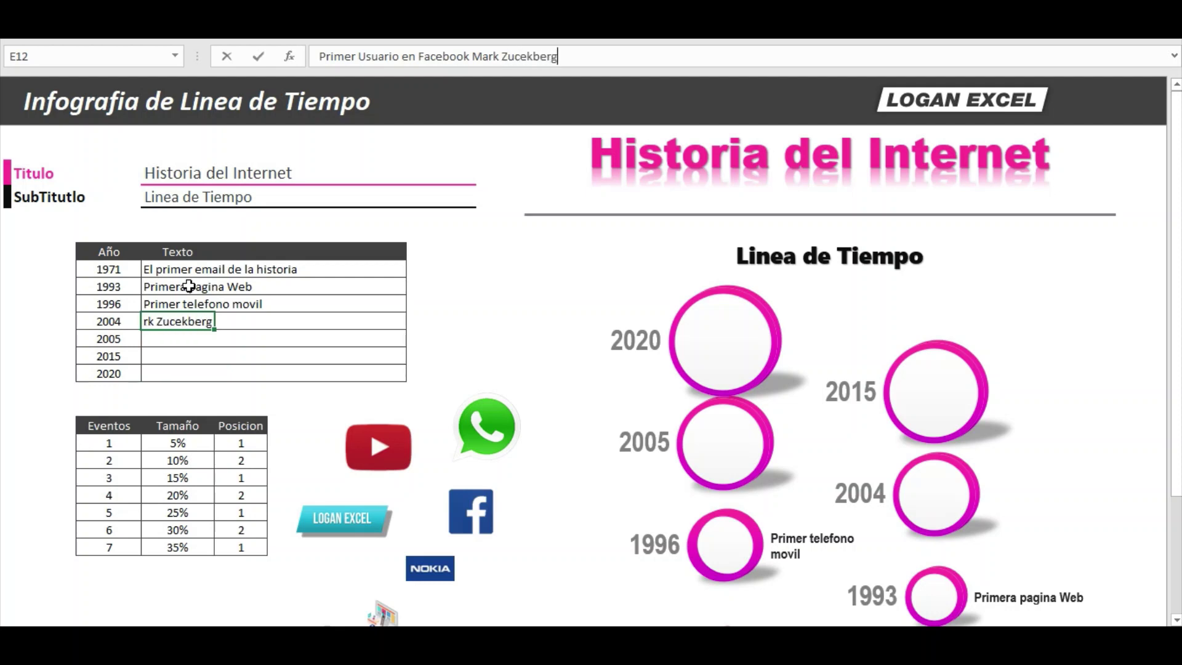
{"action": "key", "text": "Return"}
{"action": "key", "text": "Up"}
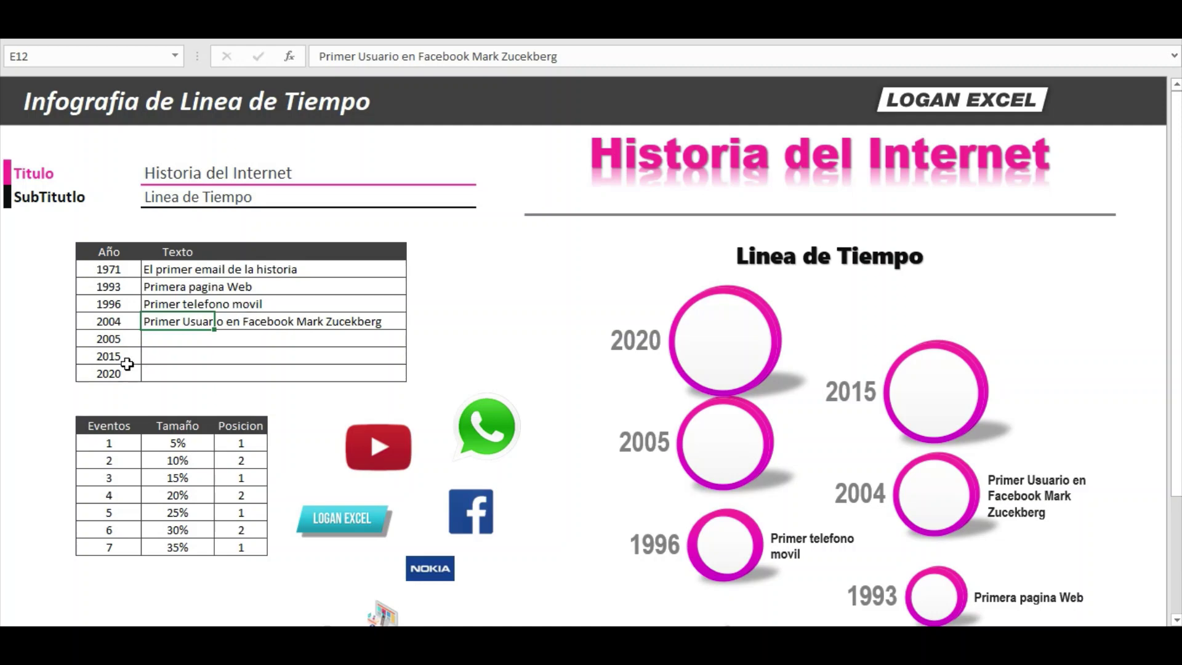
Enter 'Primer de Video Youtube' as the 2005 event text.
{"action": "left_click", "coordinate": [179, 338]}
{"action": "scroll", "coordinate": [179, 338], "scroll_direction": "down", "scroll_amount": 1}
{"action": "scroll", "coordinate": [182, 341], "scroll_direction": "up", "scroll_amount": 1}
{"action": "type", "text": "Primer de Vi"}
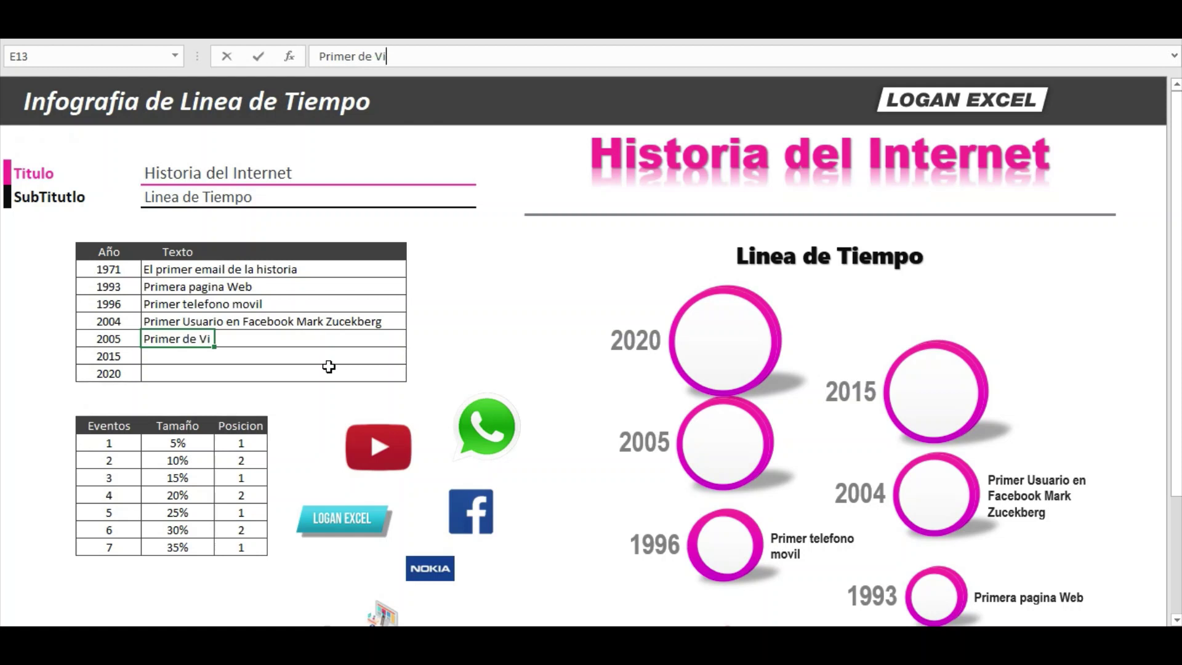
{"action": "type", "text": "deo"}
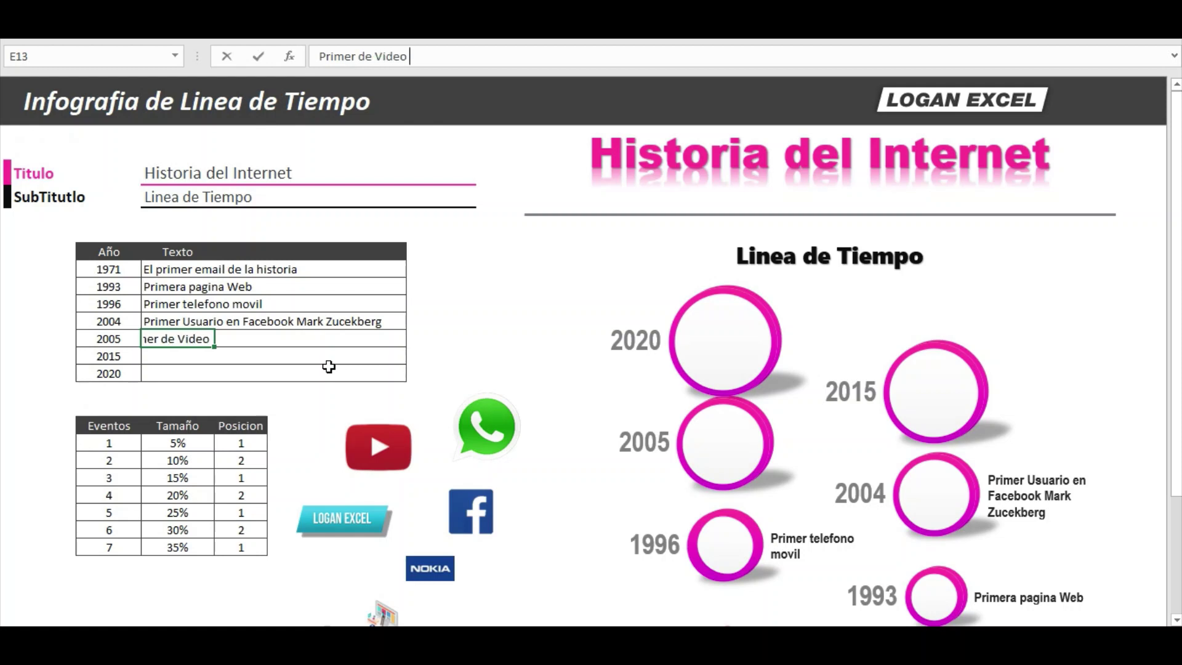
{"action": "type", "text": " You"}
{"action": "type", "text": "tu"}
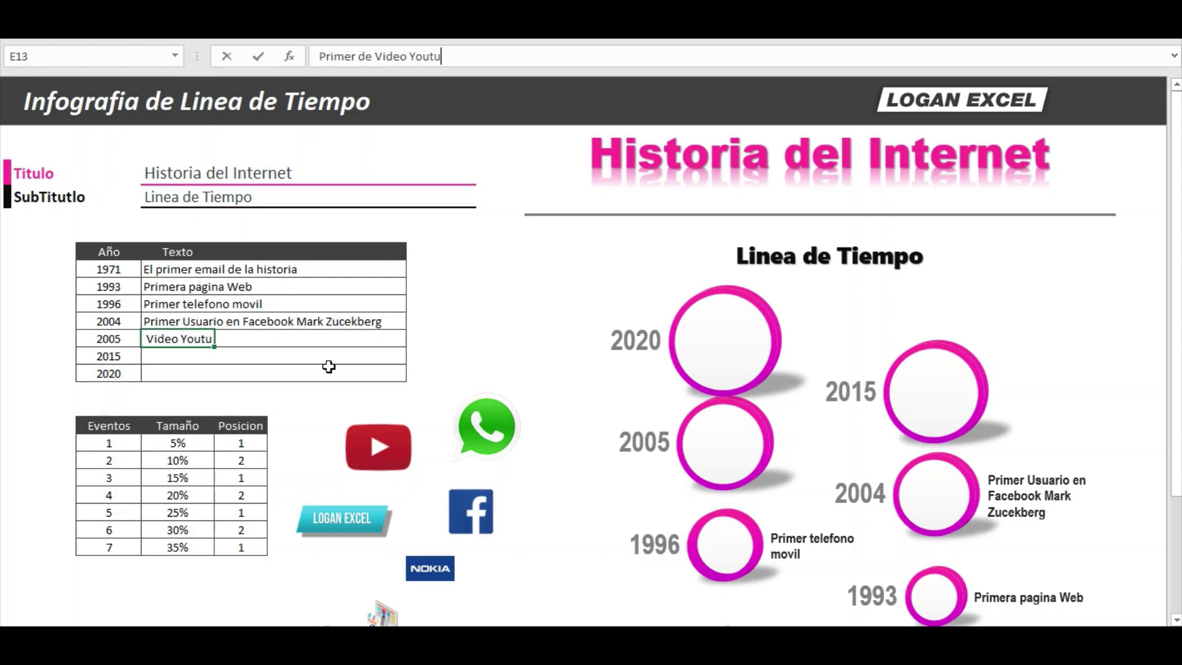
{"action": "type", "text": "be"}
{"action": "key", "text": "Return"}
{"action": "key", "text": "Up"}
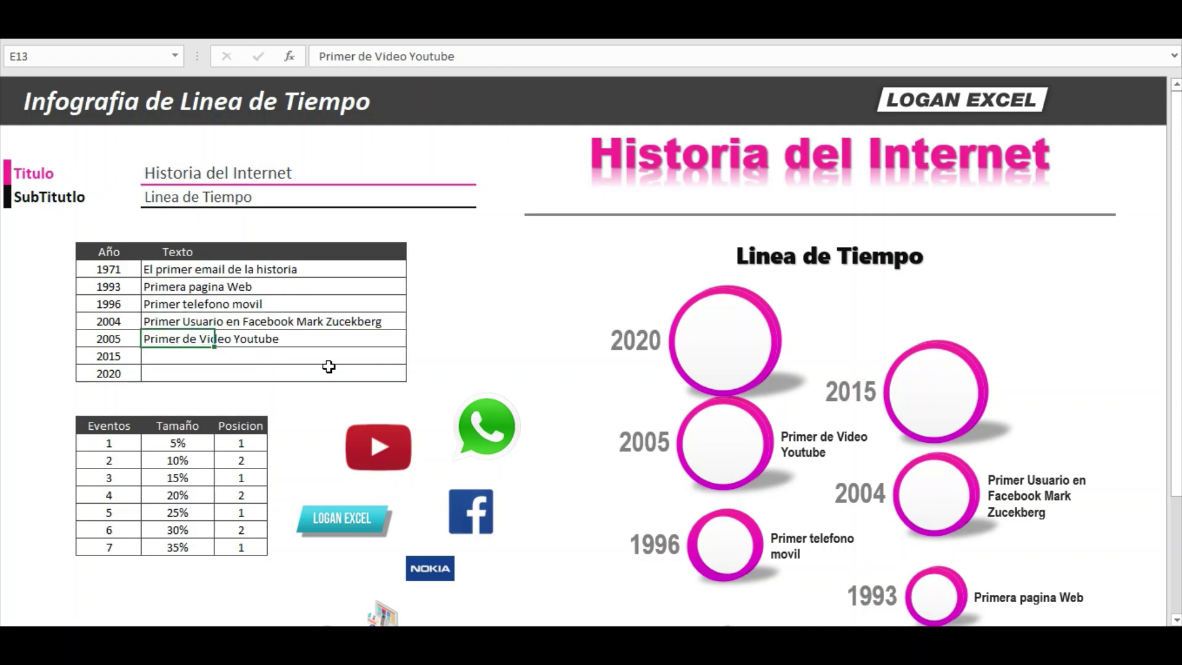
{"action": "key", "text": "Down"}
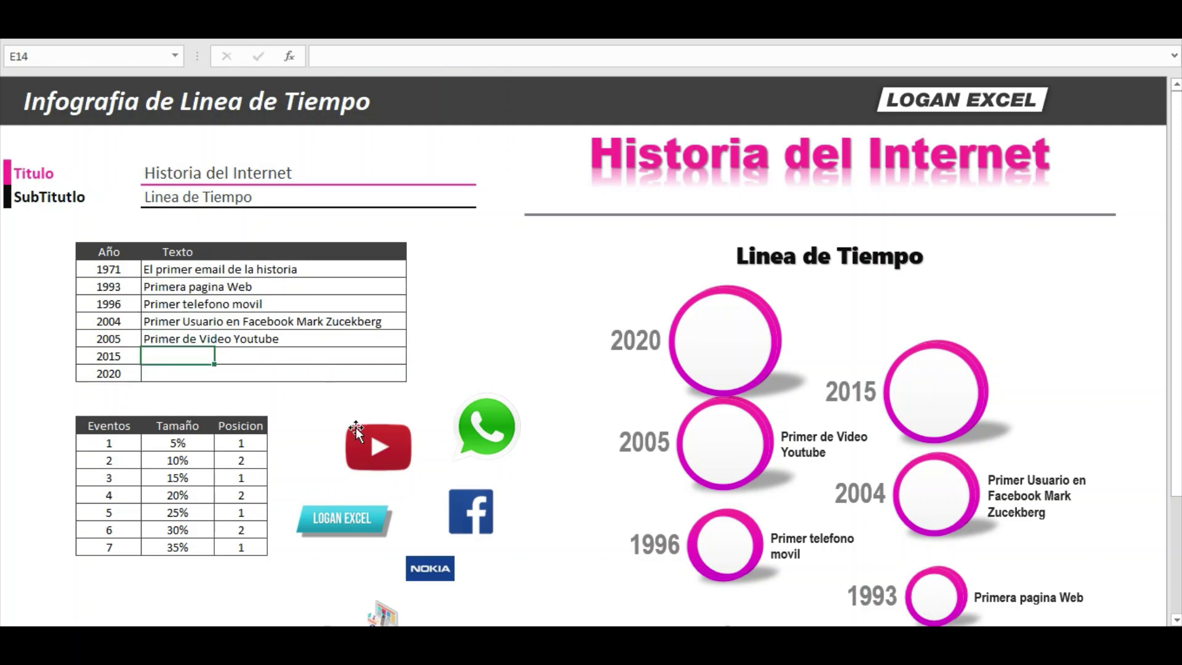
Type the 2015 event text 'Whtasapp lanza servicio llamadas gratos'.
{"action": "scroll", "coordinate": [356, 427], "scroll_direction": "down", "scroll_amount": 1}
{"action": "scroll", "coordinate": [353, 416], "scroll_direction": "up", "scroll_amount": 1}
{"action": "type", "text": "Whtasa"}
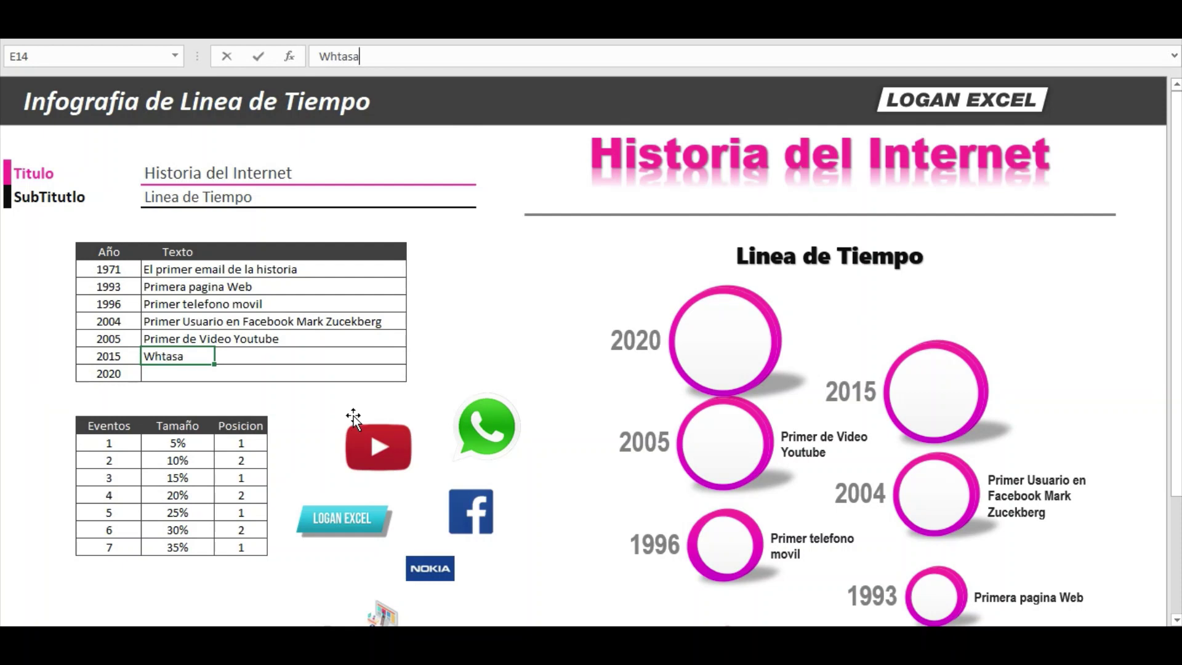
{"action": "type", "text": "pp lanza "}
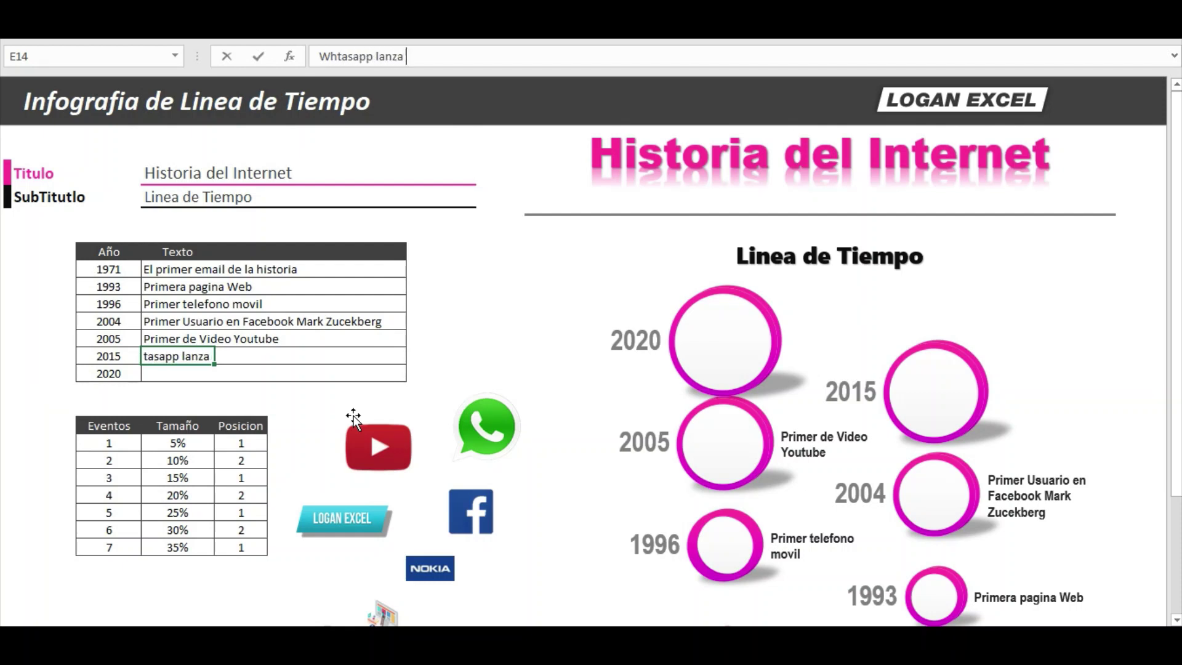
{"action": "type", "text": "ser"}
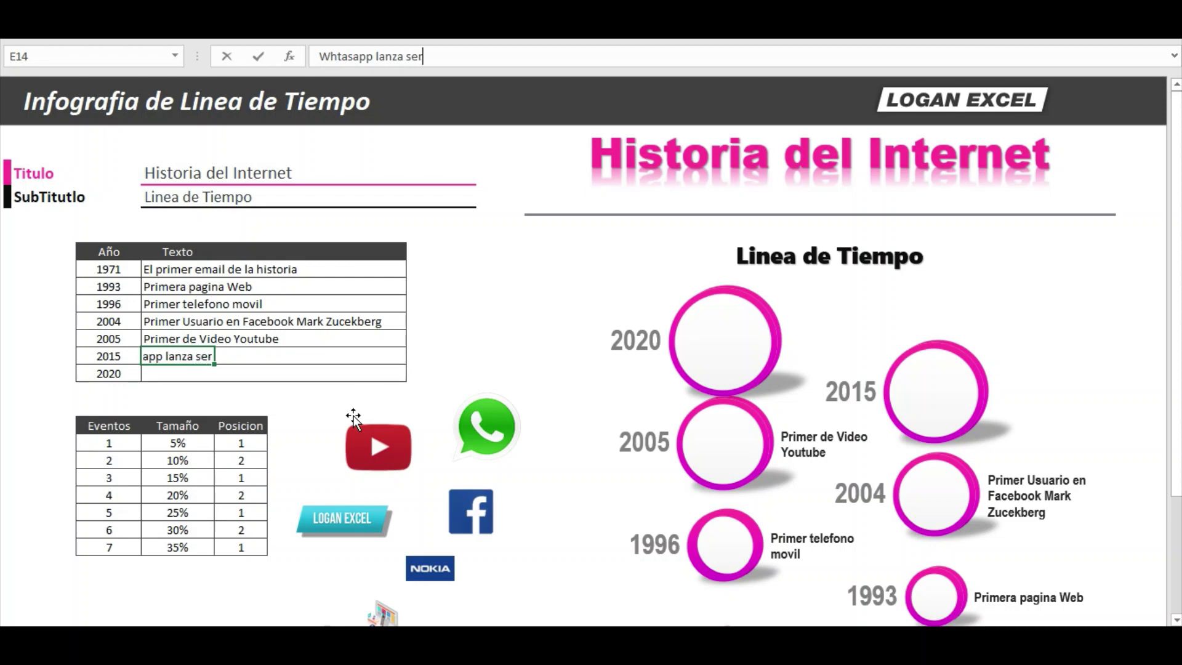
{"action": "type", "text": "vicio d"}
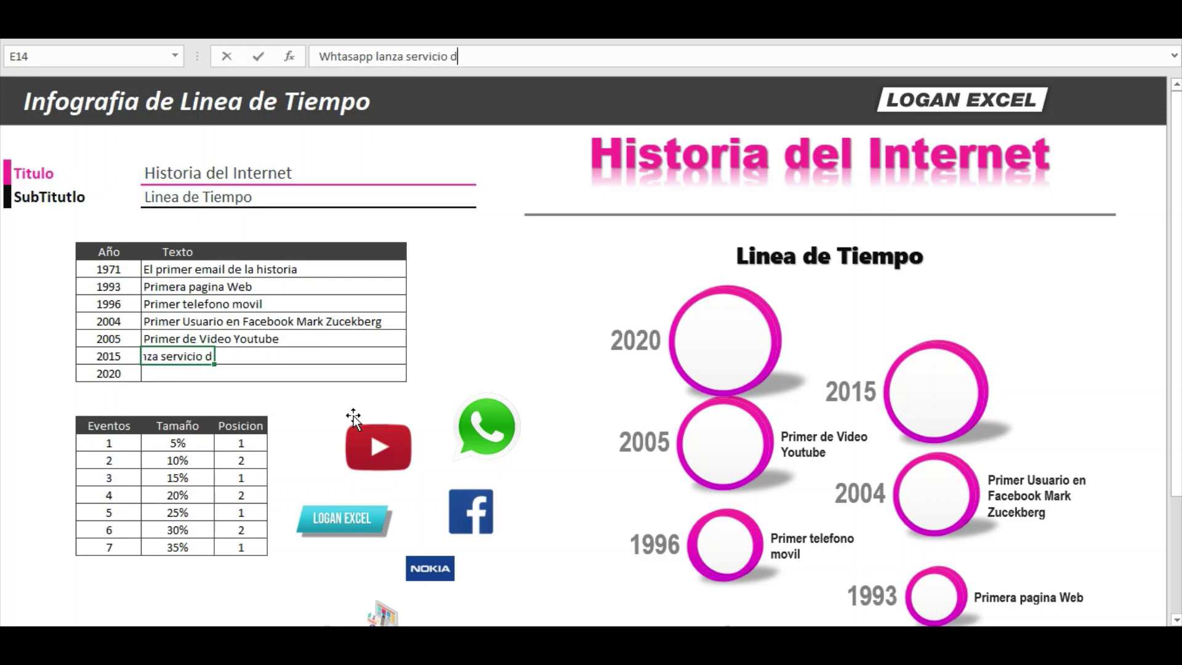
{"action": "type", "text": "e"}
{"action": "key", "text": "BackSpace"}
{"action": "key", "text": "BackSpace"}
{"action": "type", "text": "llama"}
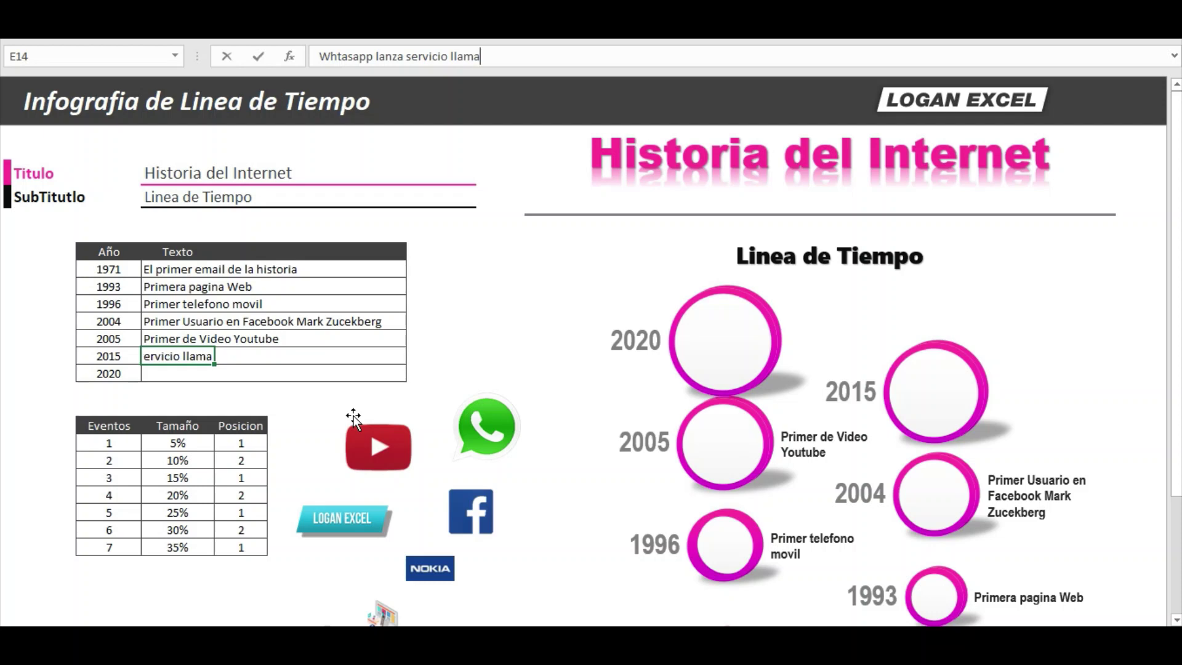
{"action": "type", "text": "das gratos"}
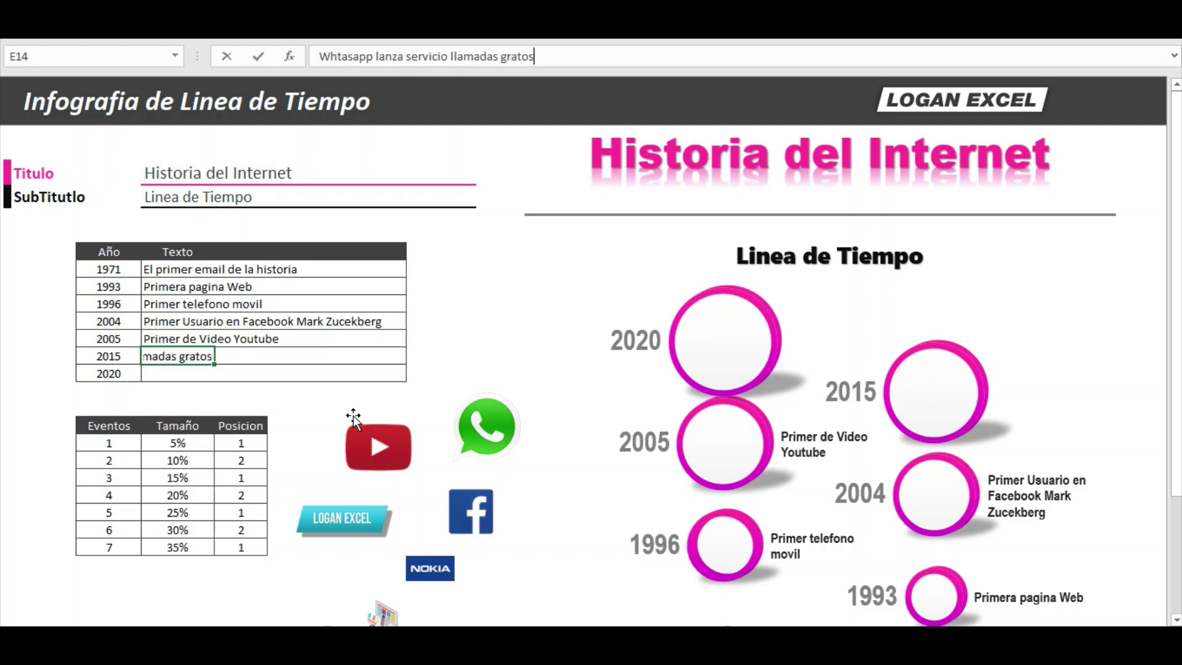
{"action": "key", "text": "ctrl+Return"}
Correct the typo so the 2015 text ends with 'gratis'.
{"action": "key", "text": "F2"}
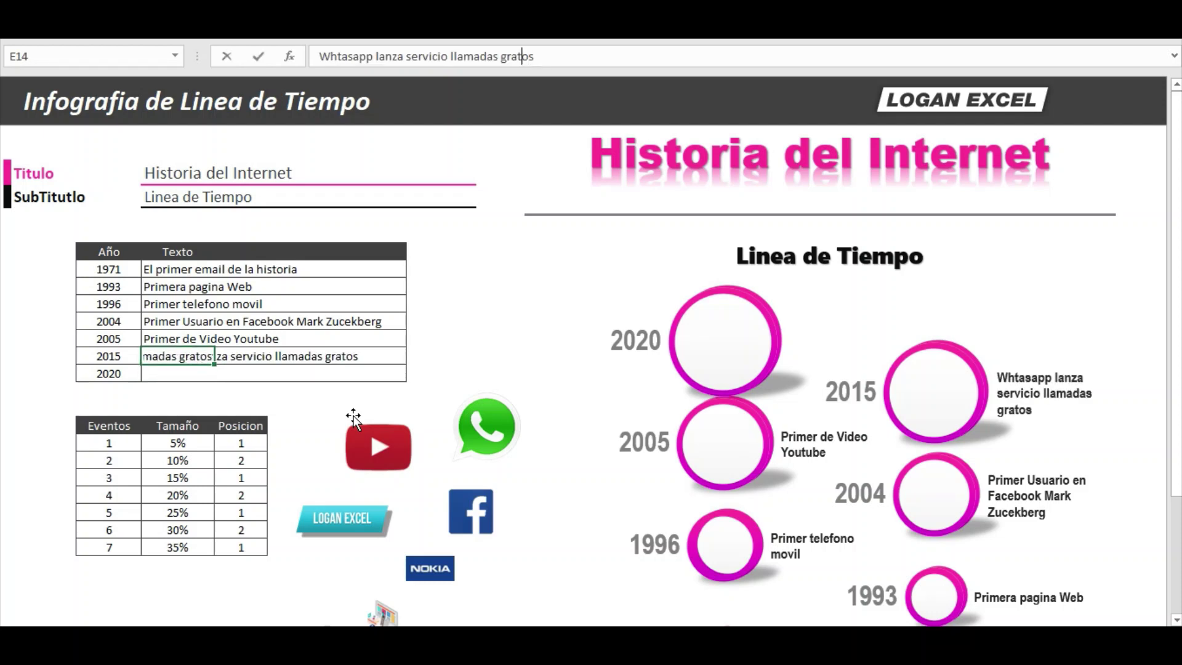
{"action": "key", "text": "Left"}
{"action": "key", "text": "Left"}
{"action": "key", "text": "Left"}
{"action": "key", "text": "BackSpace"}
{"action": "type", "text": "a"}
{"action": "key", "text": "Right"}
{"action": "type", "text": "i"}
{"action": "key", "text": "Return"}
{"action": "key", "text": "Up"}
{"action": "key", "text": "F2"}
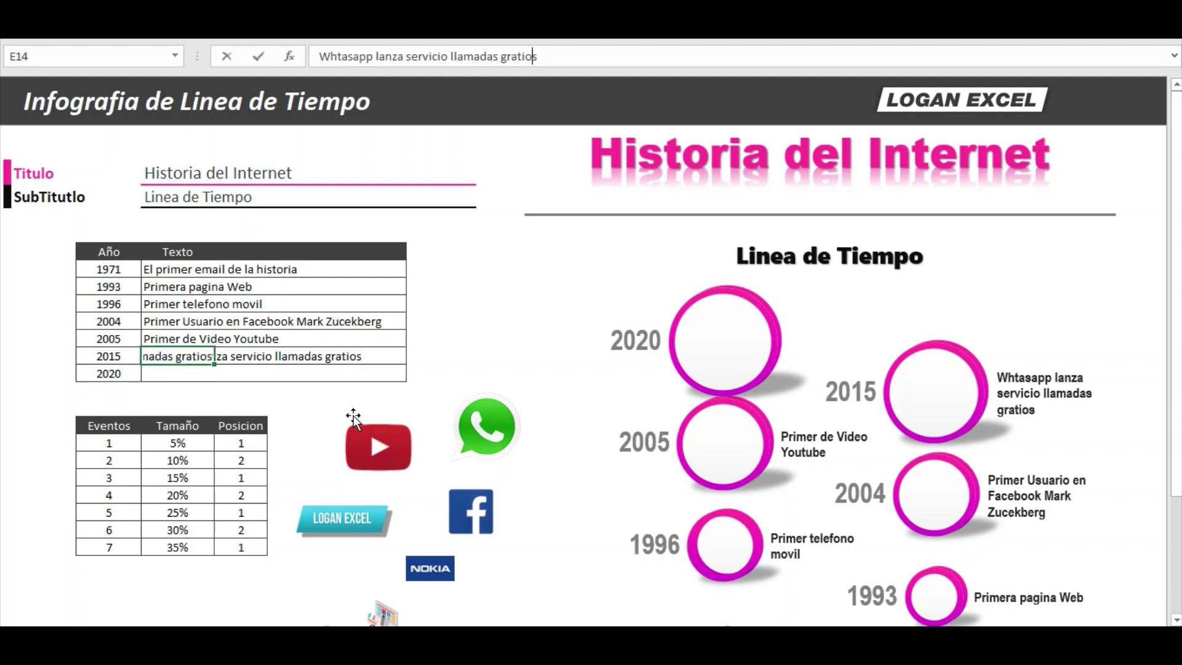
{"action": "key", "text": "Left"}
{"action": "key", "text": "BackSpace"}
{"action": "key", "text": "Return"}
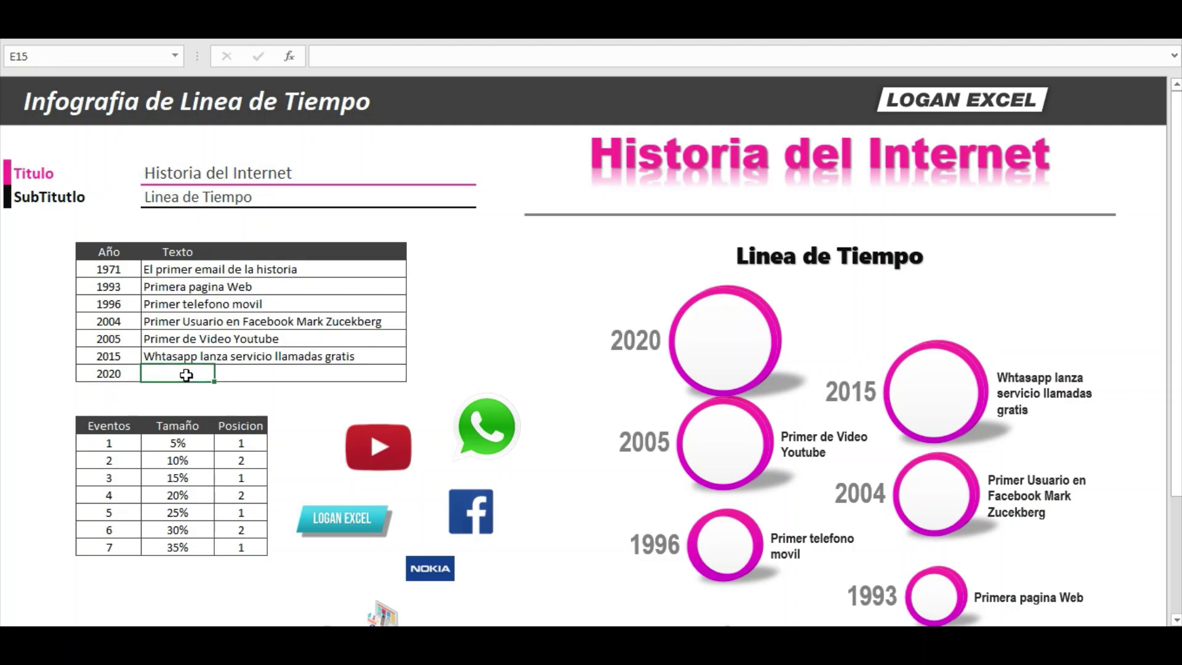
Step through the earlier event texts in the Texto column to review them.
{"action": "scroll", "coordinate": [244, 381], "scroll_direction": "down", "scroll_amount": 1}
{"action": "scroll", "coordinate": [245, 383], "scroll_direction": "up", "scroll_amount": 1}
{"action": "key", "text": "Up"}
{"action": "key", "text": "Up"}
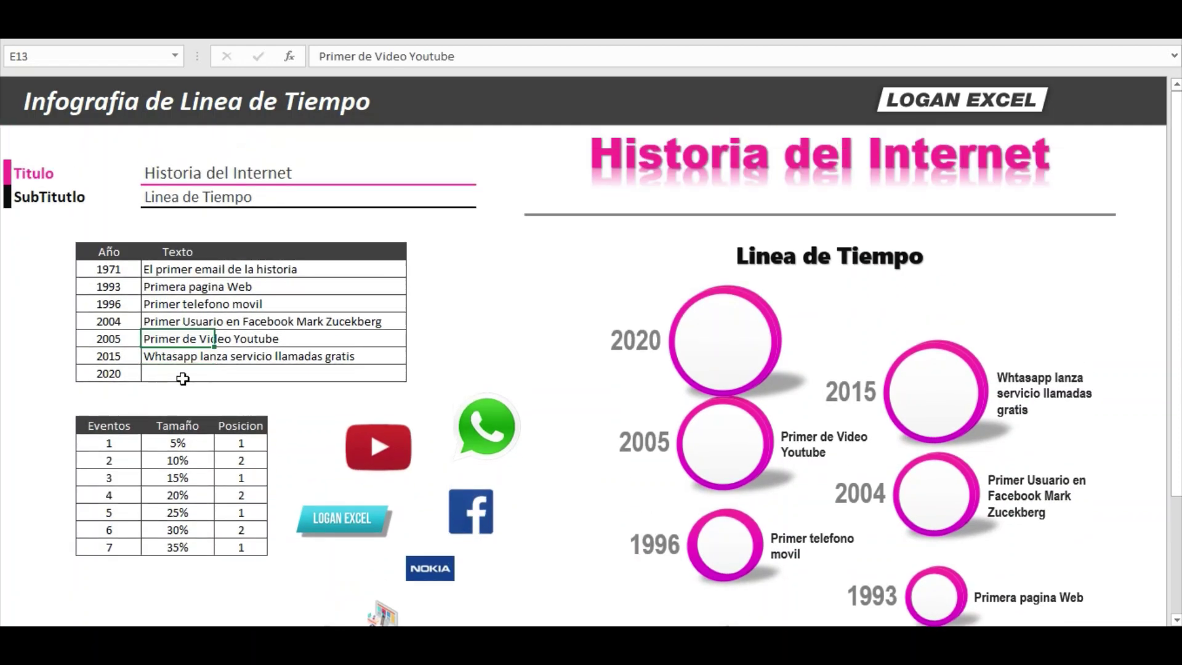
{"action": "key", "text": "Down"}
{"action": "key", "text": "Down"}
{"action": "key", "text": "Up"}
{"action": "key", "text": "Up"}
{"action": "key", "text": "Up"}
{"action": "key", "text": "Up"}
Enter 'Inicio mi canal de Youtube Logan Excel' as the 2020 event text.
{"action": "left_click", "coordinate": [179, 374]}
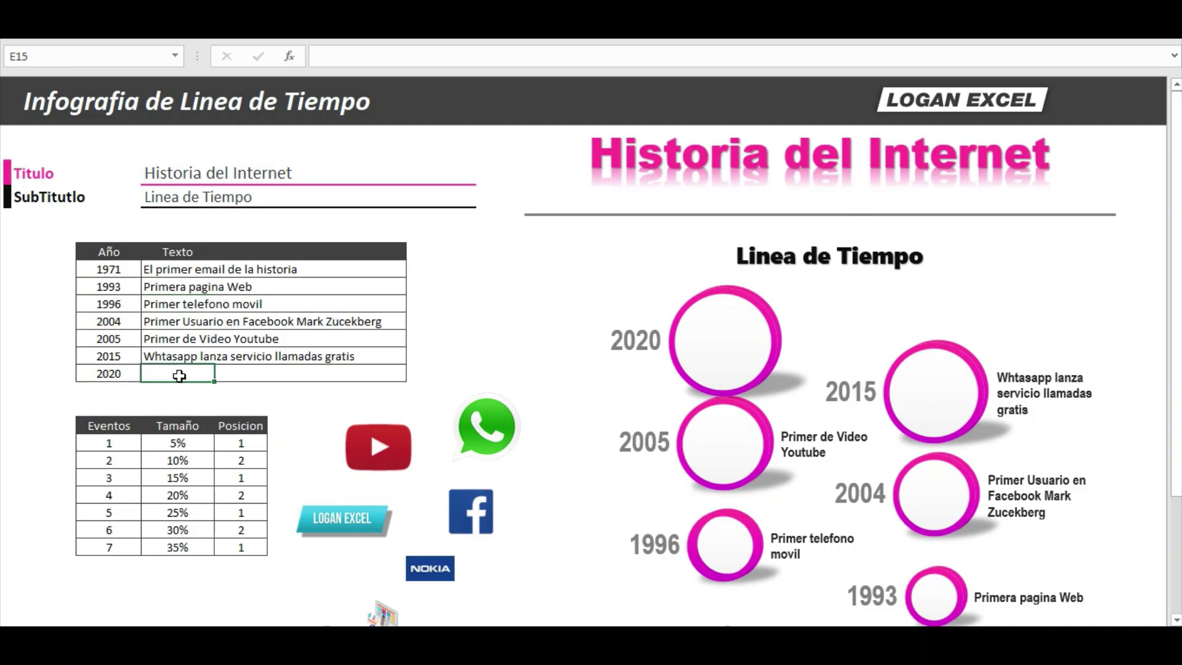
{"action": "scroll", "coordinate": [247, 370], "scroll_direction": "down", "scroll_amount": 1}
{"action": "scroll", "coordinate": [308, 357], "scroll_direction": "down", "scroll_amount": 1}
{"action": "scroll", "coordinate": [400, 347], "scroll_direction": "down", "scroll_amount": 2}
{"action": "scroll", "coordinate": [400, 342], "scroll_direction": "up", "scroll_amount": 2}
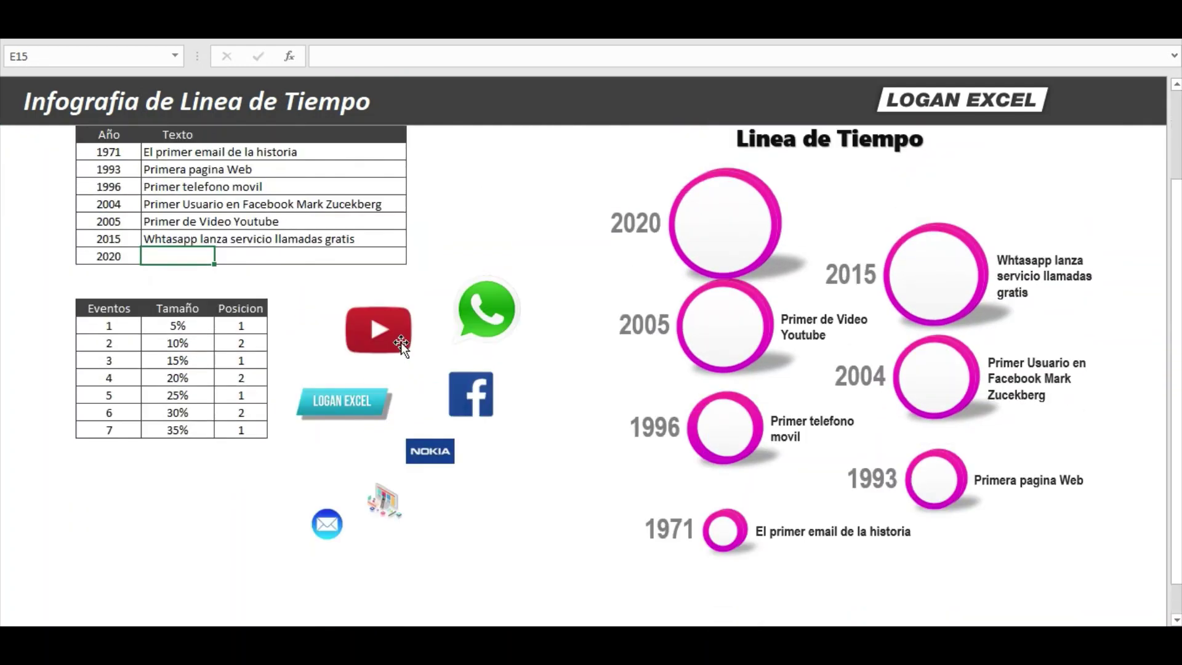
{"action": "scroll", "coordinate": [370, 343], "scroll_direction": "up", "scroll_amount": 1}
{"action": "scroll", "coordinate": [241, 343], "scroll_direction": "up", "scroll_amount": 1}
{"action": "type", "text": "Inicio mi ca"}
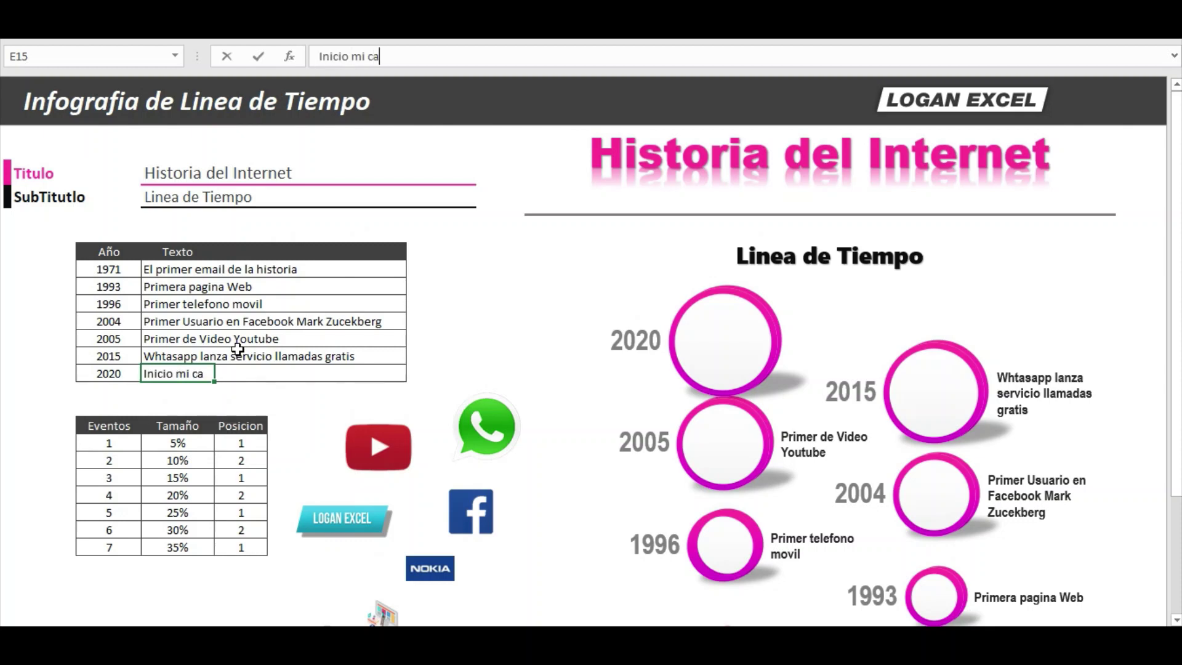
{"action": "type", "text": "nal de "}
{"action": "type", "text": "Yout"}
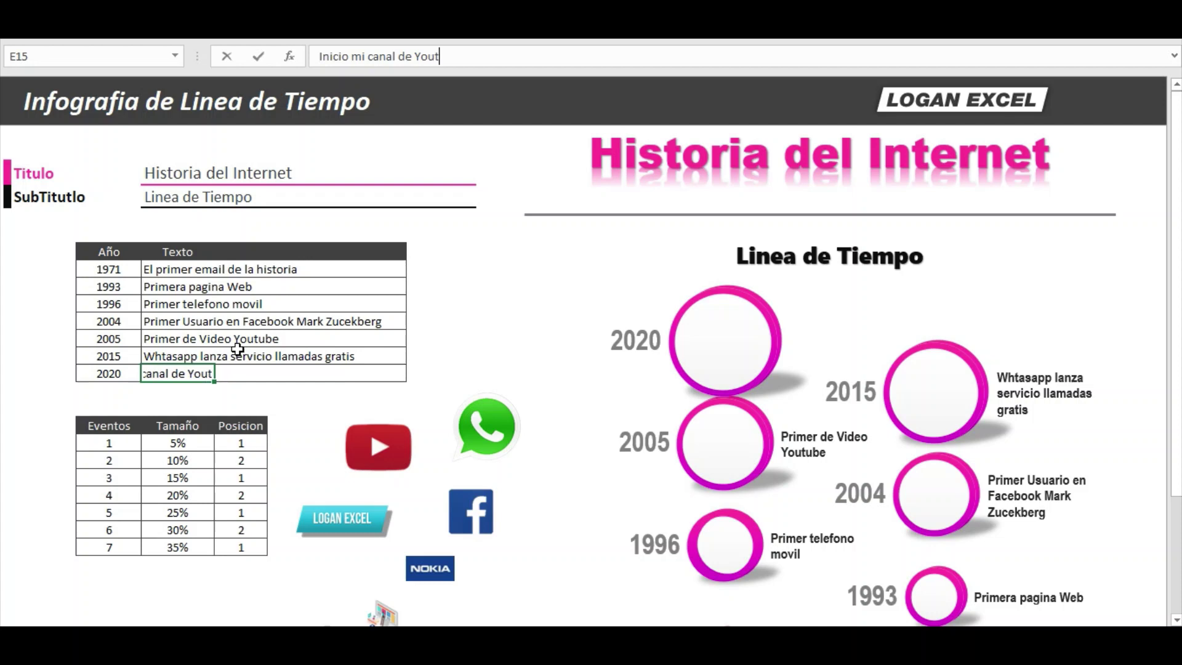
{"action": "type", "text": "ube Loga"}
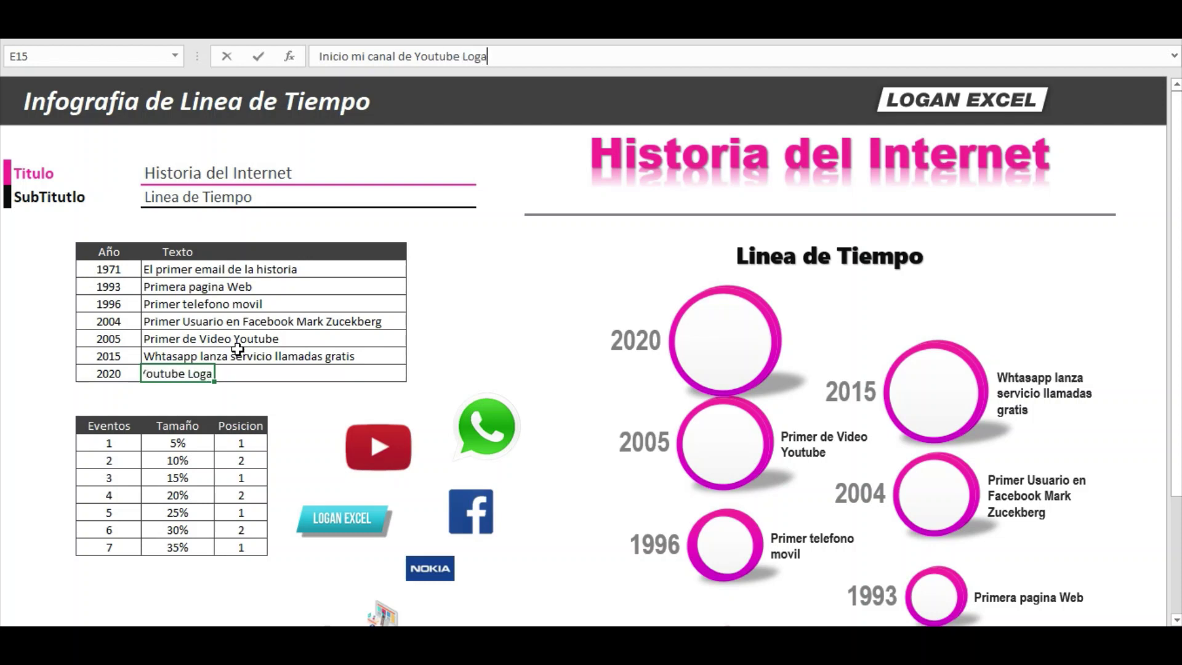
{"action": "type", "text": "n Excel"}
{"action": "key", "text": "Return"}
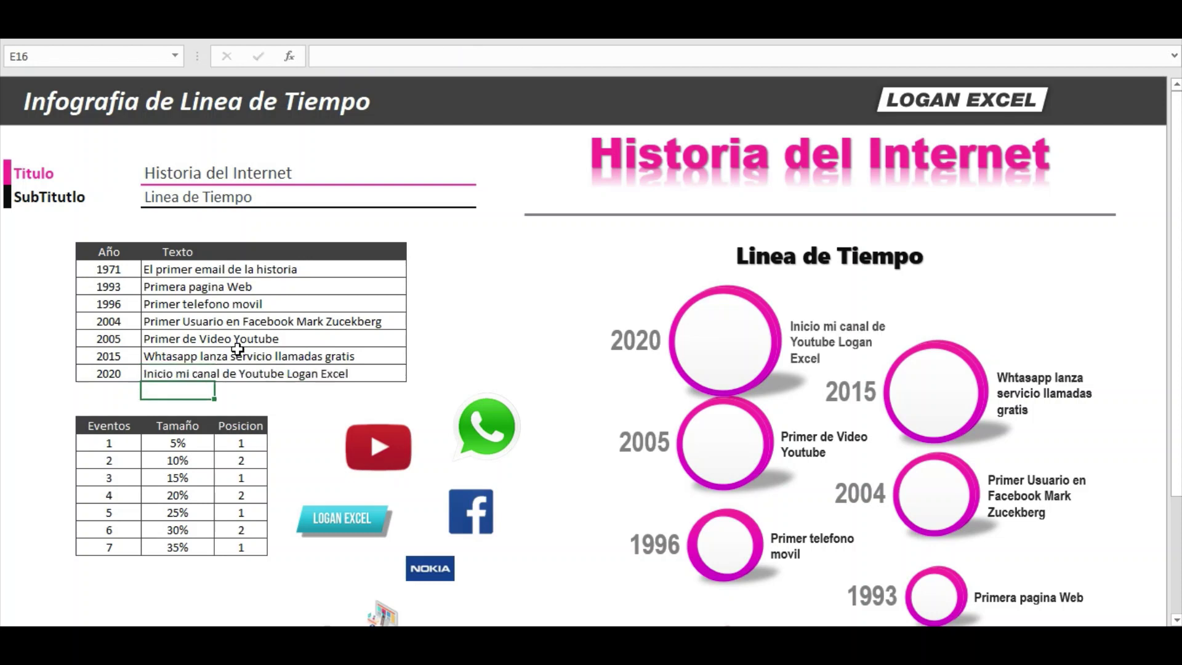
{"action": "scroll", "coordinate": [308, 345], "scroll_direction": "down", "scroll_amount": 1}
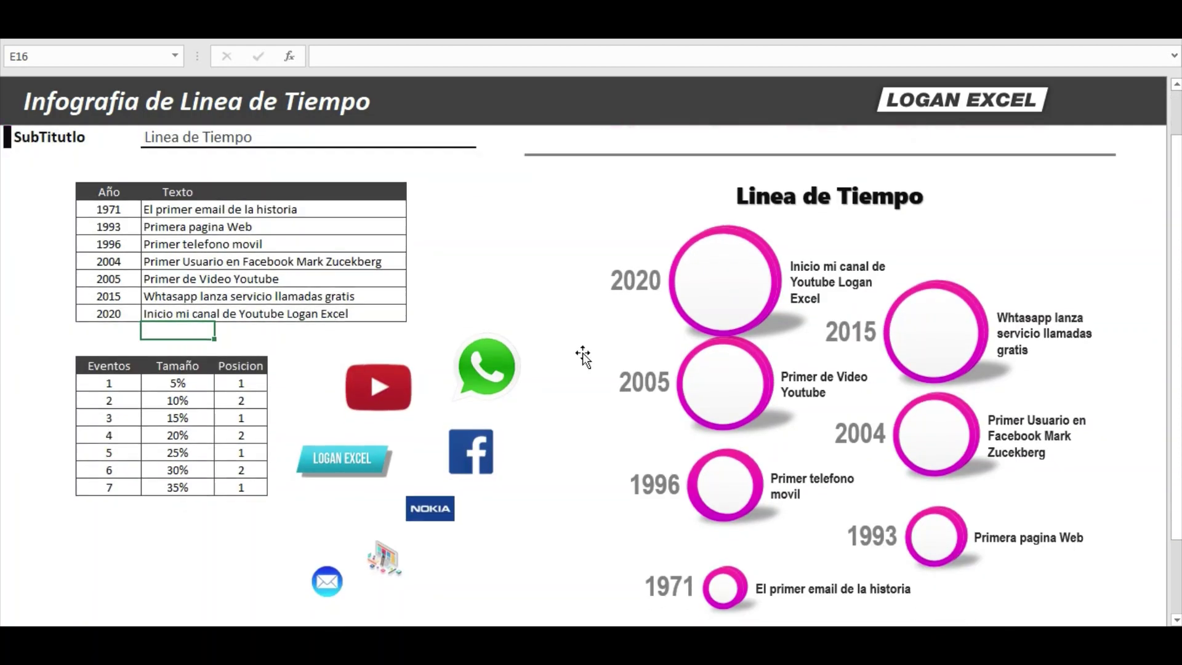
{"action": "scroll", "coordinate": [616, 419], "scroll_direction": "down", "scroll_amount": 1}
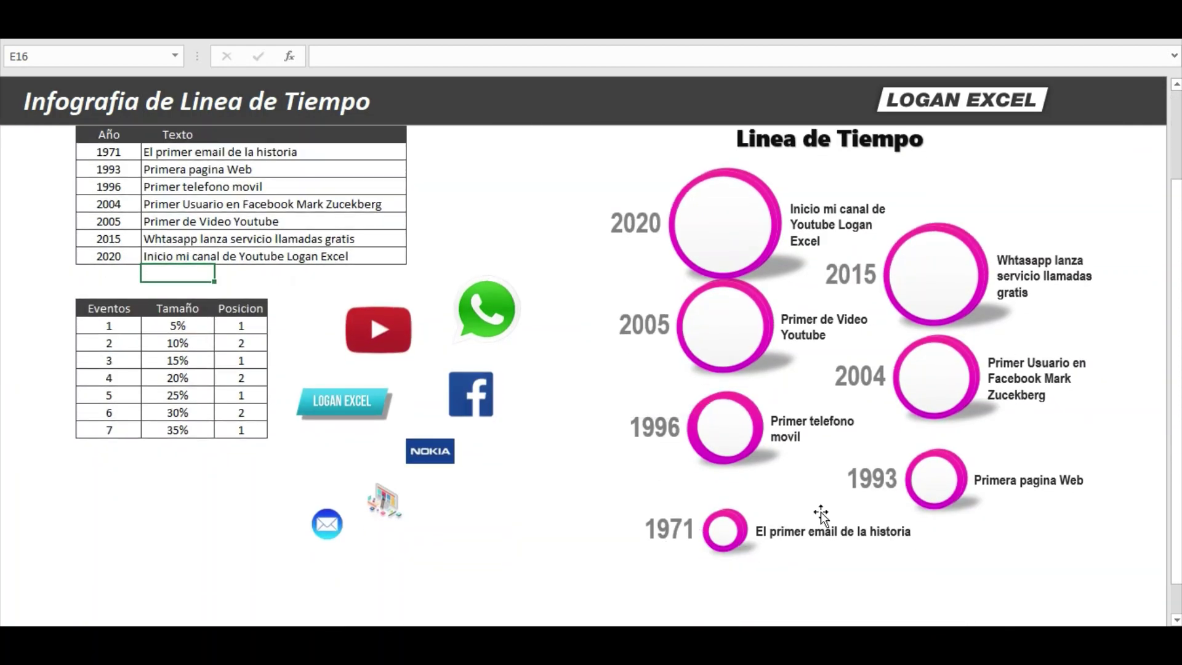
{"action": "scroll", "coordinate": [696, 458], "scroll_direction": "up", "scroll_amount": 1}
{"action": "scroll", "coordinate": [756, 356], "scroll_direction": "up", "scroll_amount": 1}
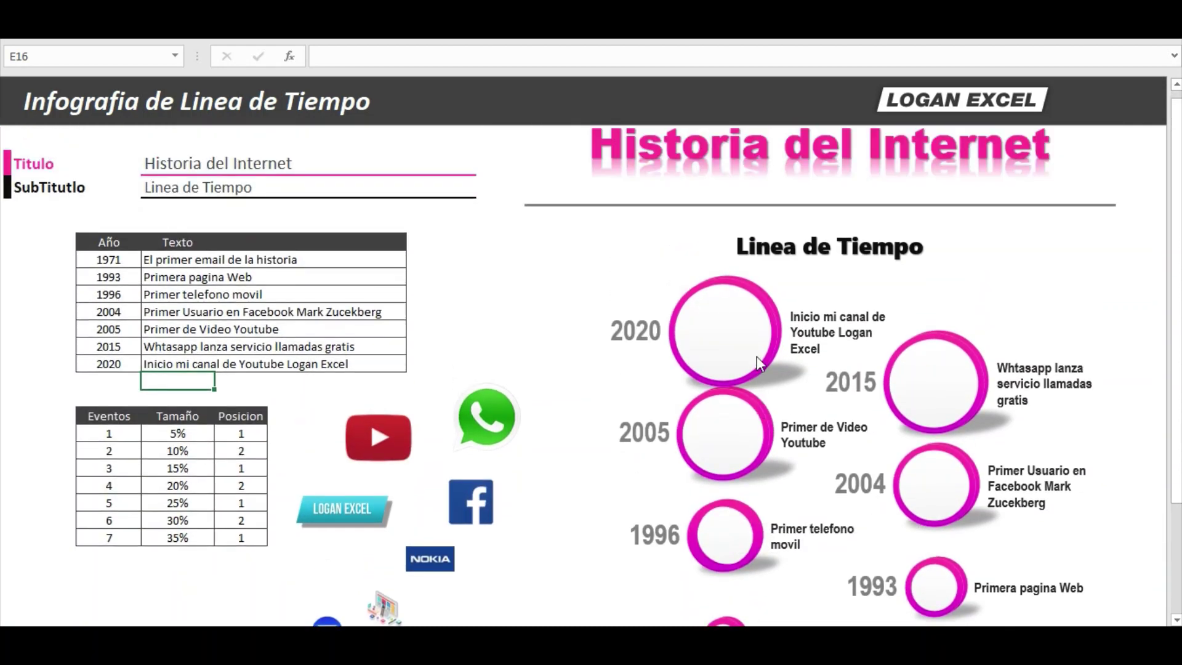
{"action": "scroll", "coordinate": [470, 271], "scroll_direction": "down", "scroll_amount": 1}
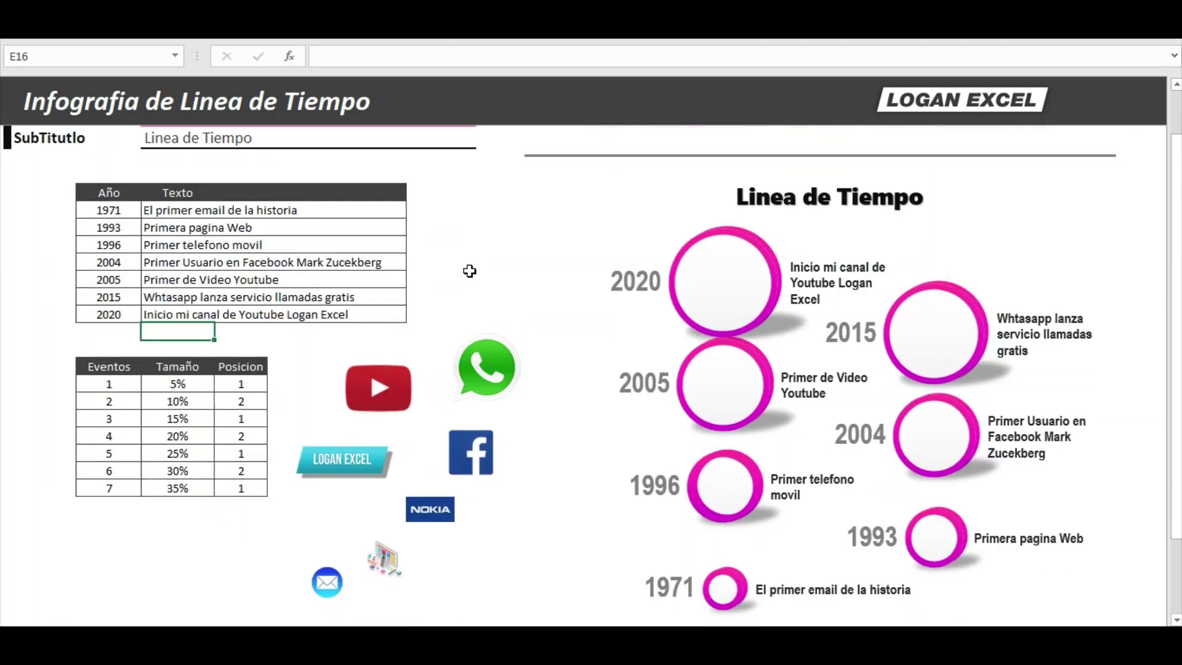
{"action": "left_click", "coordinate": [470, 271]}
{"action": "scroll", "coordinate": [480, 274], "scroll_direction": "up", "scroll_amount": 1}
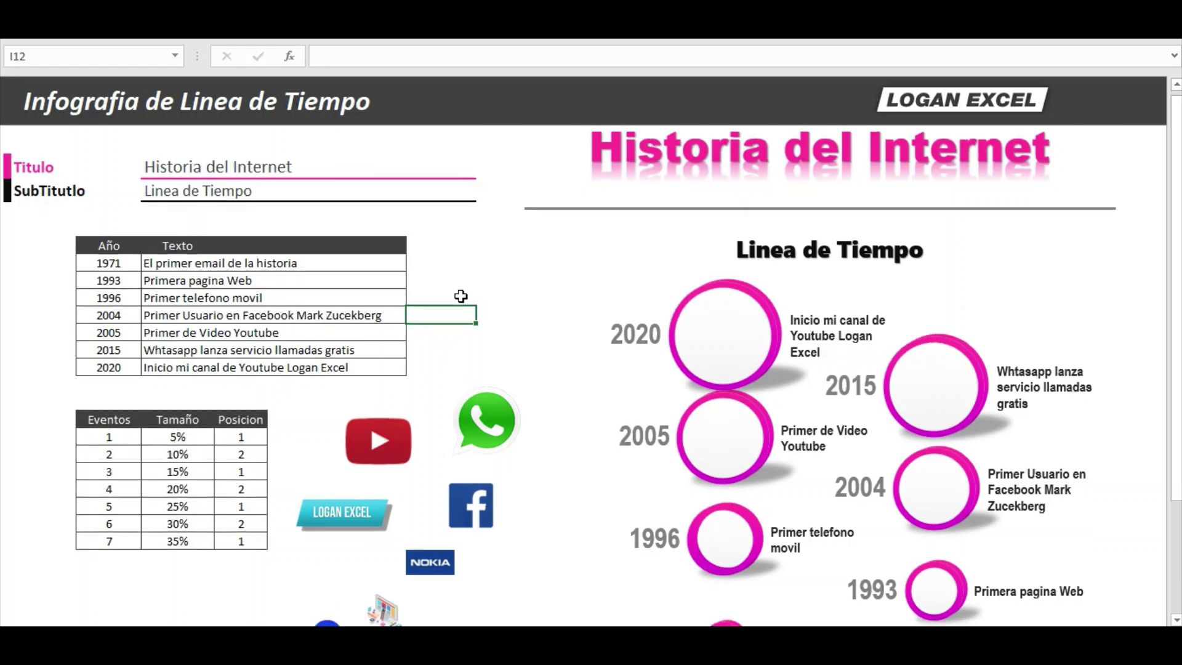
{"action": "scroll", "coordinate": [462, 296], "scroll_direction": "down", "scroll_amount": 1}
{"action": "scroll", "coordinate": [378, 391], "scroll_direction": "down", "scroll_amount": 1}
{"action": "scroll", "coordinate": [383, 384], "scroll_direction": "down", "scroll_amount": 1}
{"action": "scroll", "coordinate": [383, 385], "scroll_direction": "up", "scroll_amount": 1}
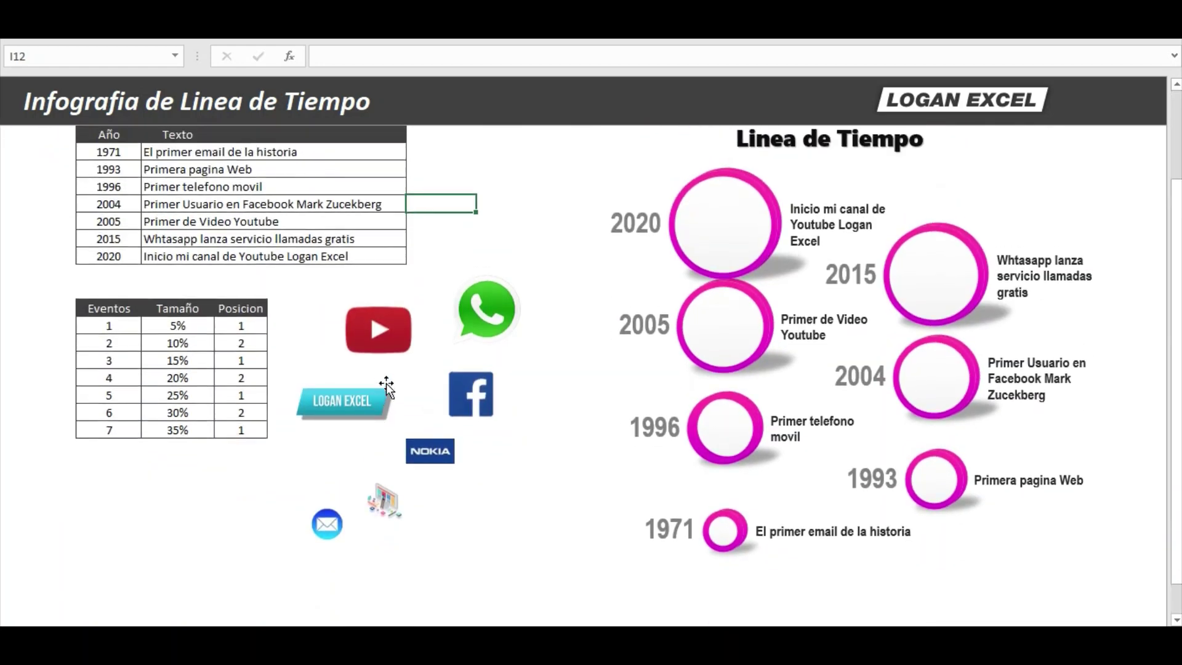
{"action": "scroll", "coordinate": [388, 382], "scroll_direction": "up", "scroll_amount": 1}
{"action": "left_click", "coordinate": [533, 269]}
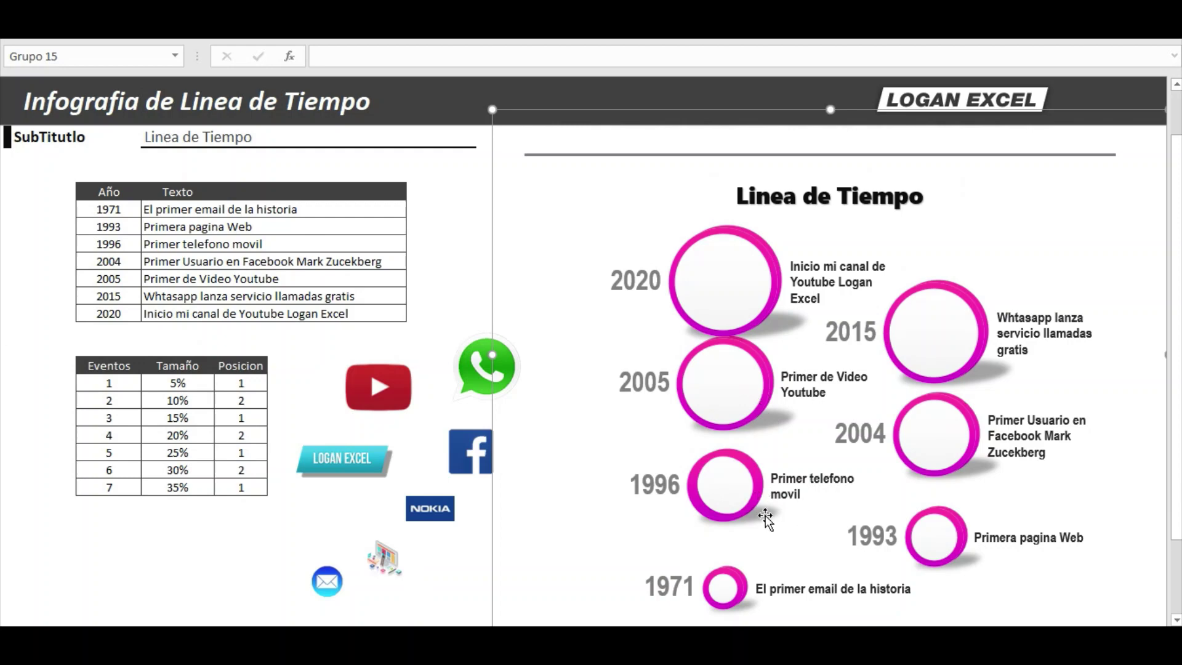
{"action": "scroll", "coordinate": [763, 517], "scroll_direction": "down", "scroll_amount": 1}
{"action": "left_click", "coordinate": [399, 253]}
{"action": "scroll", "coordinate": [434, 364], "scroll_direction": "up", "scroll_amount": 1}
Place the email, web-page and NOKIA icons into the 1971, 1993 and 1996 circles.
{"action": "scroll", "coordinate": [434, 361], "scroll_direction": "down", "scroll_amount": 1}
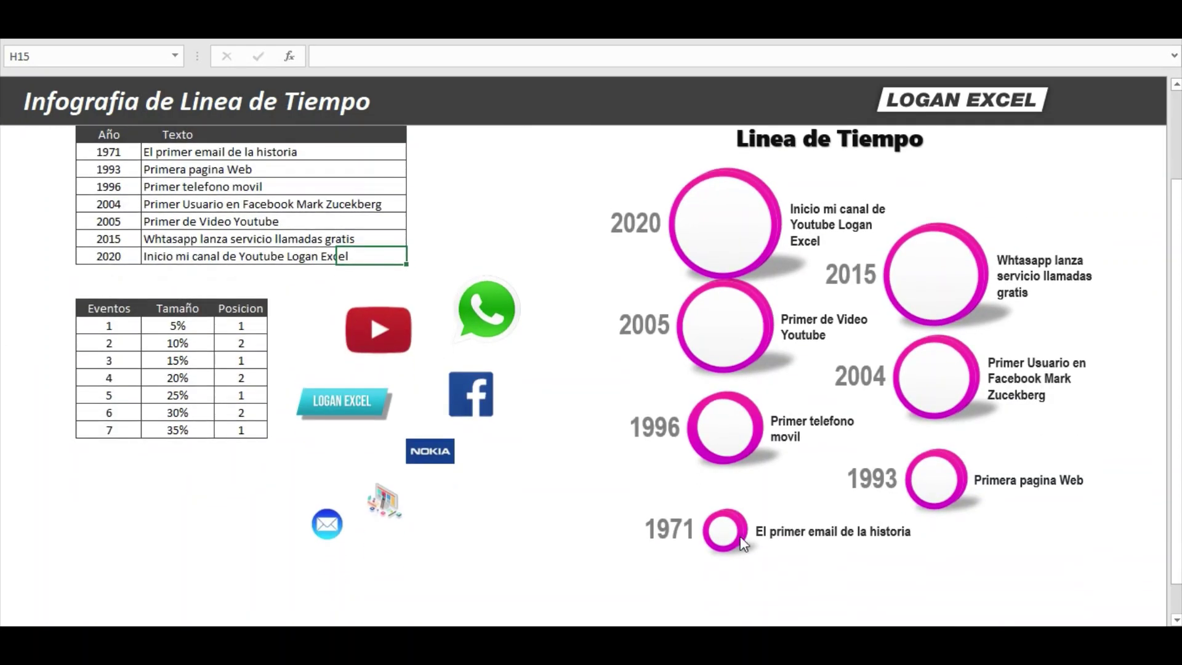
{"action": "left_click_drag", "start_coordinate": [328, 526], "coordinate": [727, 533]}
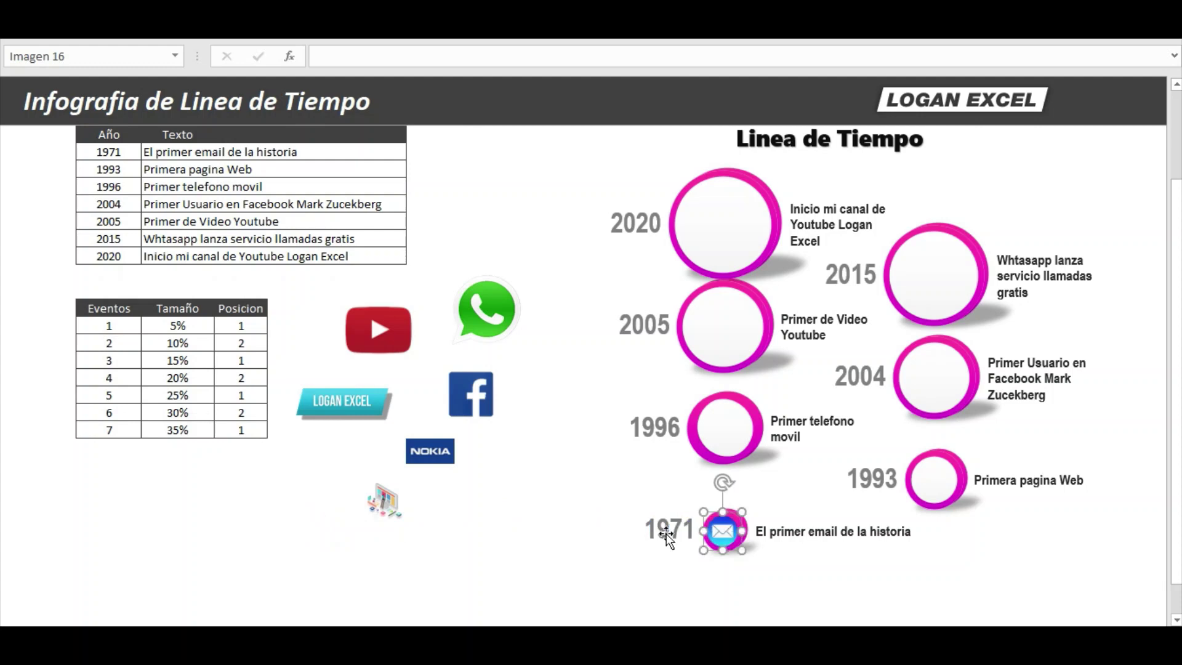
{"action": "left_click", "coordinate": [333, 534]}
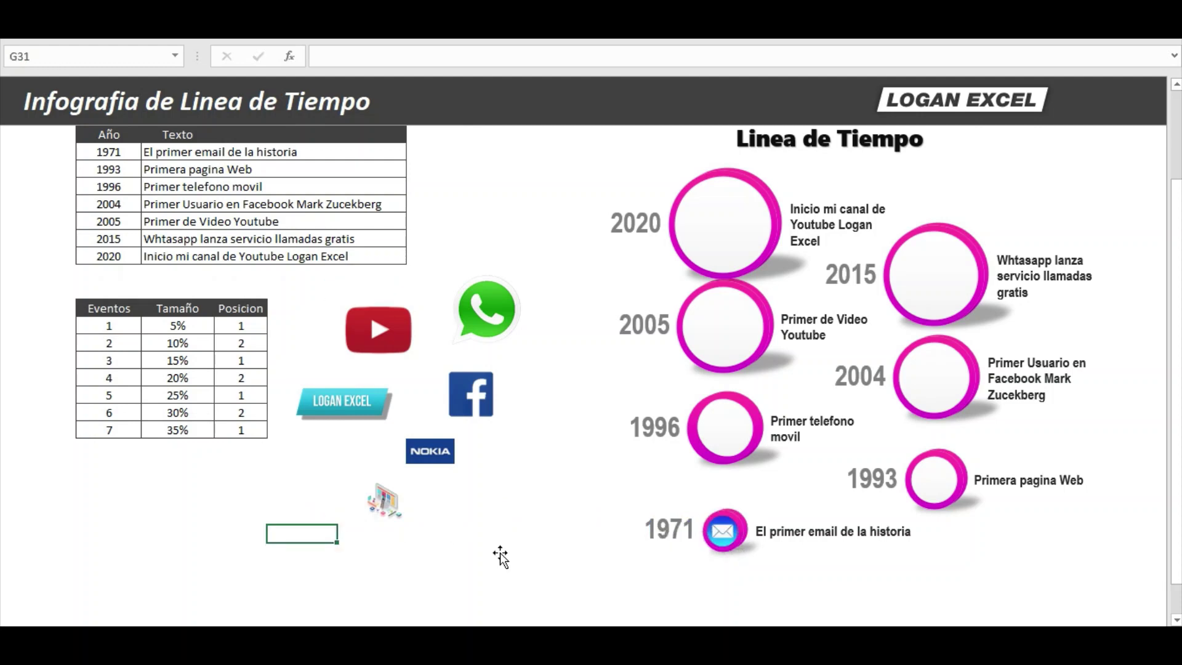
{"action": "left_click_drag", "start_coordinate": [396, 512], "coordinate": [945, 489]}
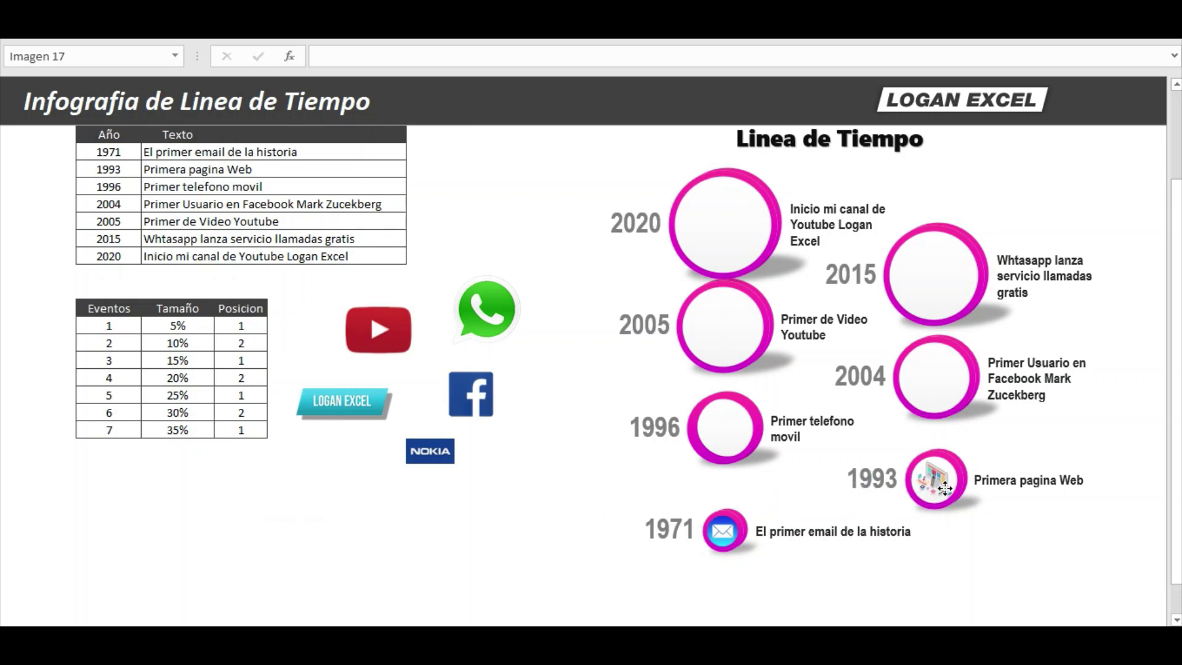
{"action": "left_click", "coordinate": [385, 496]}
{"action": "scroll", "coordinate": [384, 495], "scroll_direction": "up", "scroll_amount": 1}
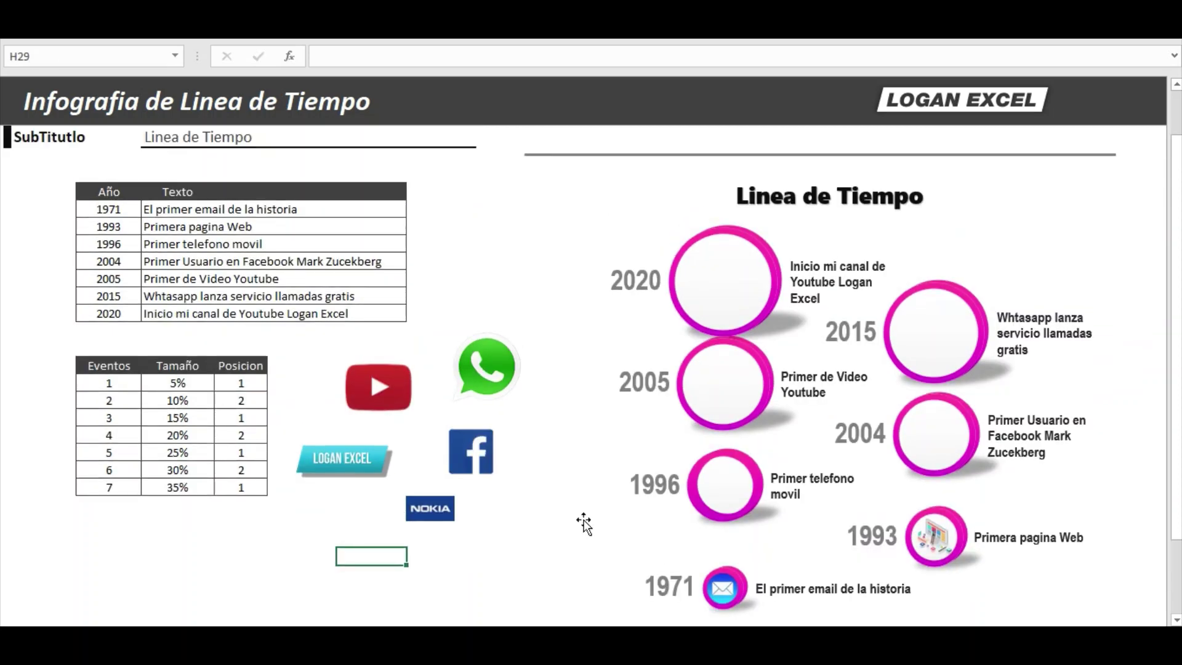
{"action": "left_click_drag", "start_coordinate": [427, 504], "coordinate": [715, 482]}
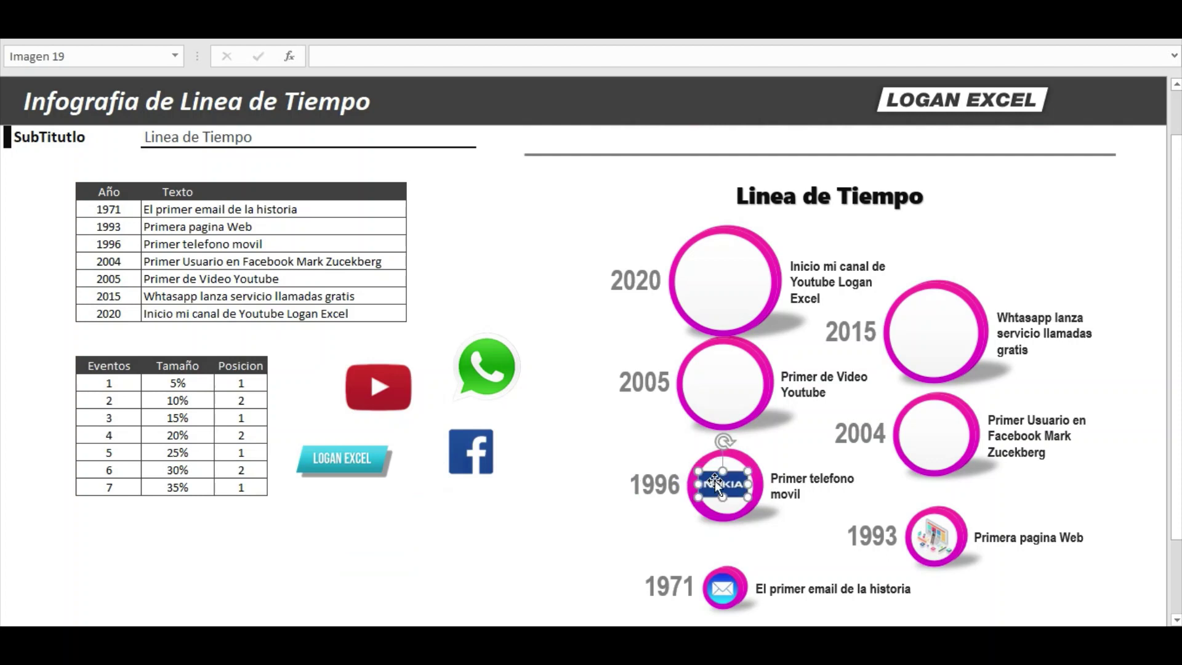
{"action": "left_click", "coordinate": [414, 508]}
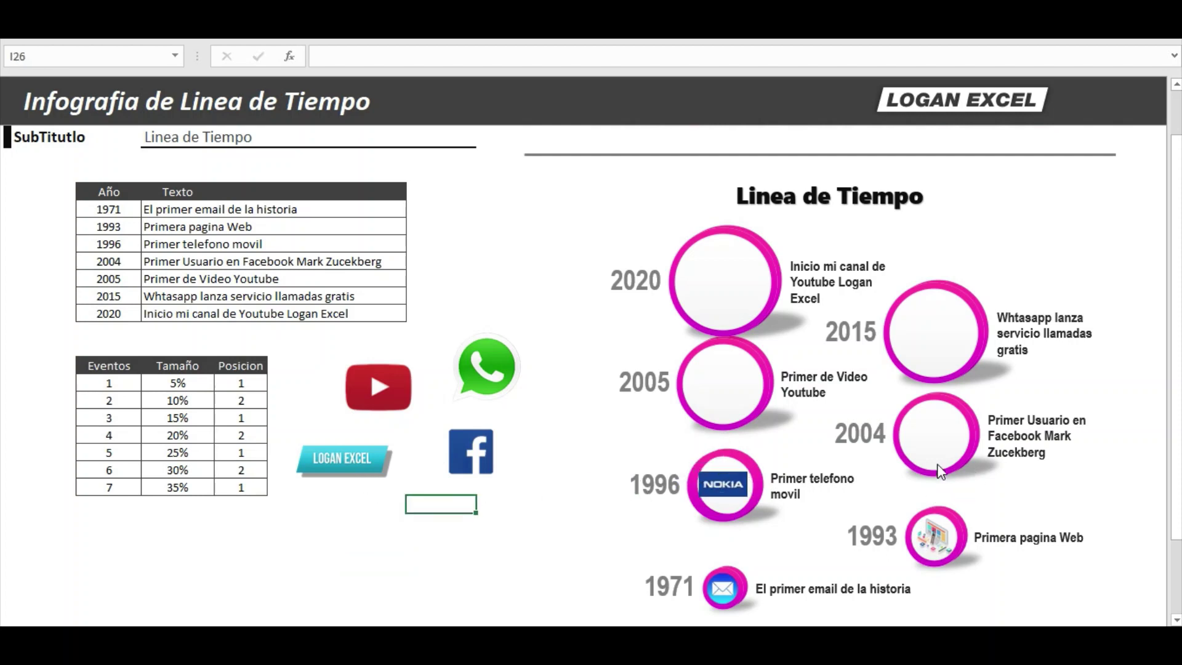
{"action": "scroll", "coordinate": [674, 453], "scroll_direction": "up", "scroll_amount": 1}
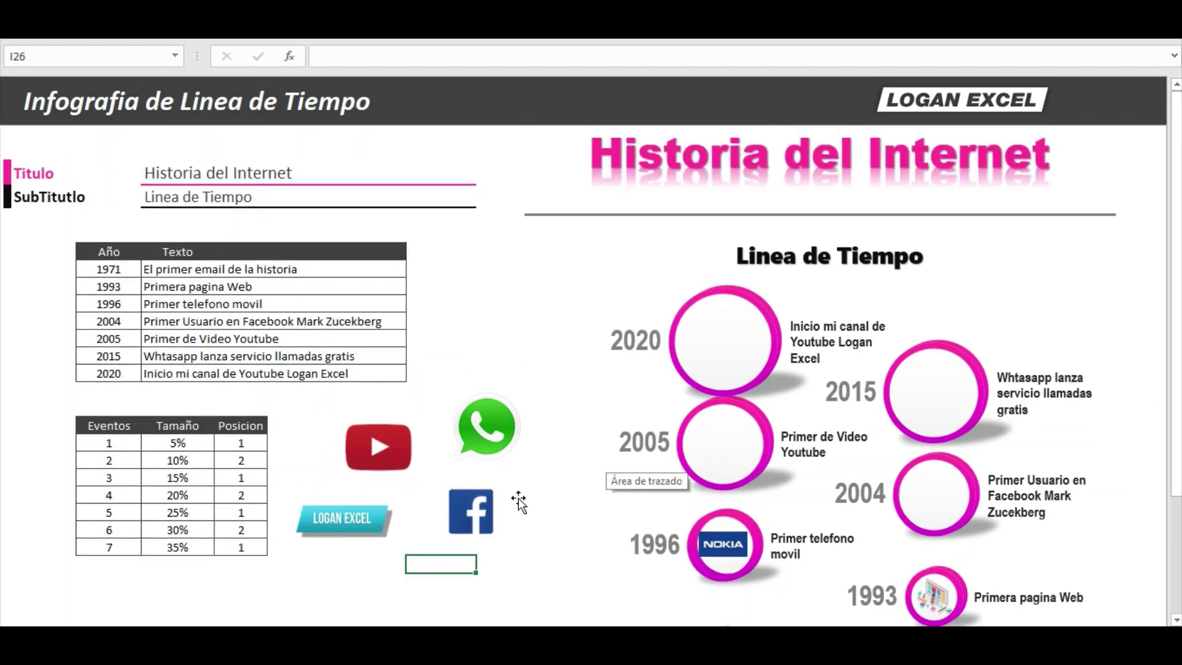
Drop the Facebook, YouTube, WhatsApp and LOGAN EXCEL logos into the 2004–2020 circles, deselecting each.
{"action": "left_click_drag", "start_coordinate": [473, 507], "coordinate": [937, 489]}
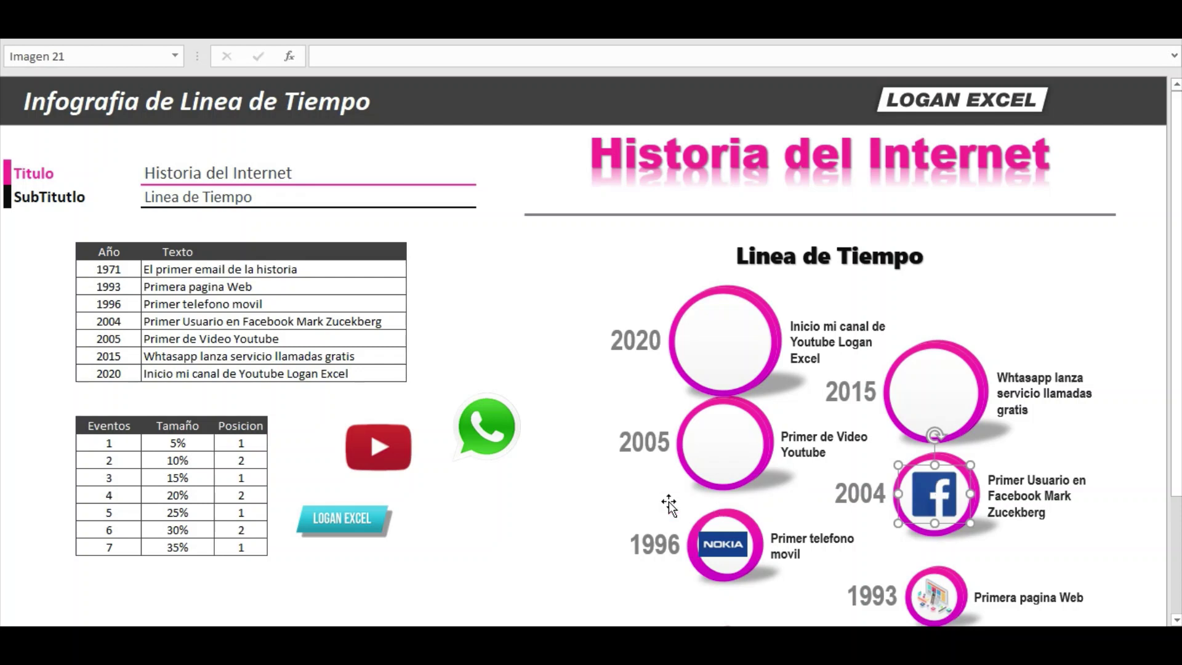
{"action": "left_click_drag", "start_coordinate": [403, 471], "coordinate": [724, 444]}
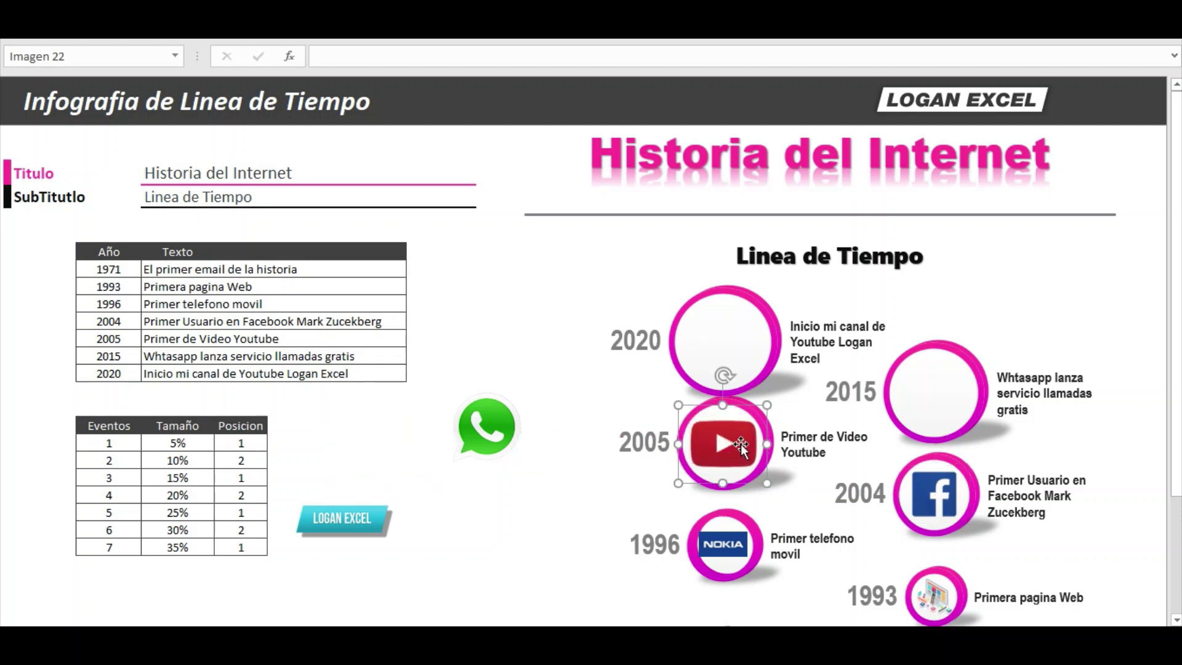
{"action": "left_click", "coordinate": [377, 444]}
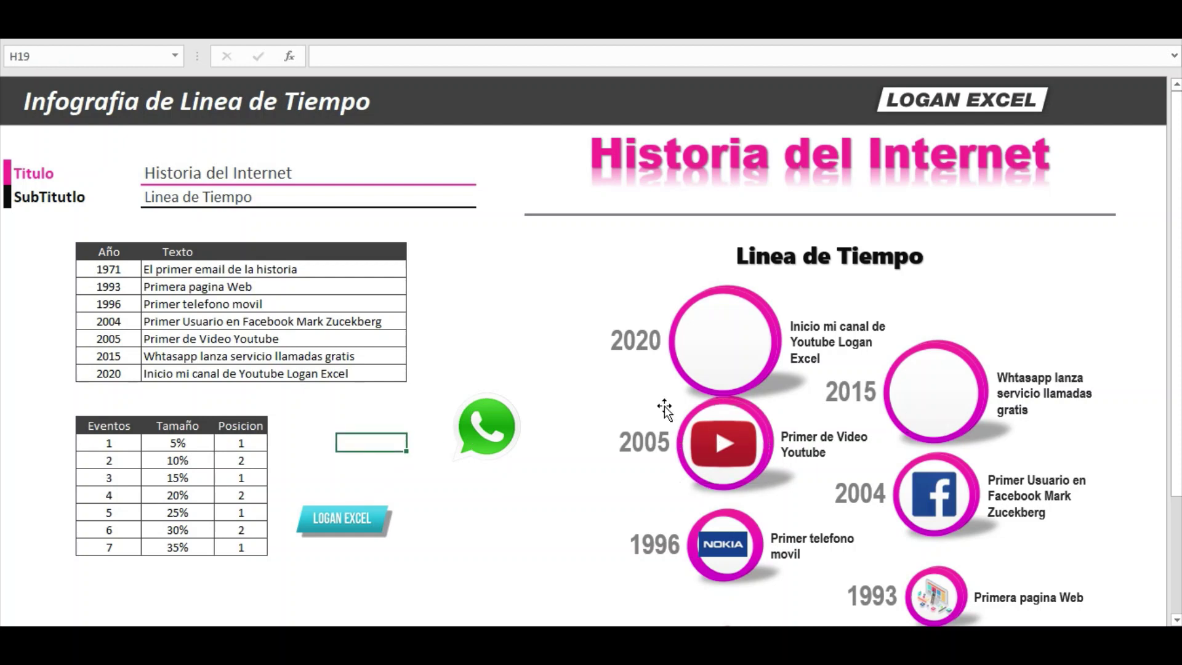
{"action": "left_click_drag", "start_coordinate": [493, 435], "coordinate": [942, 397]}
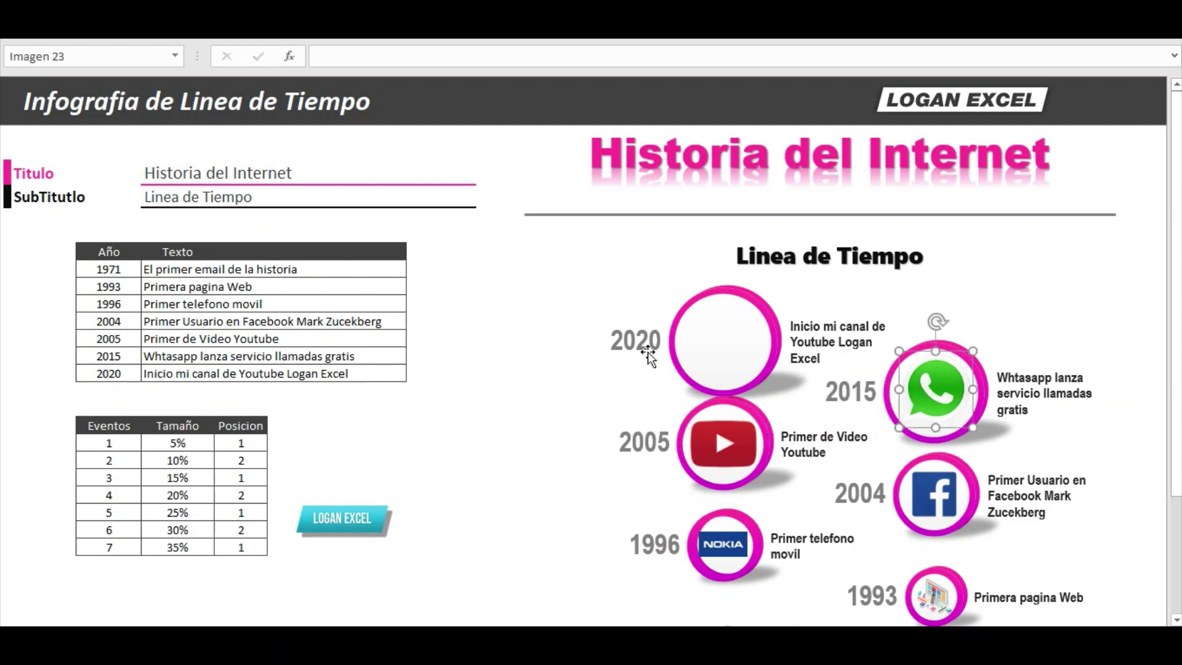
{"action": "left_click", "coordinate": [429, 392]}
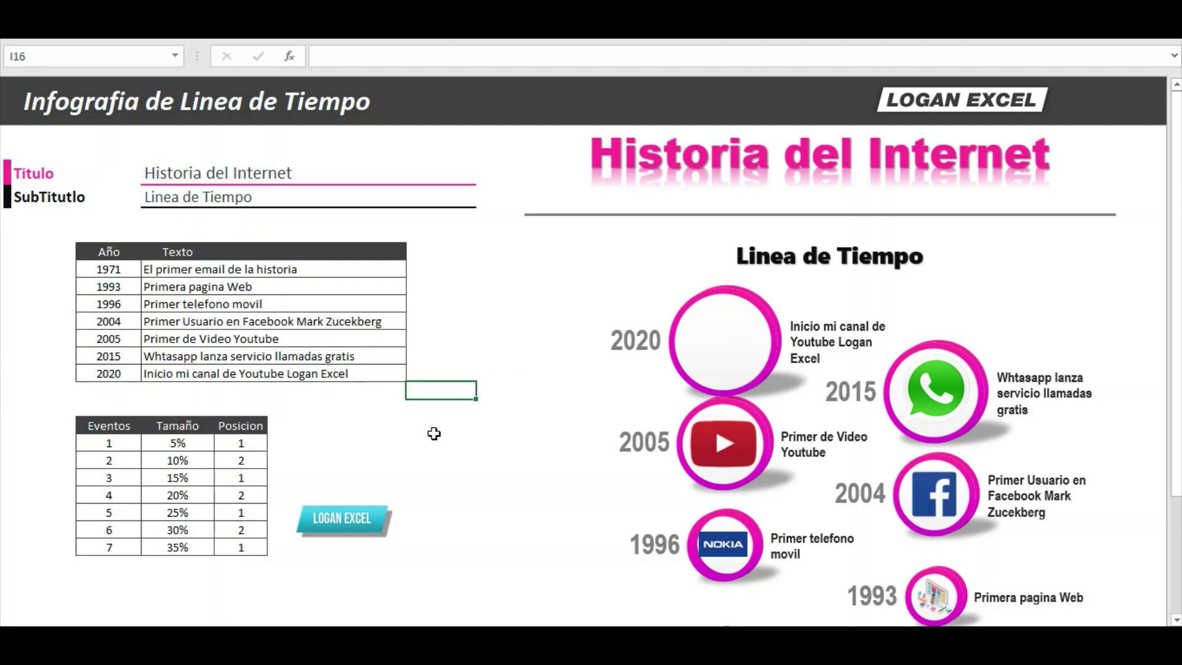
{"action": "scroll", "coordinate": [434, 434], "scroll_direction": "down", "scroll_amount": 1}
{"action": "left_click_drag", "start_coordinate": [373, 465], "coordinate": [749, 283]}
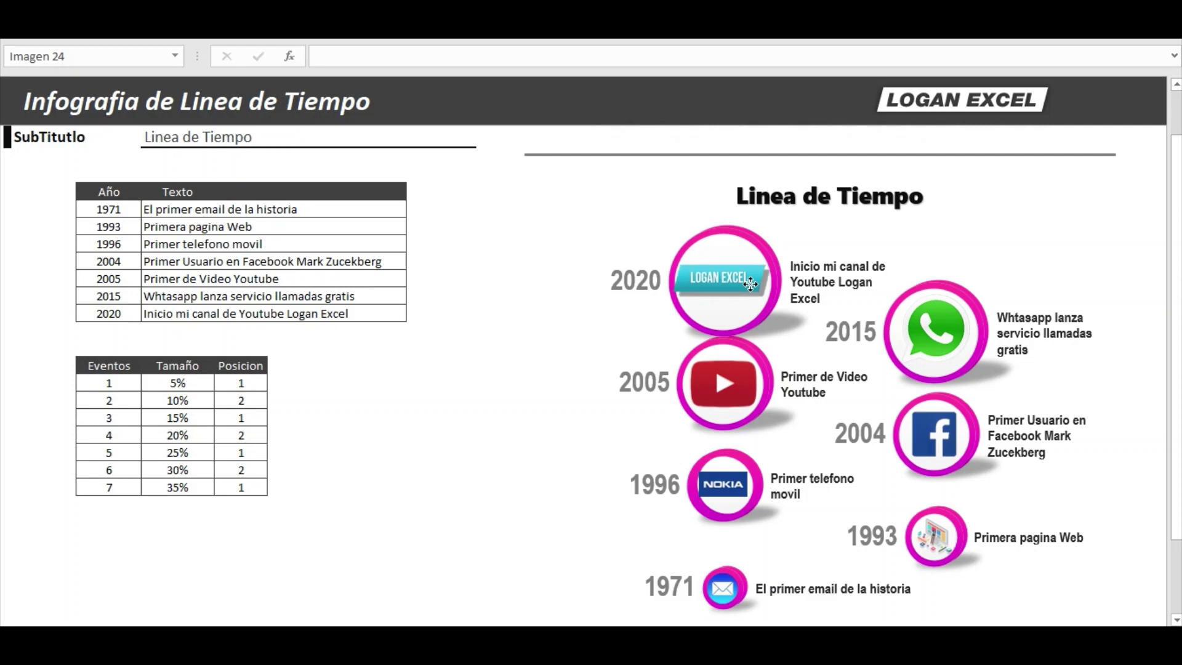
{"action": "left_click", "coordinate": [483, 333]}
{"action": "scroll", "coordinate": [415, 345], "scroll_direction": "up", "scroll_amount": 1}
{"action": "scroll", "coordinate": [414, 345], "scroll_direction": "down", "scroll_amount": 3}
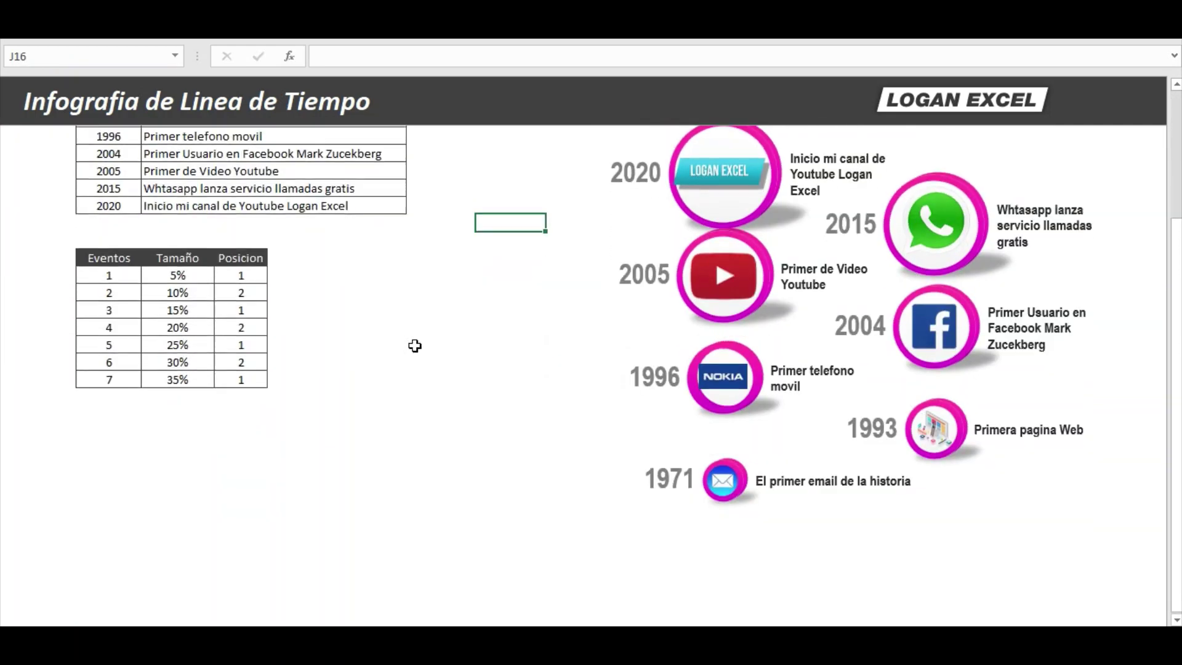
{"action": "scroll", "coordinate": [414, 345], "scroll_direction": "up", "scroll_amount": 2}
{"action": "scroll", "coordinate": [415, 345], "scroll_direction": "up", "scroll_amount": 1}
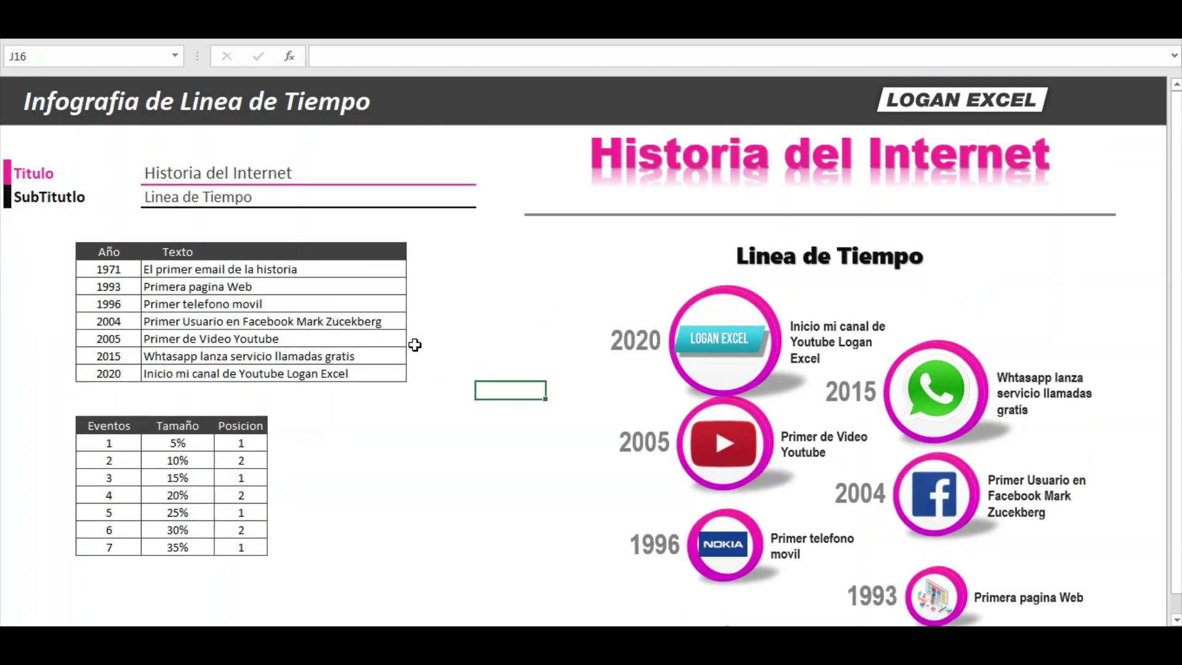
{"action": "left_click", "coordinate": [452, 301]}
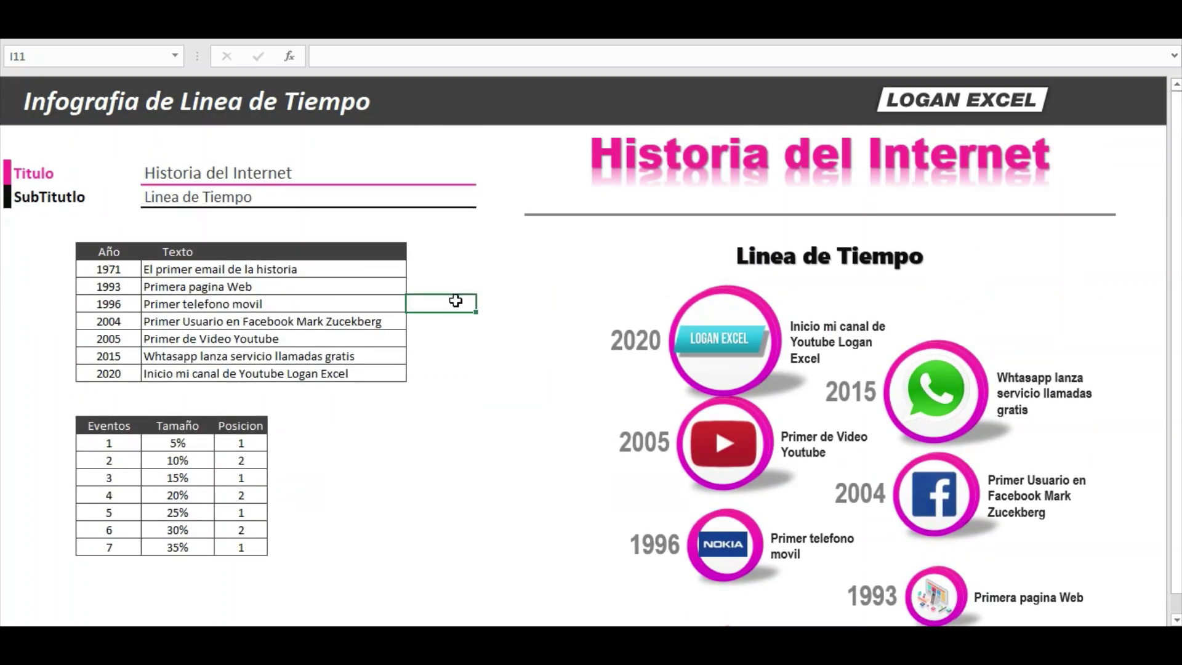
{"action": "scroll", "coordinate": [457, 311], "scroll_direction": "down", "scroll_amount": 2}
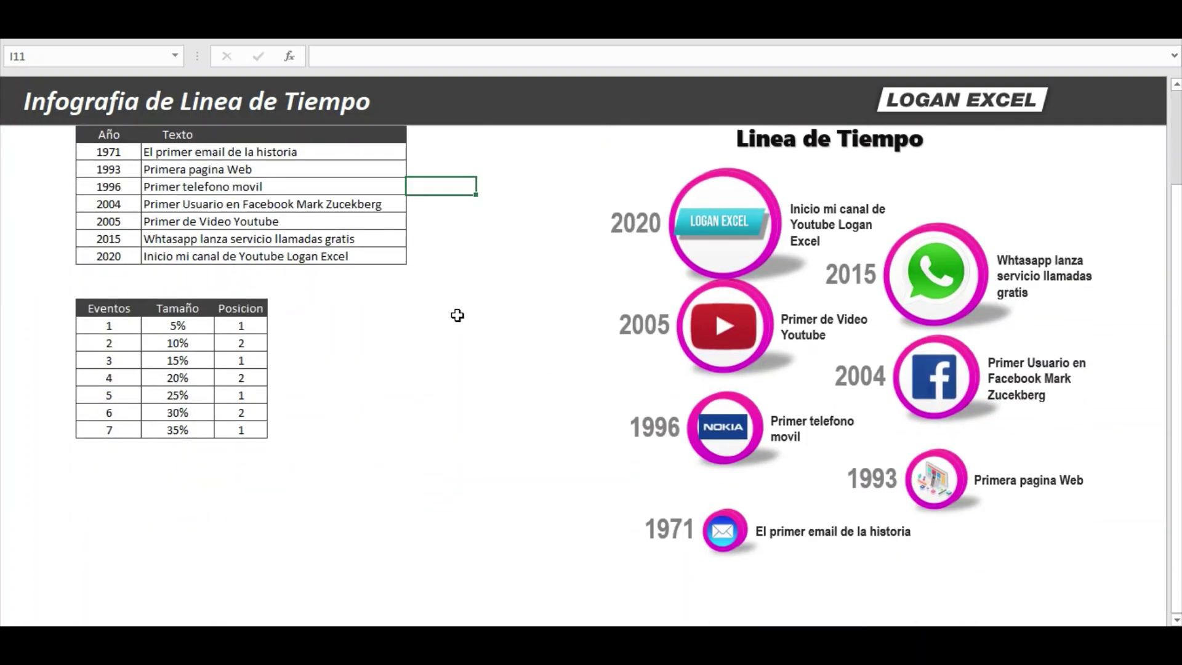
{"action": "scroll", "coordinate": [457, 315], "scroll_direction": "up", "scroll_amount": 2}
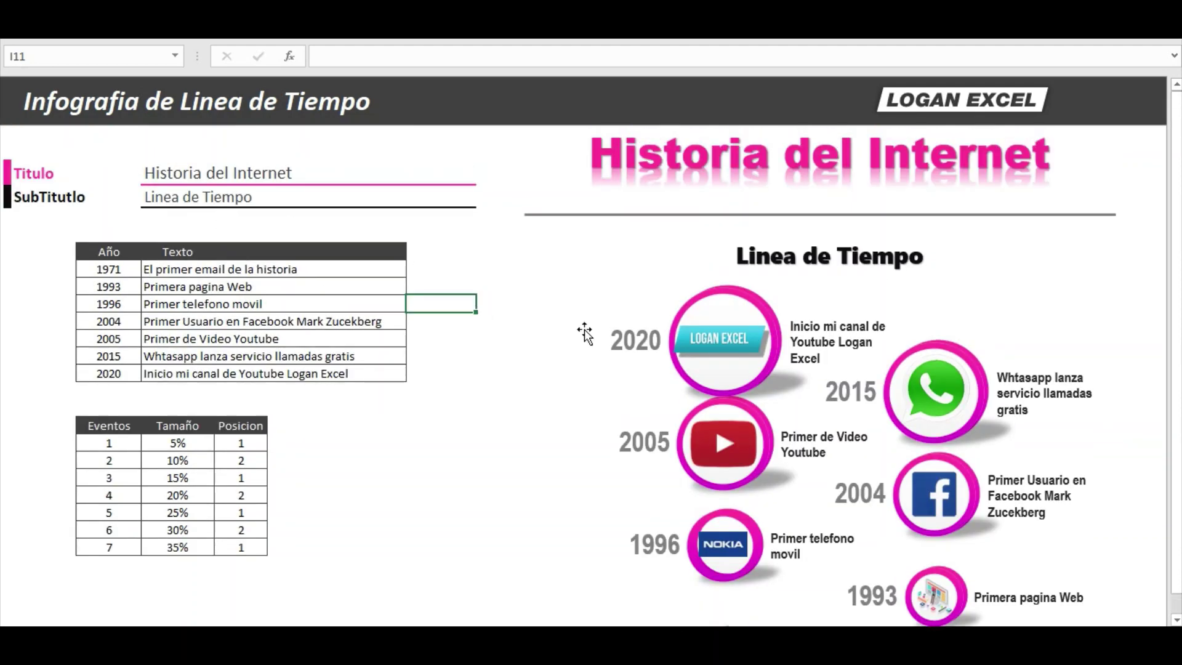
{"action": "scroll", "coordinate": [591, 334], "scroll_direction": "down", "scroll_amount": 1}
{"action": "scroll", "coordinate": [592, 334], "scroll_direction": "down", "scroll_amount": 1}
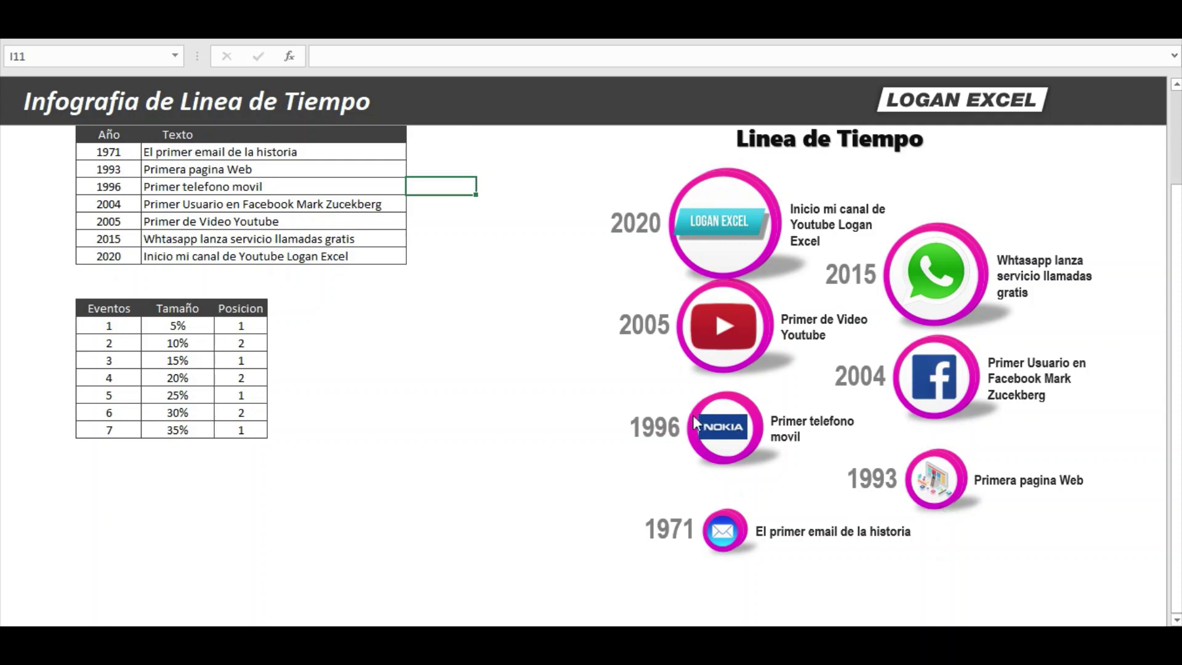
{"action": "scroll", "coordinate": [898, 318], "scroll_direction": "up", "scroll_amount": 2}
{"action": "left_click", "coordinate": [481, 266]}
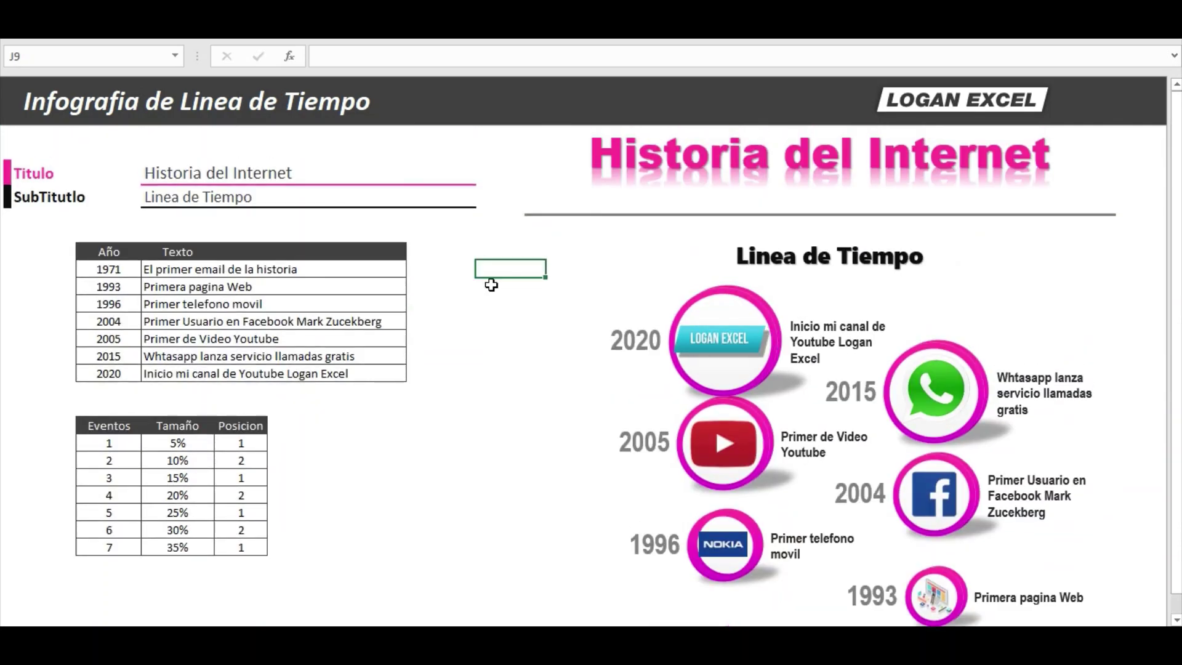
{"action": "key", "text": "Left"}
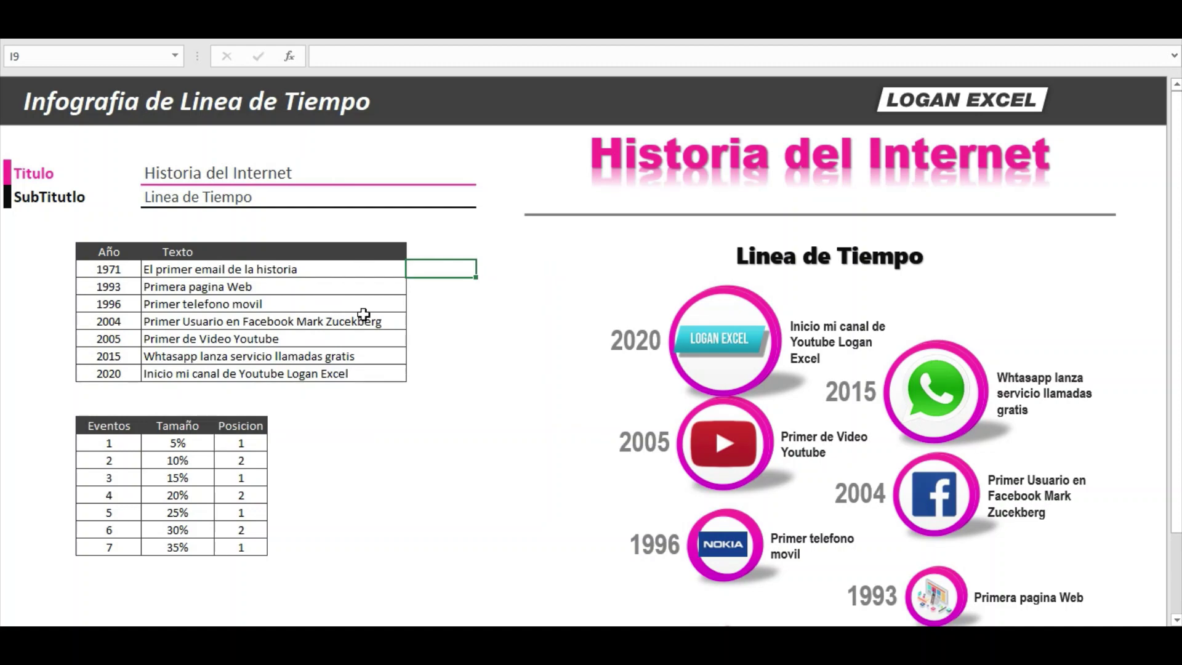
{"action": "scroll", "coordinate": [466, 383], "scroll_direction": "down", "scroll_amount": 2}
{"action": "scroll", "coordinate": [466, 384], "scroll_direction": "up", "scroll_amount": 1}
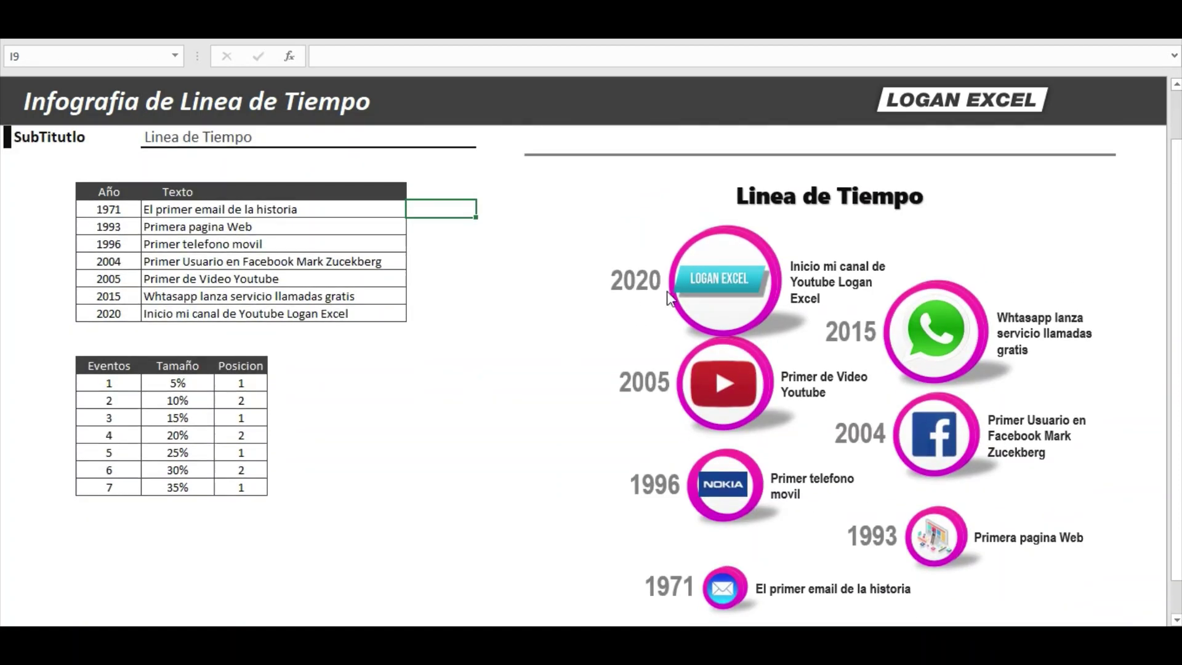
{"action": "left_click", "coordinate": [706, 275]}
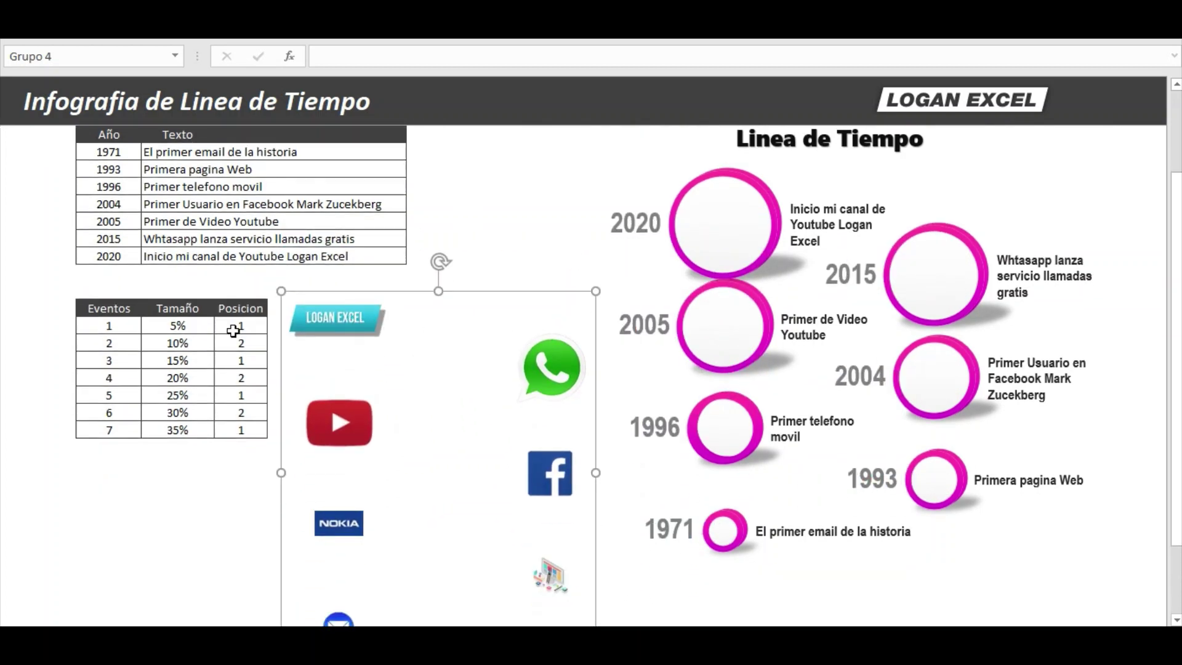
Select the whole Eventos table, starting from event 1's Posicion value.
{"action": "scroll", "coordinate": [612, 273], "scroll_direction": "up", "scroll_amount": 2}
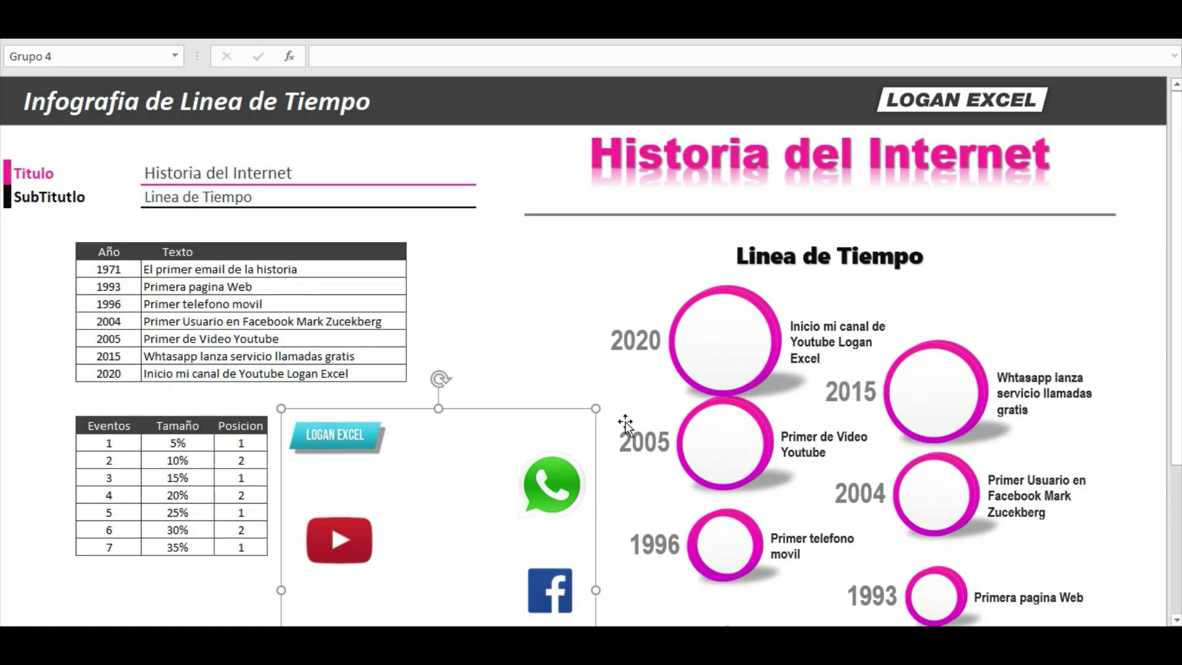
{"action": "scroll", "coordinate": [625, 423], "scroll_direction": "down", "scroll_amount": 1}
{"action": "left_click", "coordinate": [233, 384]}
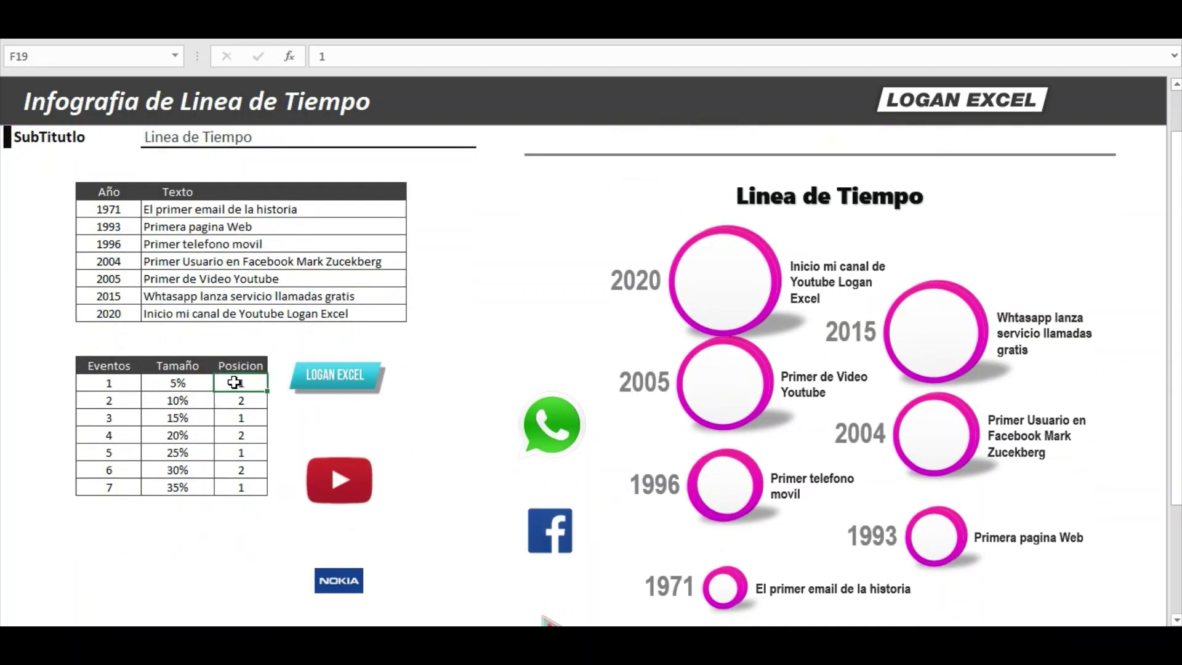
{"action": "left_click_drag", "start_coordinate": [109, 370], "coordinate": [237, 490]}
Try Posicion values 3 for event 3 and 4 for event 4.
{"action": "scroll", "coordinate": [719, 418], "scroll_direction": "down", "scroll_amount": 1}
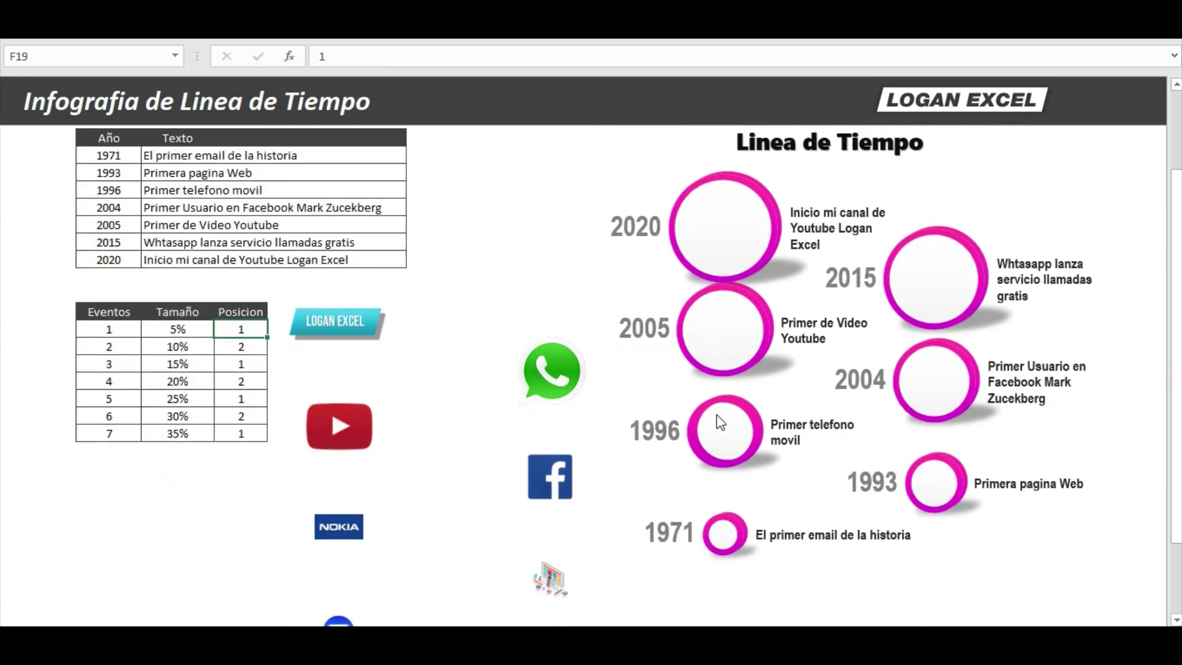
{"action": "scroll", "coordinate": [739, 493], "scroll_direction": "down", "scroll_amount": 2}
{"action": "scroll", "coordinate": [748, 505], "scroll_direction": "up", "scroll_amount": 2}
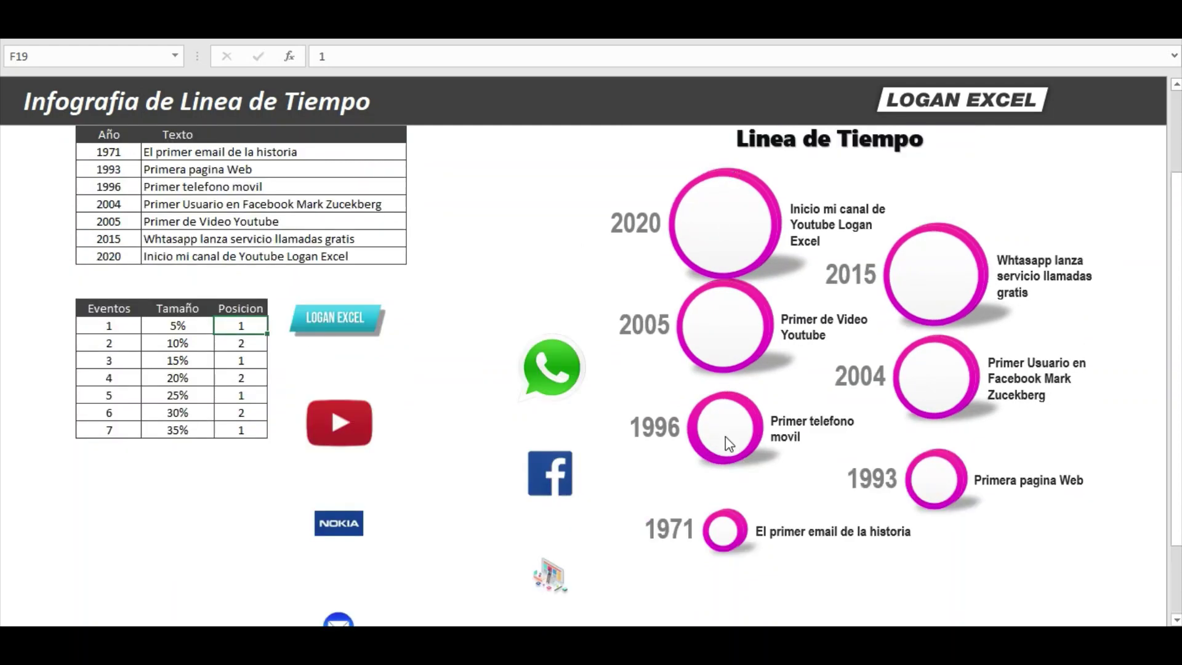
{"action": "left_click", "coordinate": [250, 342]}
{"action": "left_click", "coordinate": [253, 357]}
{"action": "scroll", "coordinate": [197, 369], "scroll_direction": "up", "scroll_amount": 1}
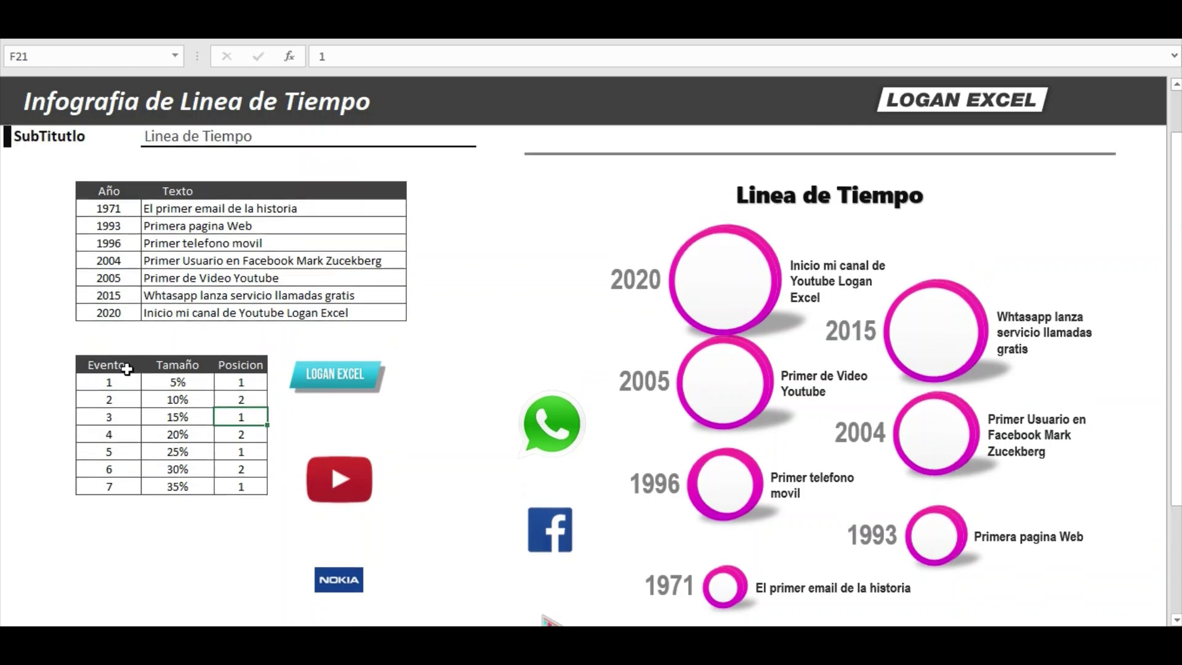
{"action": "type", "text": "3"}
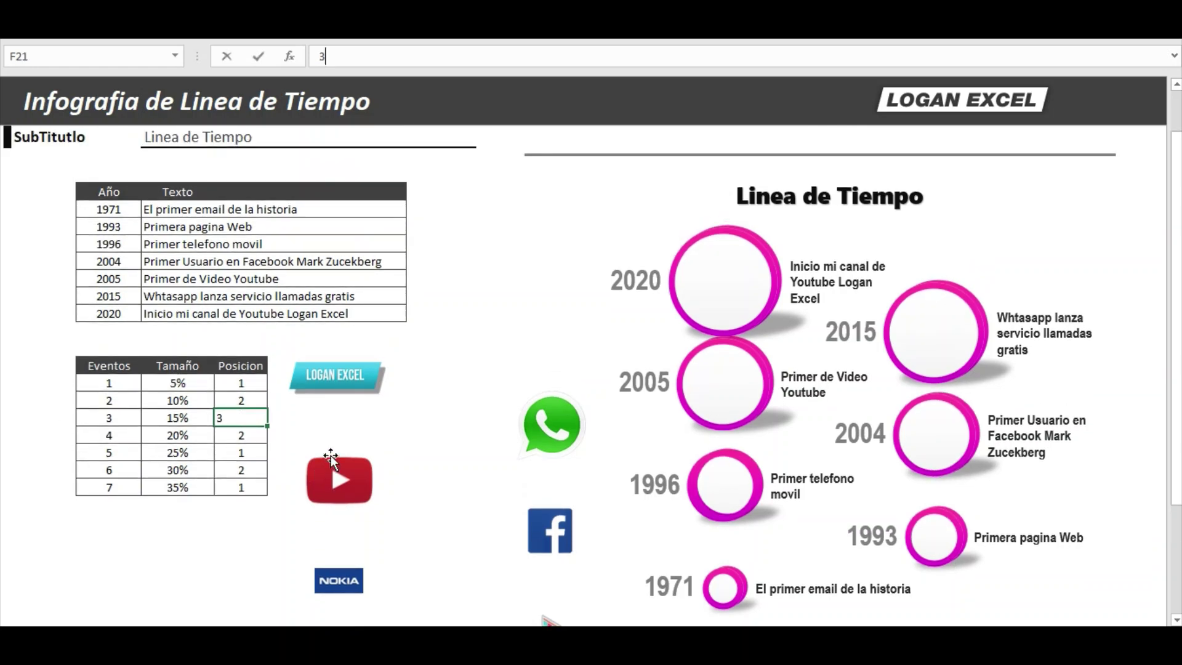
{"action": "left_click", "coordinate": [237, 554]}
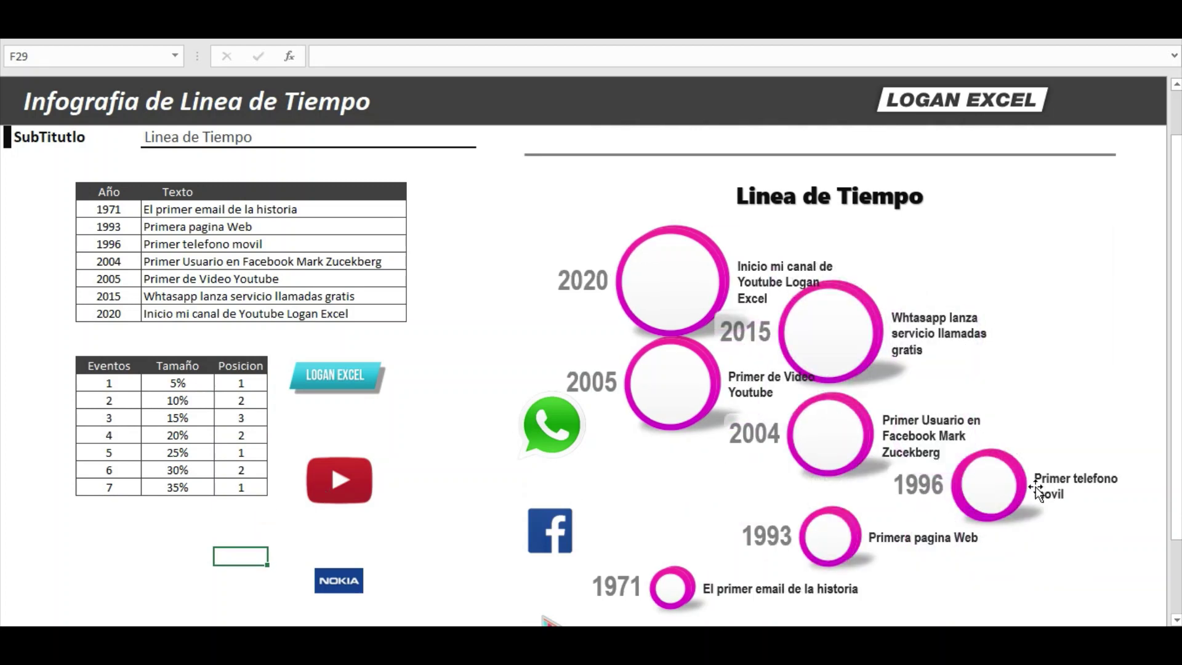
{"action": "left_click", "coordinate": [223, 437]}
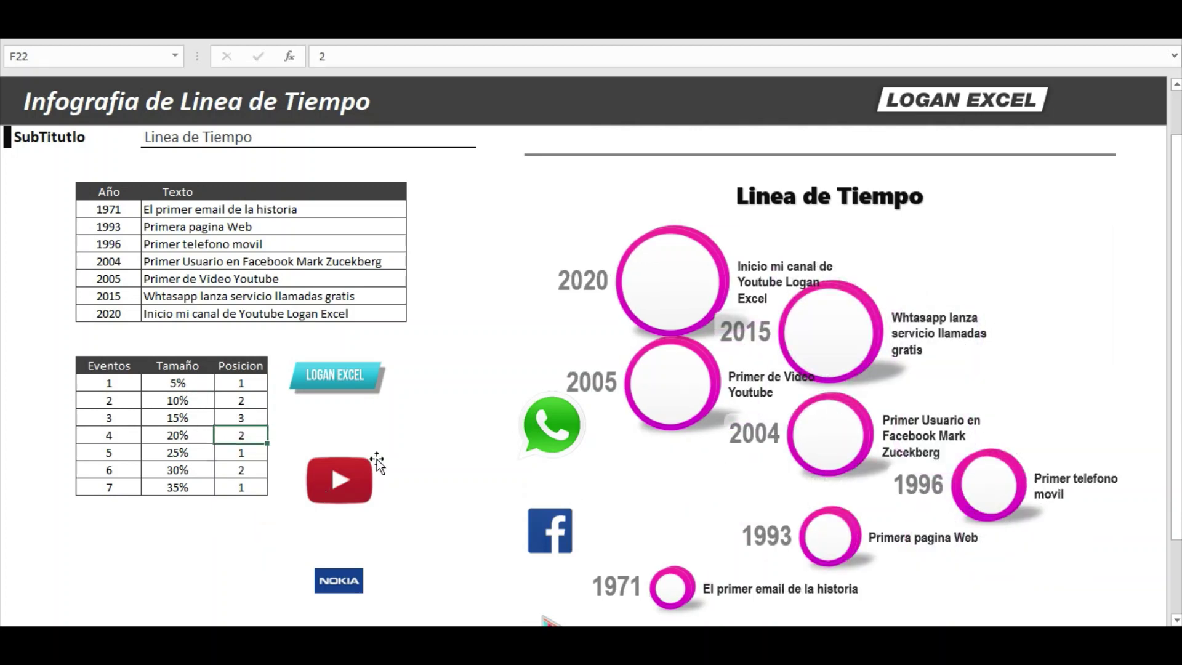
{"action": "type", "text": "4"}
{"action": "key", "text": "Return"}
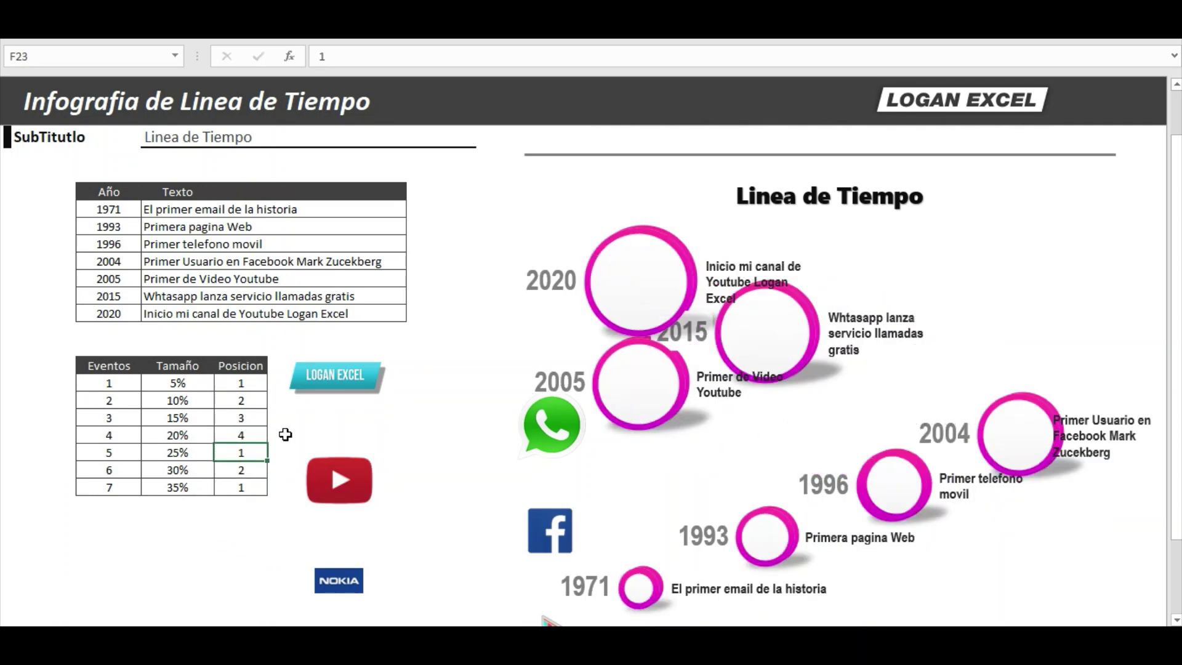
Paste the 1, 2 pattern down the Posicion column so events alternate 1 and 2.
{"action": "left_click", "coordinate": [247, 388]}
{"action": "left_click_drag", "start_coordinate": [247, 392], "coordinate": [263, 405]}
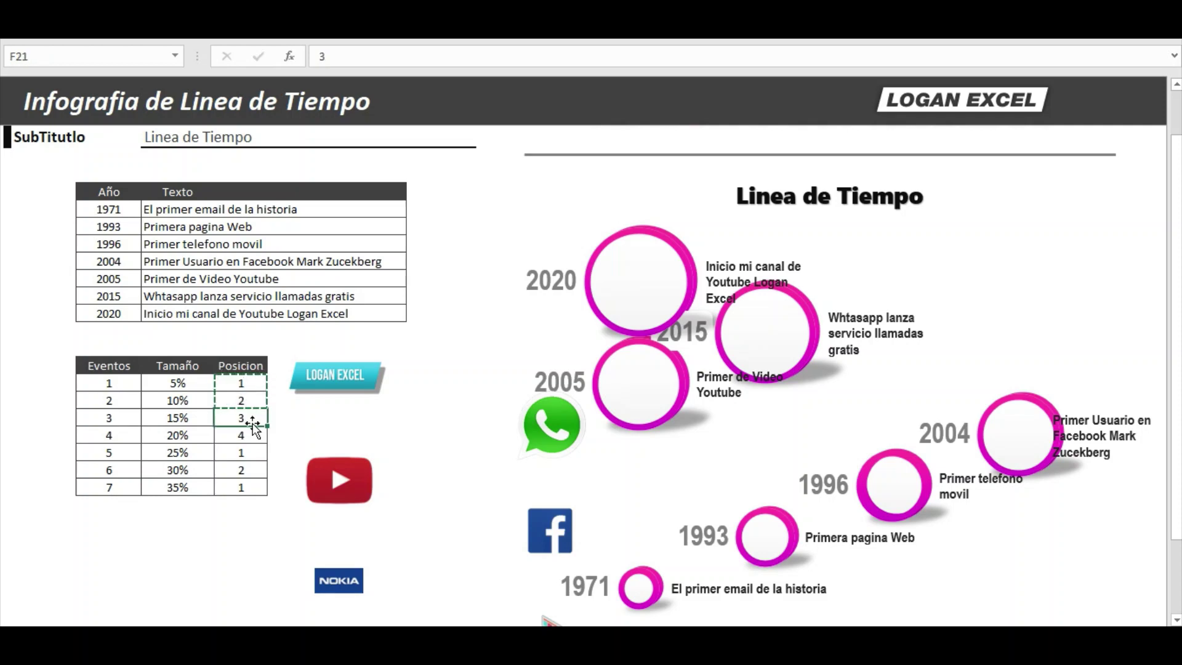
{"action": "type", "text": "1 2"}
{"action": "left_click", "coordinate": [252, 458]}
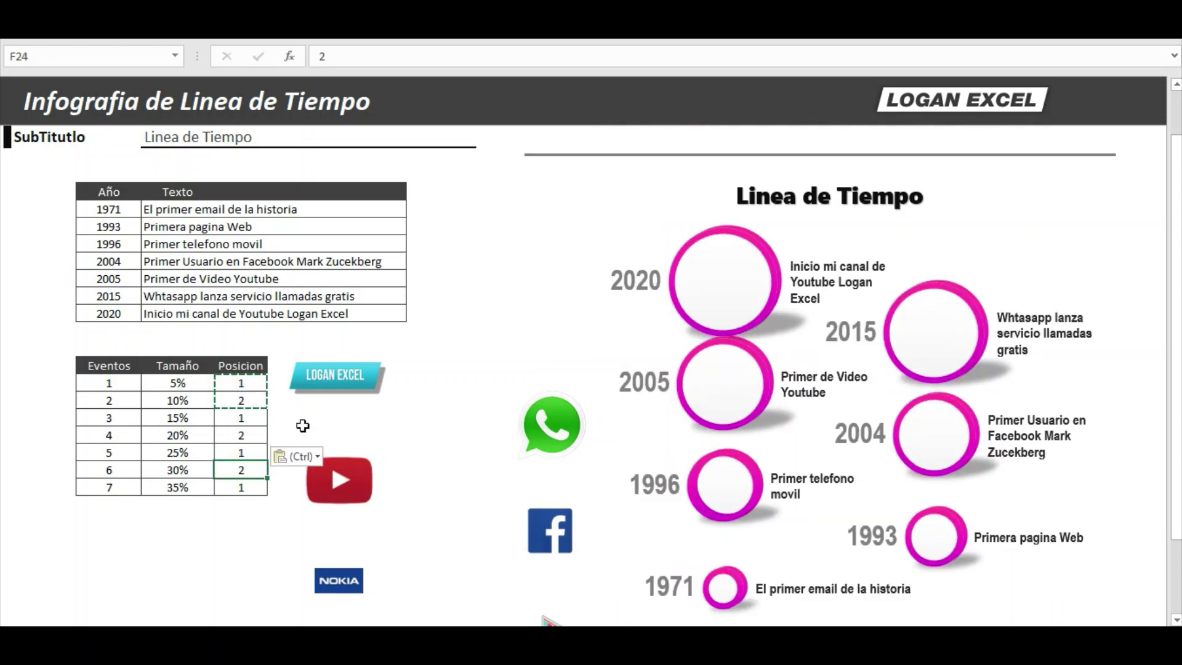
{"action": "scroll", "coordinate": [251, 459], "scroll_direction": "down", "scroll_amount": 1}
{"action": "left_click", "coordinate": [245, 430]}
{"action": "type", "text": "3"}
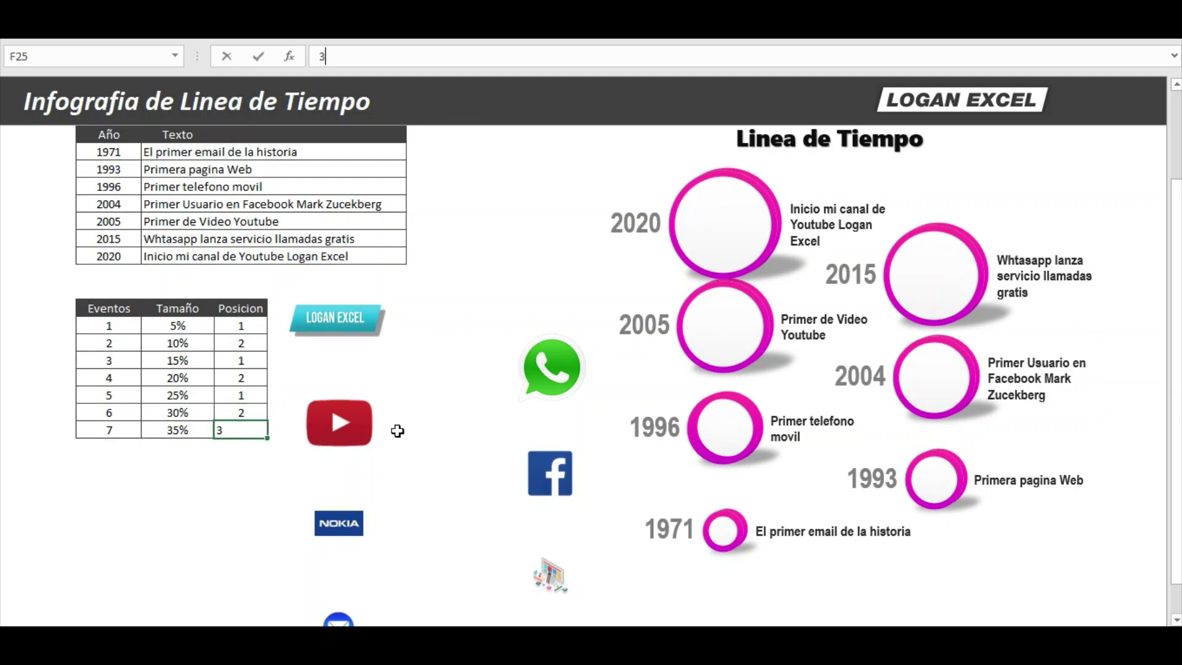
{"action": "key", "text": "Return"}
{"action": "scroll", "coordinate": [404, 424], "scroll_direction": "up", "scroll_amount": 1}
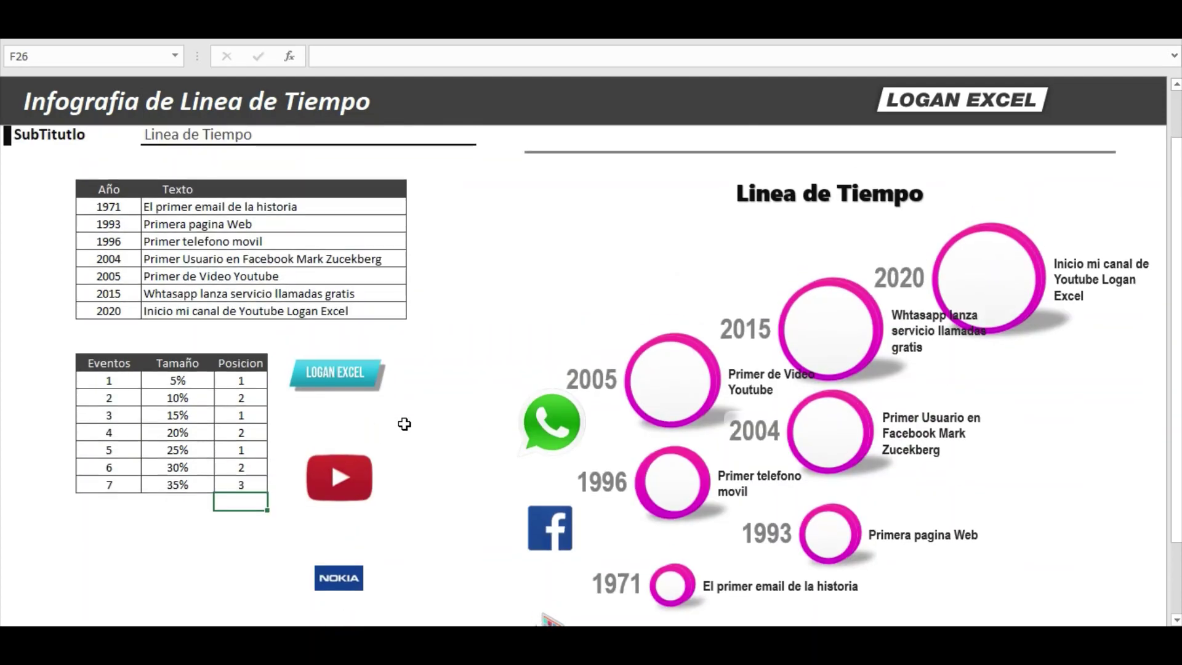
{"action": "type", "text": "1"}
{"action": "key", "text": "Return"}
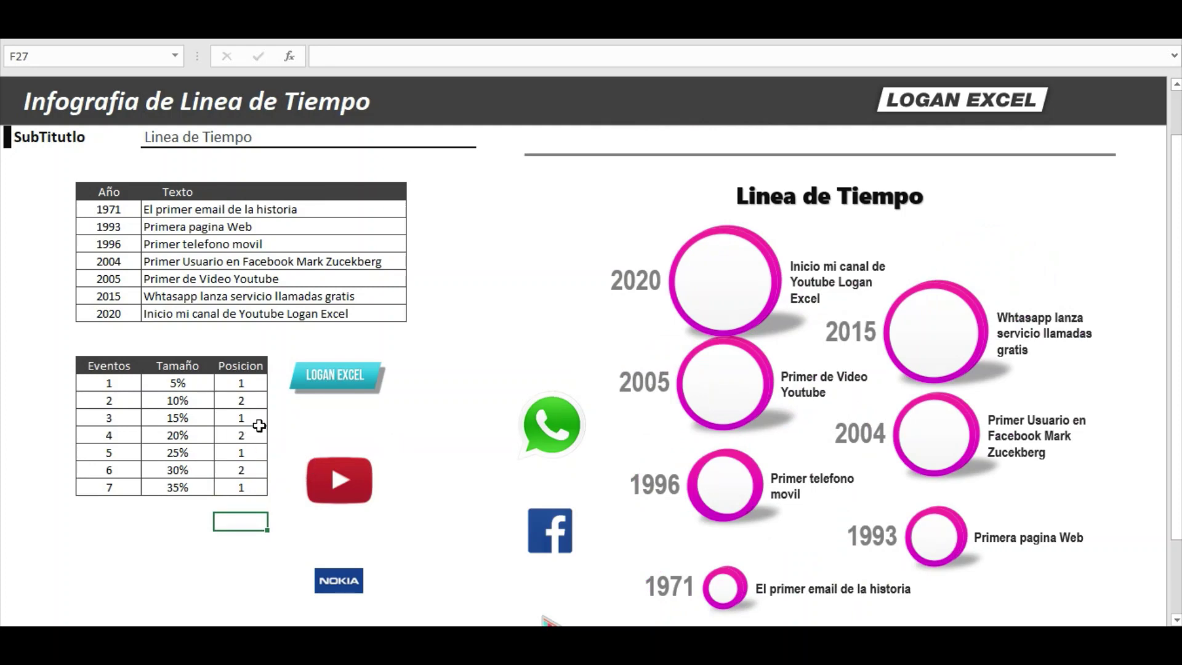
{"action": "scroll", "coordinate": [350, 392], "scroll_direction": "up", "scroll_amount": 1}
{"action": "scroll", "coordinate": [350, 392], "scroll_direction": "down", "scroll_amount": 1}
Move the grouped logos into the circles: WhatsApp in 2015, YouTube in 2005.
{"action": "left_click", "coordinate": [363, 379]}
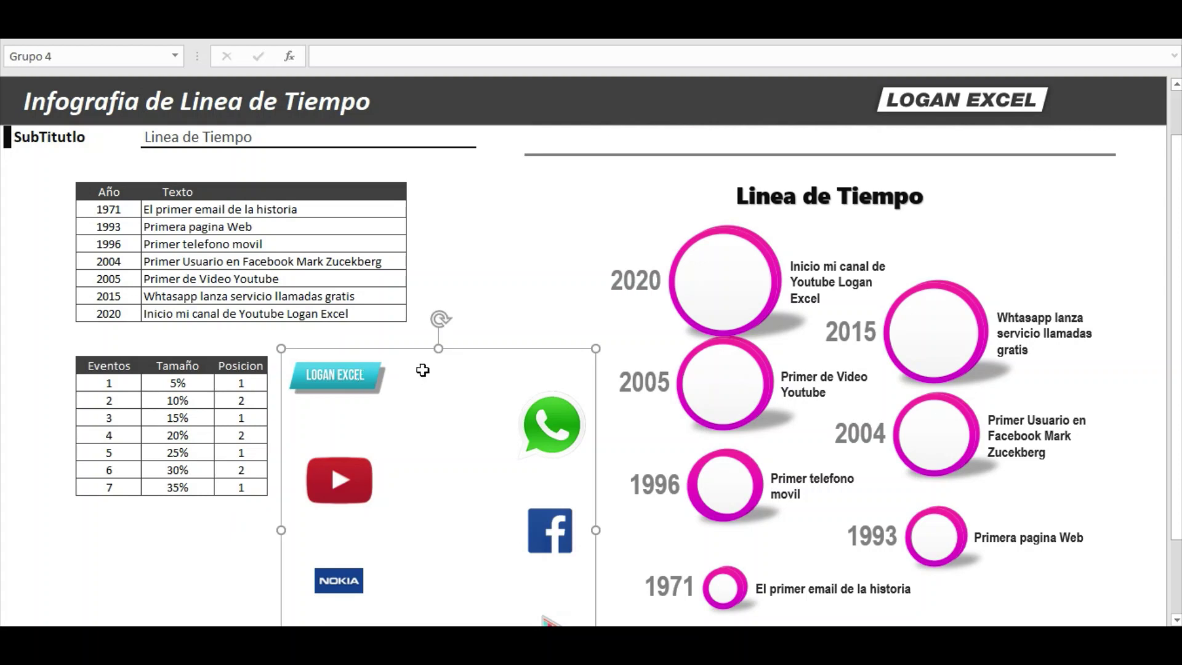
{"action": "mouse_move", "coordinate": [411, 352]}
{"action": "left_mouse_down"}
{"action": "mouse_move", "coordinate": [789, 240]}
{"action": "mouse_move", "coordinate": [796, 253]}
{"action": "left_mouse_up"}
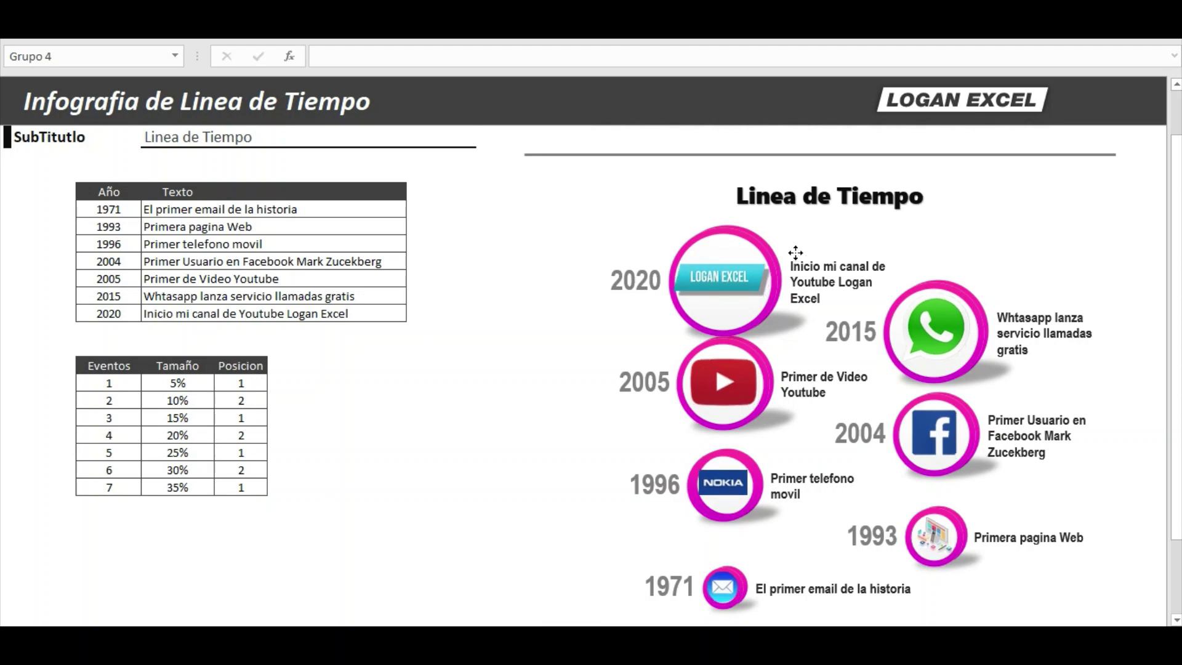
{"action": "left_click", "coordinate": [375, 381]}
{"action": "scroll", "coordinate": [373, 390], "scroll_direction": "up", "scroll_amount": 1}
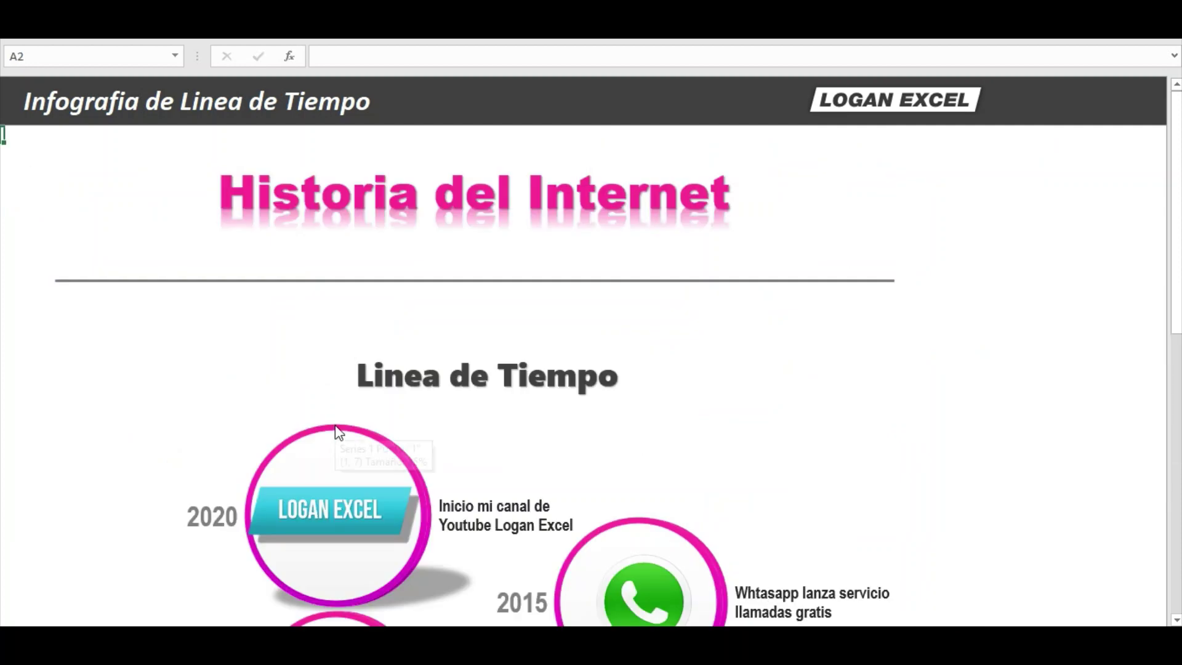
{"action": "scroll", "coordinate": [263, 422], "scroll_direction": "down", "scroll_amount": 1}
{"action": "scroll", "coordinate": [240, 419], "scroll_direction": "down", "scroll_amount": 1}
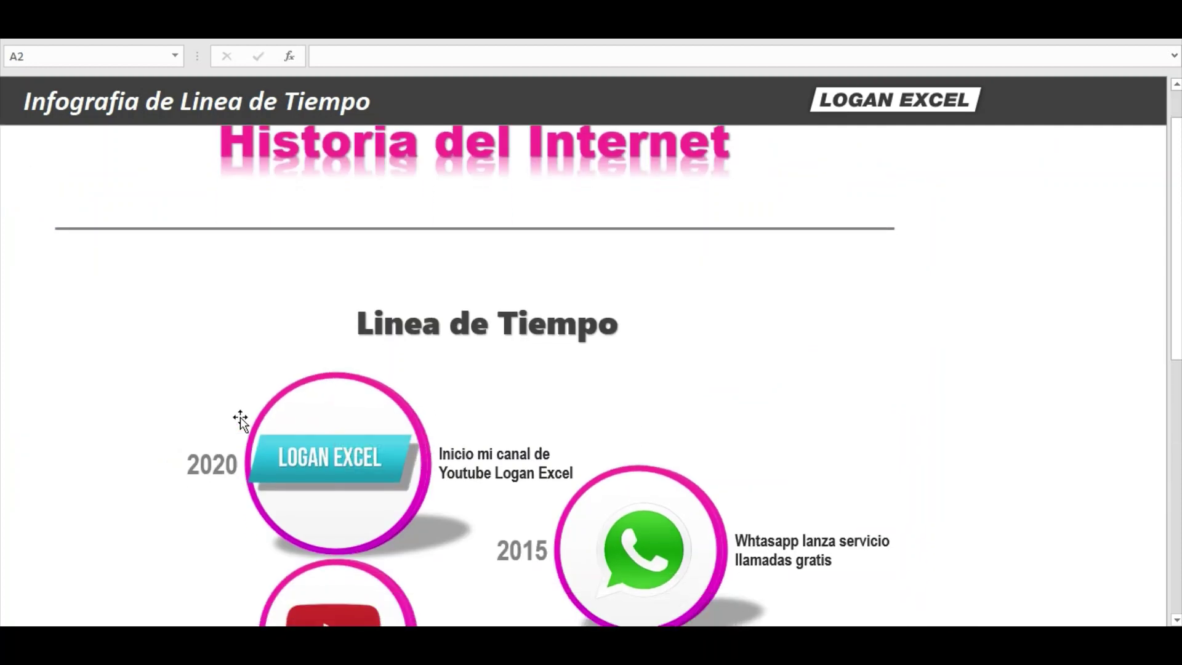
{"action": "scroll", "coordinate": [240, 421], "scroll_direction": "up", "scroll_amount": 1}
{"action": "scroll", "coordinate": [240, 394], "scroll_direction": "up", "scroll_amount": 2}
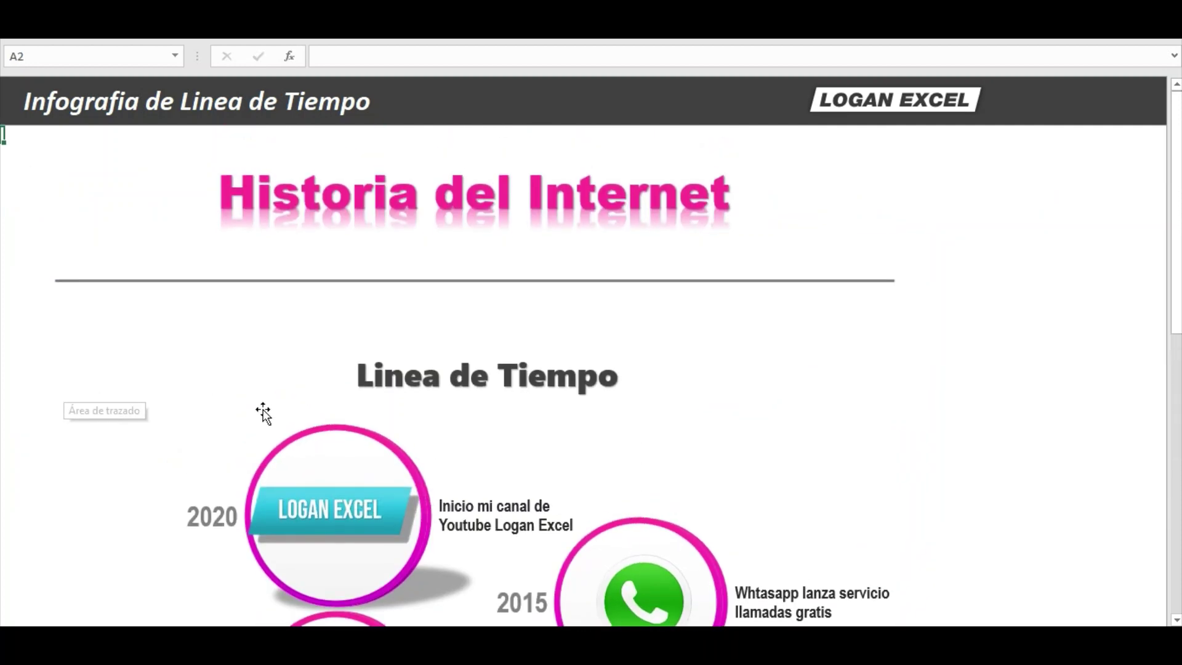
{"action": "scroll", "coordinate": [117, 397], "scroll_direction": "down", "scroll_amount": 3}
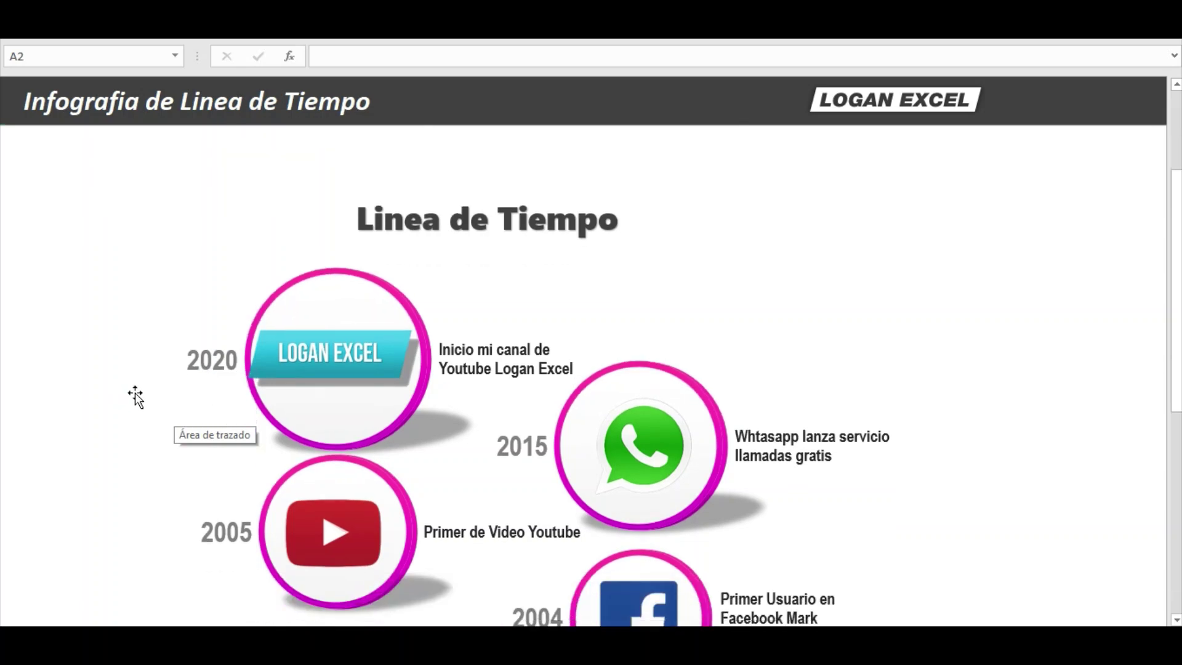
{"action": "scroll", "coordinate": [135, 392], "scroll_direction": "down", "scroll_amount": 2}
{"action": "scroll", "coordinate": [146, 394], "scroll_direction": "down", "scroll_amount": 3}
{"action": "scroll", "coordinate": [146, 395], "scroll_direction": "down", "scroll_amount": 1}
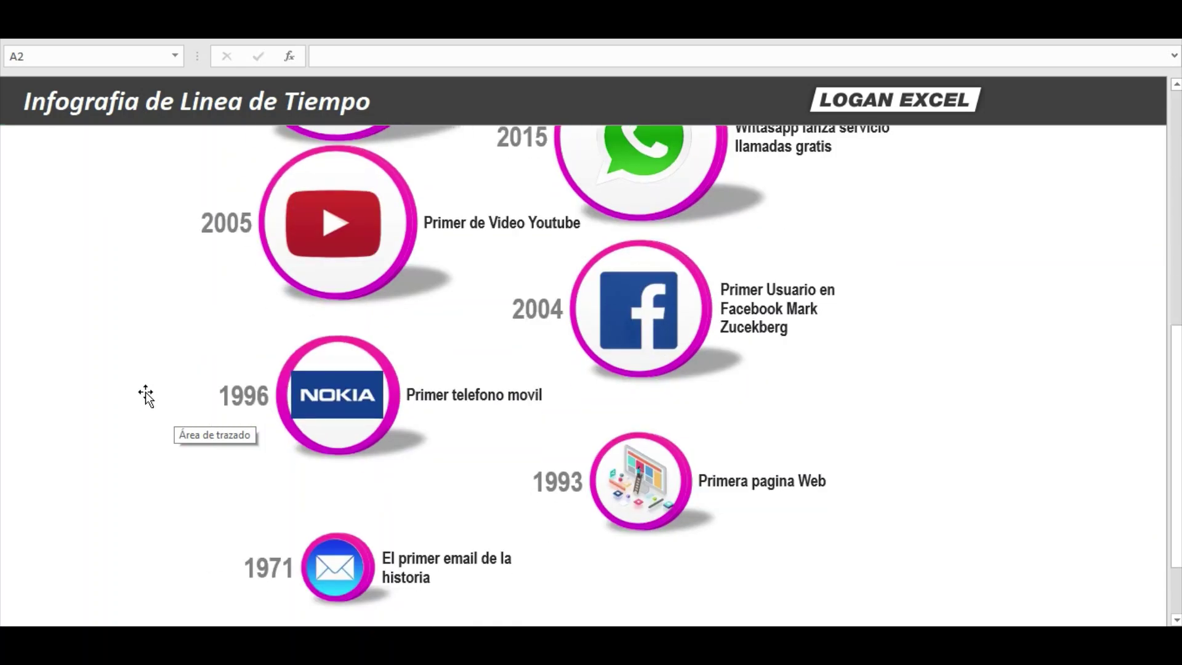
{"action": "scroll", "coordinate": [146, 395], "scroll_direction": "down", "scroll_amount": 1}
{"action": "scroll", "coordinate": [146, 395], "scroll_direction": "up", "scroll_amount": 1}
{"action": "scroll", "coordinate": [146, 395], "scroll_direction": "up", "scroll_amount": 1}
{"action": "scroll", "coordinate": [146, 394], "scroll_direction": "up", "scroll_amount": 2}
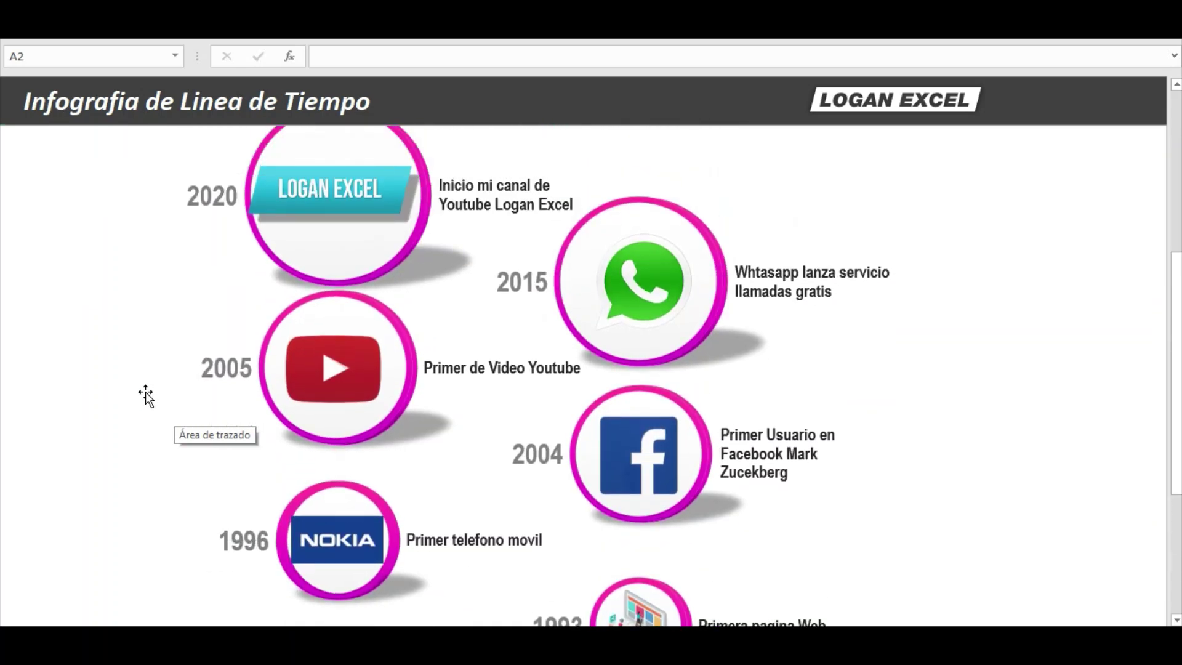
{"action": "scroll", "coordinate": [146, 394], "scroll_direction": "up", "scroll_amount": 2}
{"action": "scroll", "coordinate": [145, 394], "scroll_direction": "up", "scroll_amount": 2}
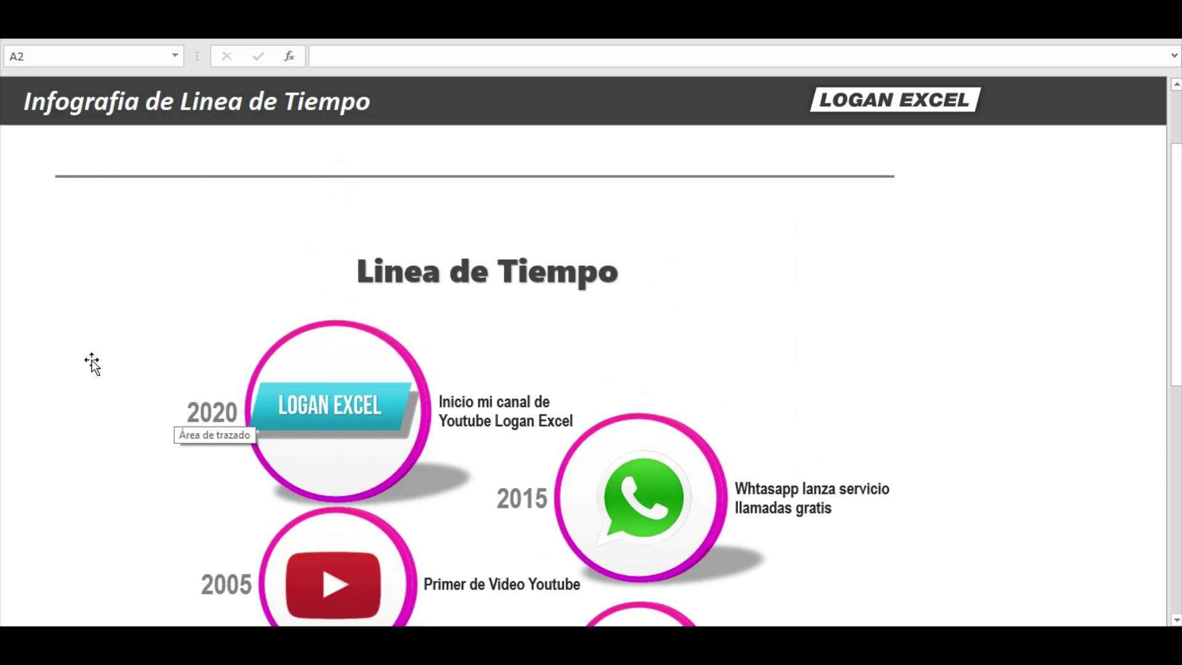
{"action": "scroll", "coordinate": [92, 364], "scroll_direction": "up", "scroll_amount": 2}
{"action": "scroll", "coordinate": [93, 363], "scroll_direction": "down", "scroll_amount": 1}
{"action": "scroll", "coordinate": [92, 363], "scroll_direction": "down", "scroll_amount": 1}
{"action": "scroll", "coordinate": [92, 363], "scroll_direction": "down", "scroll_amount": 1}
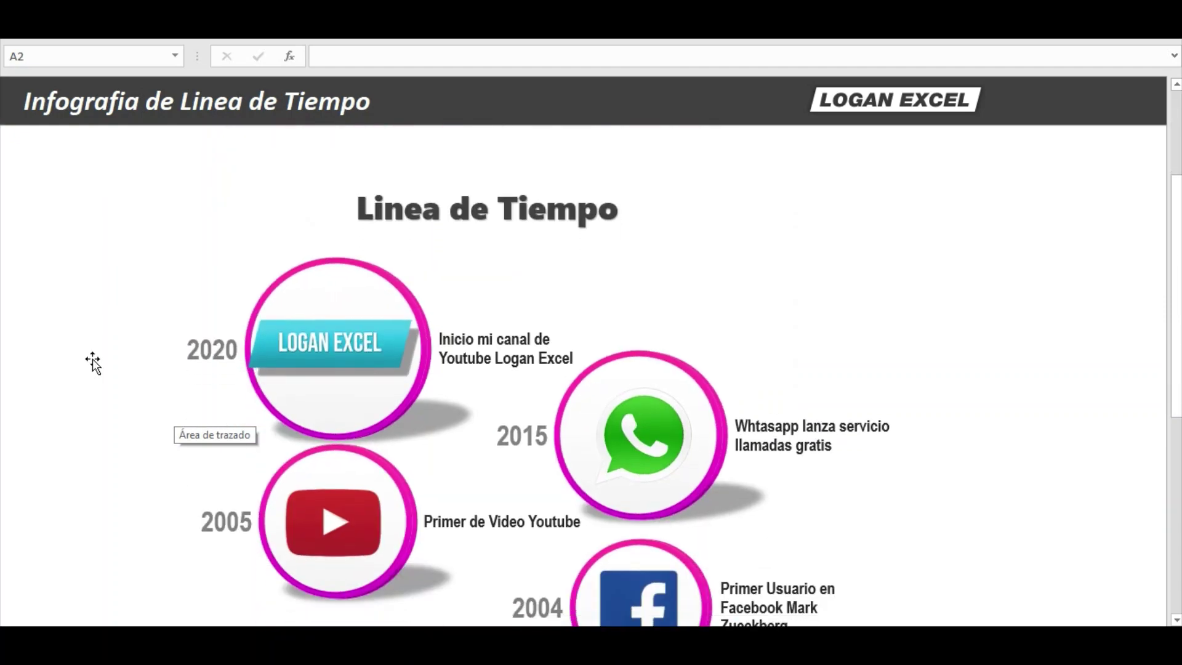
{"action": "scroll", "coordinate": [93, 364], "scroll_direction": "down", "scroll_amount": 1}
{"action": "scroll", "coordinate": [93, 363], "scroll_direction": "down", "scroll_amount": 1}
{"action": "scroll", "coordinate": [92, 360], "scroll_direction": "down", "scroll_amount": 1}
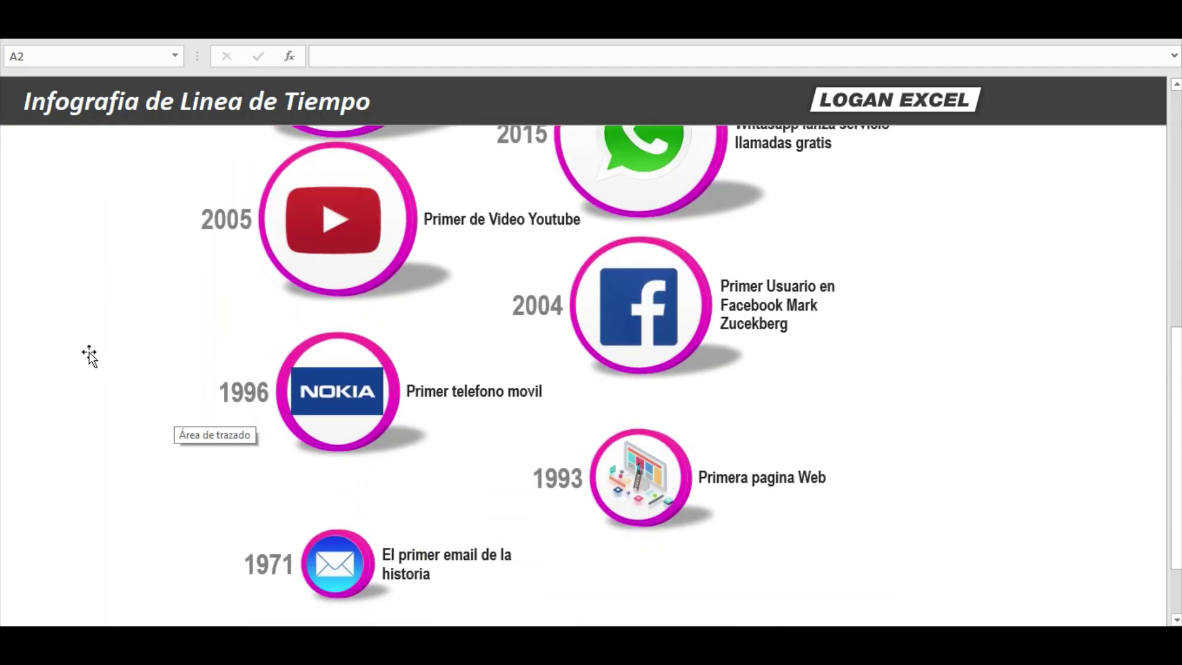
{"action": "scroll", "coordinate": [89, 356], "scroll_direction": "down", "scroll_amount": 1}
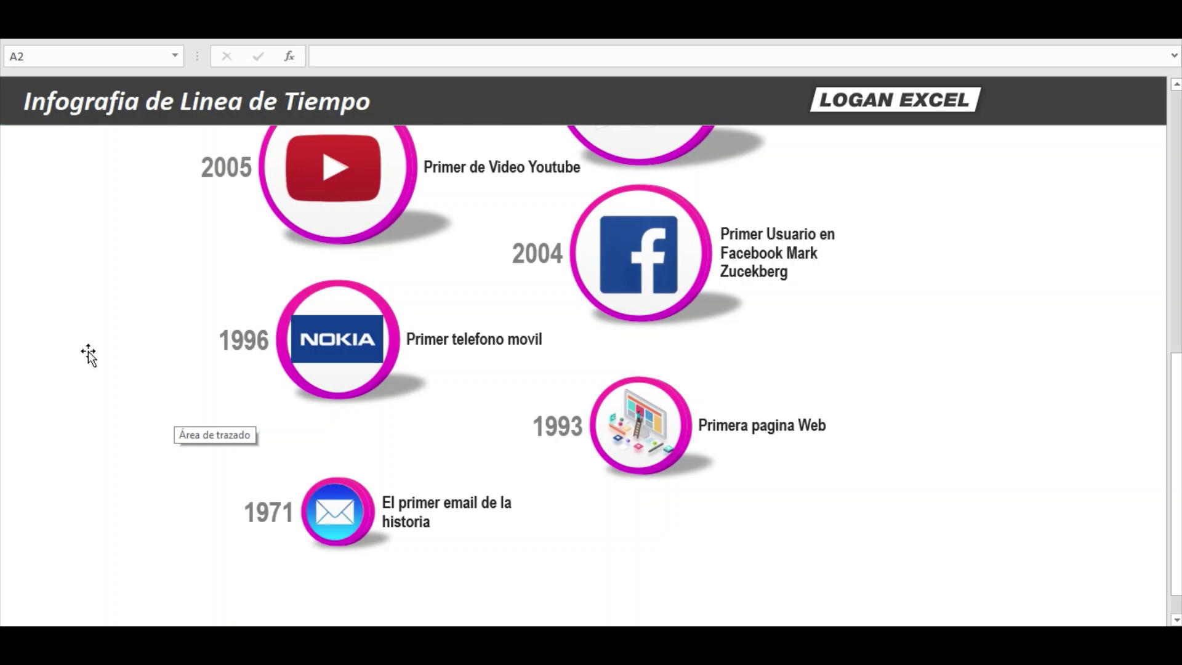
{"action": "scroll", "coordinate": [87, 352], "scroll_direction": "up", "scroll_amount": 4}
{"action": "scroll", "coordinate": [86, 351], "scroll_direction": "up", "scroll_amount": 6}
{"action": "scroll", "coordinate": [85, 350], "scroll_direction": "down", "scroll_amount": 2}
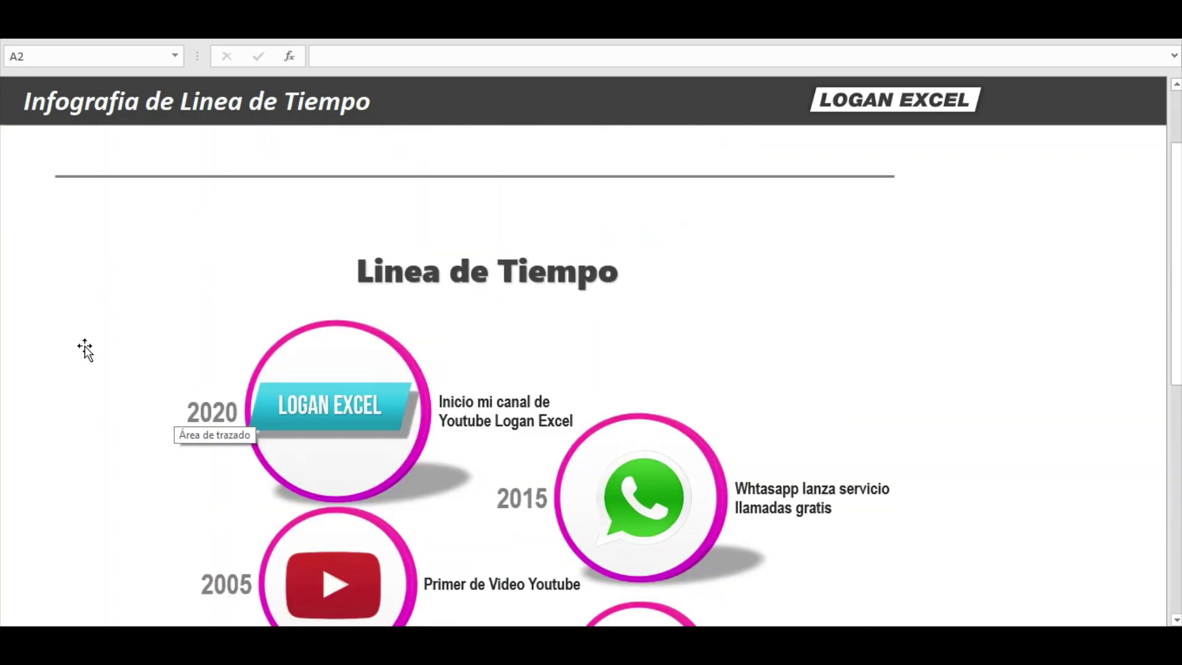
{"action": "scroll", "coordinate": [85, 345], "scroll_direction": "down", "scroll_amount": 2}
{"action": "scroll", "coordinate": [87, 337], "scroll_direction": "up", "scroll_amount": 2}
{"action": "scroll", "coordinate": [87, 335], "scroll_direction": "up", "scroll_amount": 2}
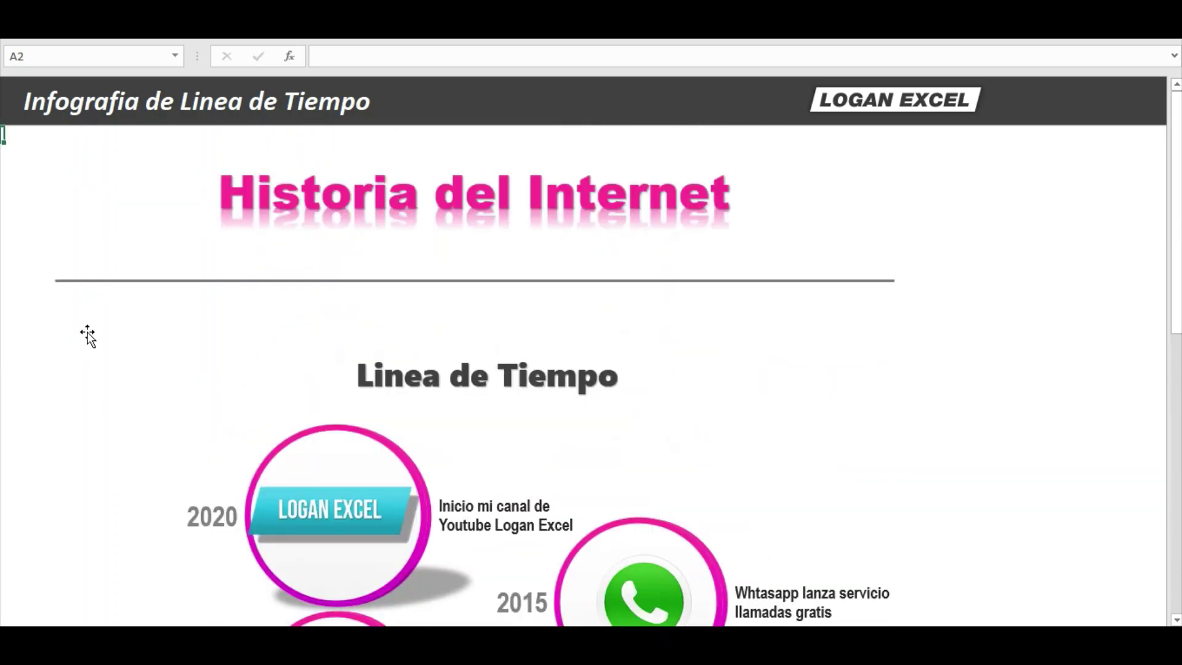
{"action": "scroll", "coordinate": [88, 333], "scroll_direction": "up", "scroll_amount": 2}
{"action": "scroll", "coordinate": [88, 329], "scroll_direction": "up", "scroll_amount": 2}
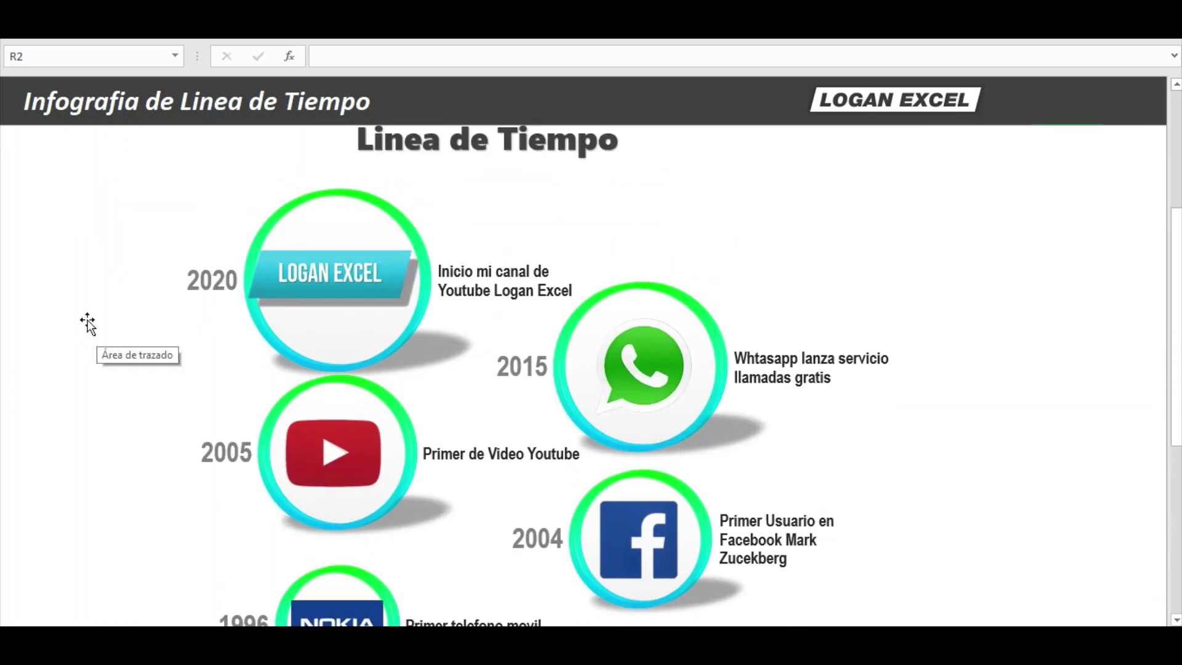
{"action": "scroll", "coordinate": [88, 325], "scroll_direction": "up", "scroll_amount": 5}
{"action": "scroll", "coordinate": [51, 351], "scroll_direction": "down", "scroll_amount": 1}
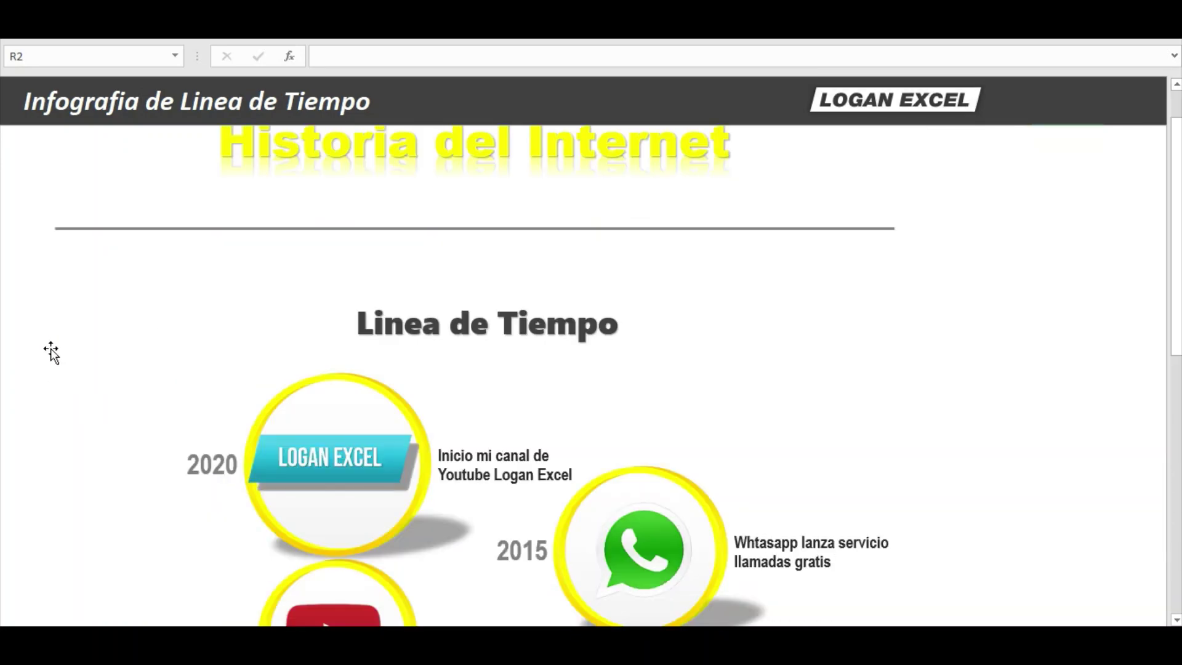
{"action": "scroll", "coordinate": [168, 332], "scroll_direction": "down", "scroll_amount": 1}
{"action": "scroll", "coordinate": [167, 333], "scroll_direction": "down", "scroll_amount": 2}
{"action": "scroll", "coordinate": [166, 333], "scroll_direction": "down", "scroll_amount": 4}
{"action": "scroll", "coordinate": [164, 333], "scroll_direction": "down", "scroll_amount": 2}
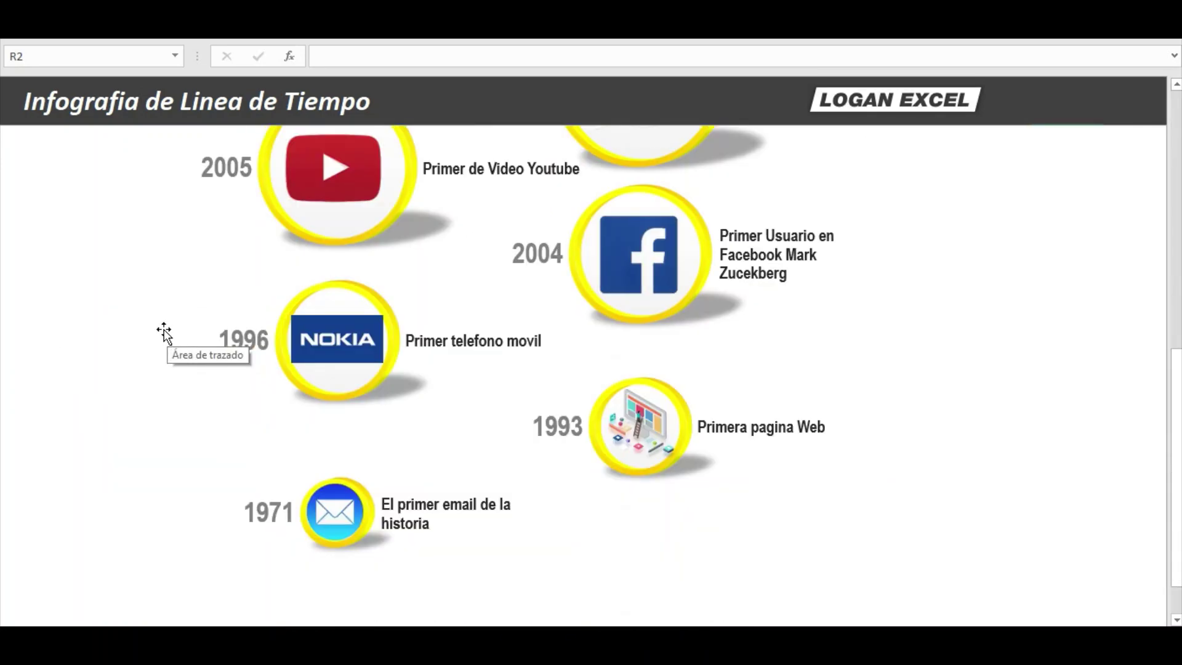
{"action": "scroll", "coordinate": [163, 333], "scroll_direction": "up", "scroll_amount": 9}
{"action": "scroll", "coordinate": [127, 335], "scroll_direction": "up", "scroll_amount": 1}
{"action": "scroll", "coordinate": [146, 351], "scroll_direction": "down", "scroll_amount": 2}
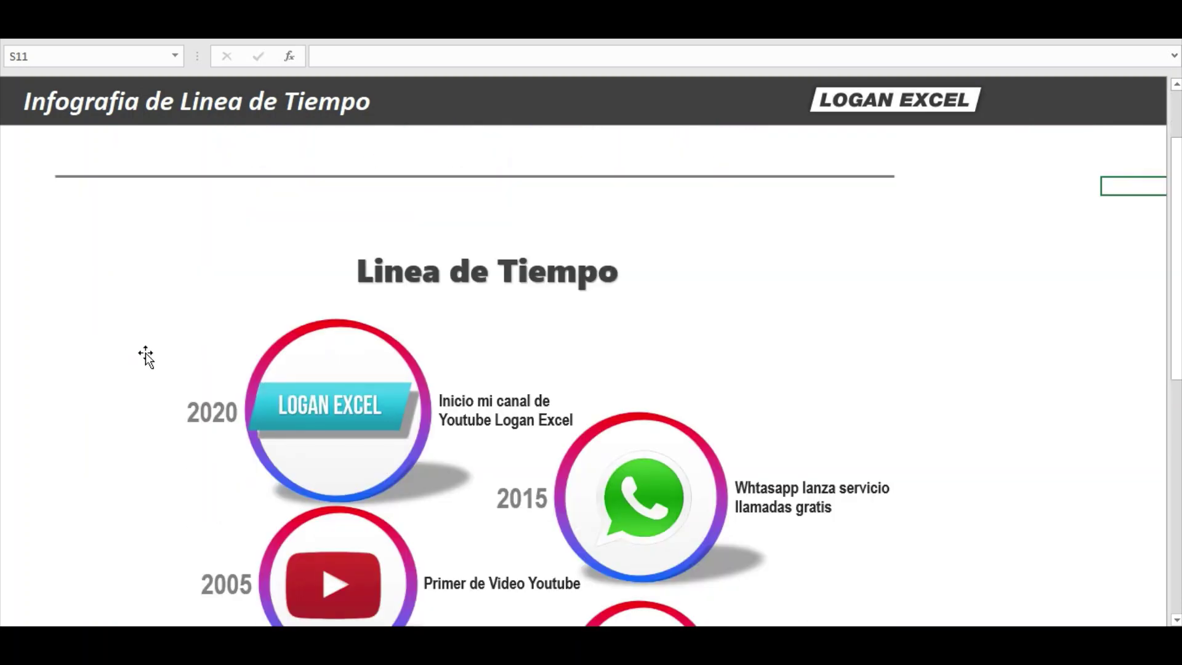
{"action": "scroll", "coordinate": [165, 348], "scroll_direction": "down", "scroll_amount": 1}
{"action": "scroll", "coordinate": [165, 348], "scroll_direction": "down", "scroll_amount": 1}
{"action": "scroll", "coordinate": [165, 347], "scroll_direction": "down", "scroll_amount": 2}
{"action": "scroll", "coordinate": [165, 348], "scroll_direction": "up", "scroll_amount": 1}
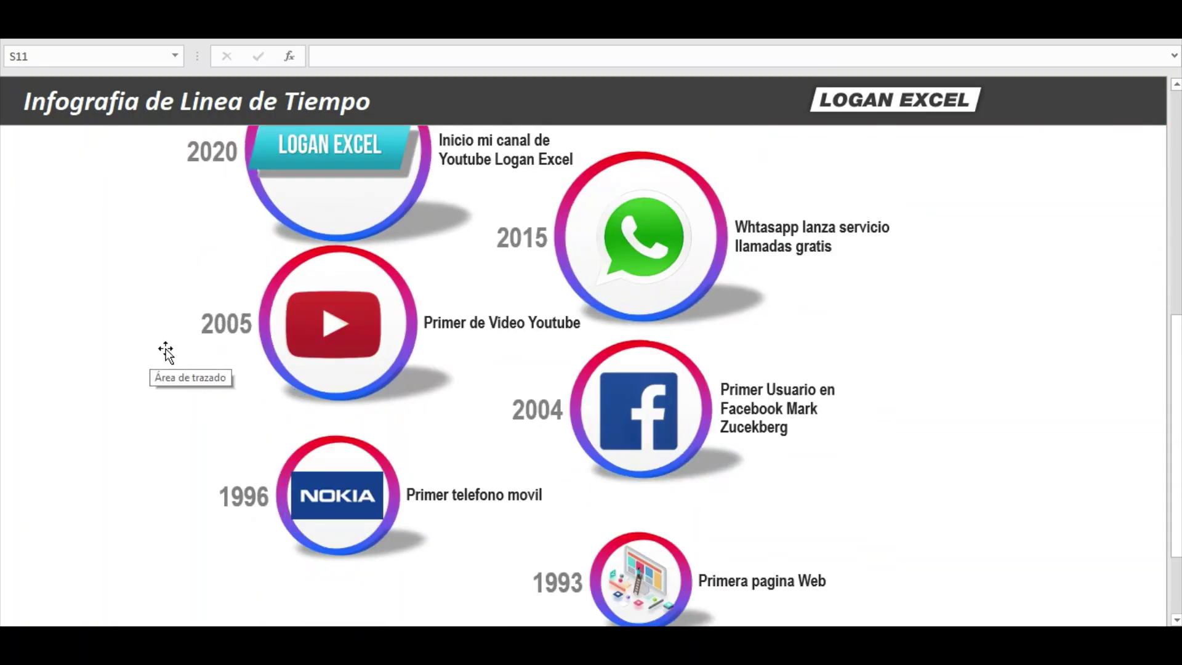
{"action": "scroll", "coordinate": [167, 353], "scroll_direction": "up", "scroll_amount": 3}
{"action": "scroll", "coordinate": [167, 352], "scroll_direction": "up", "scroll_amount": 1}
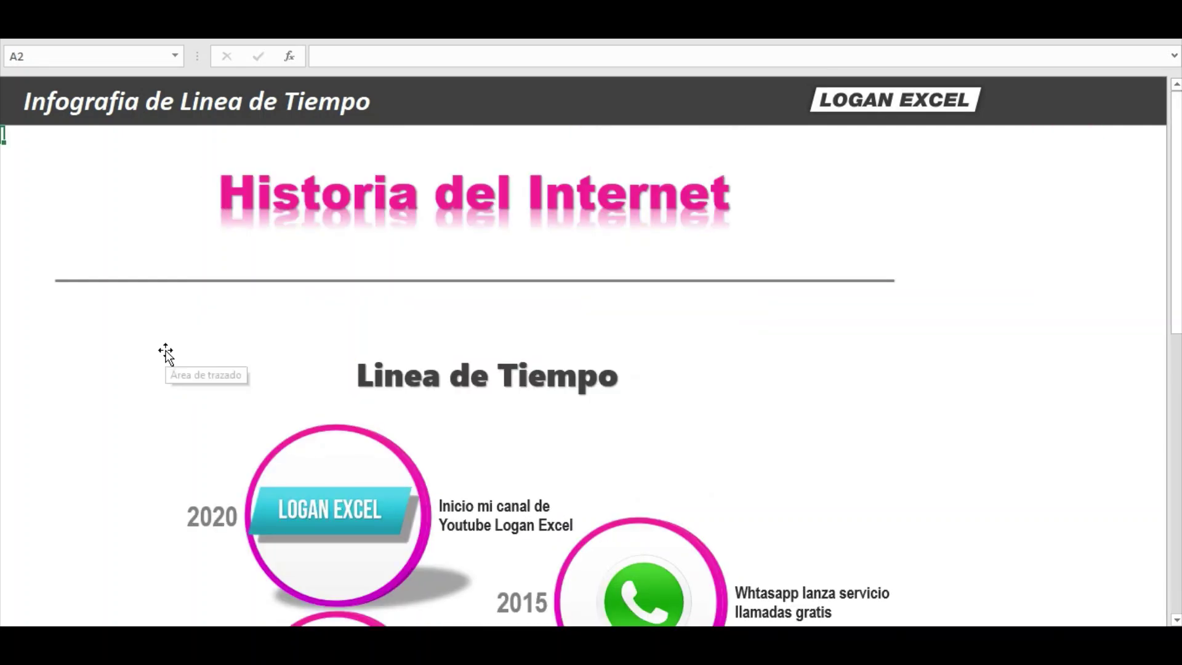
{"action": "scroll", "coordinate": [165, 352], "scroll_direction": "down", "scroll_amount": 2}
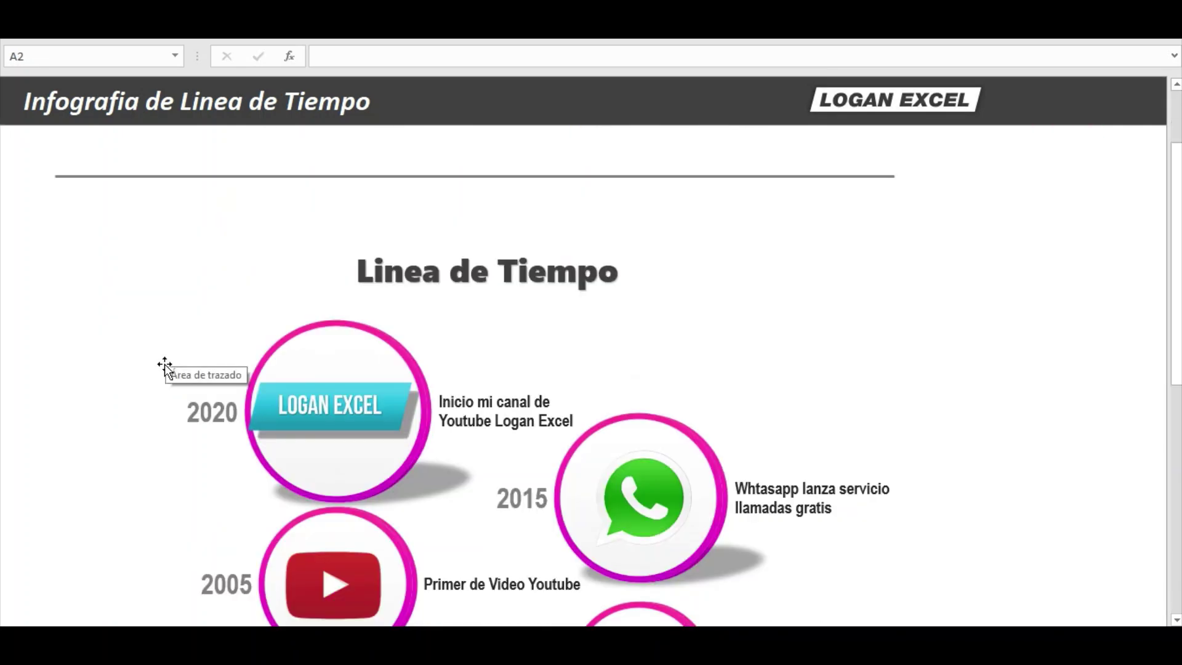
{"action": "scroll", "coordinate": [164, 363], "scroll_direction": "down", "scroll_amount": 1}
{"action": "scroll", "coordinate": [160, 369], "scroll_direction": "down", "scroll_amount": 2}
{"action": "scroll", "coordinate": [151, 375], "scroll_direction": "down", "scroll_amount": 2}
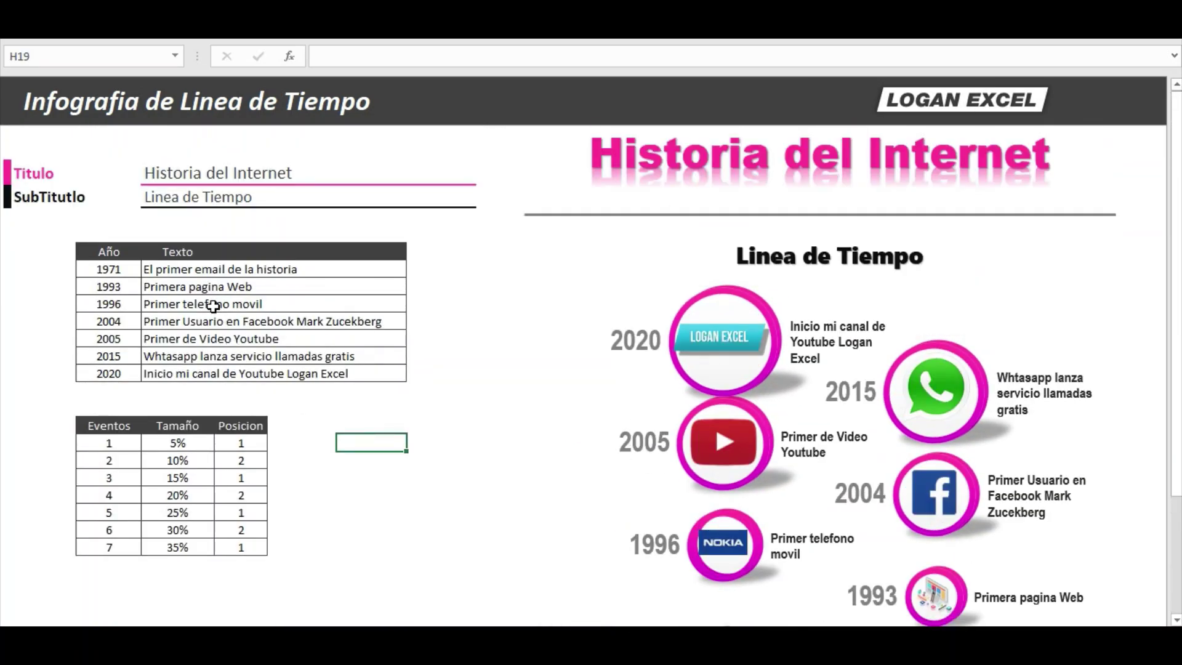
{"action": "left_click", "coordinate": [184, 286]}
{"action": "left_click", "coordinate": [181, 259]}
{"action": "left_click_drag", "start_coordinate": [170, 271], "coordinate": [164, 372]}
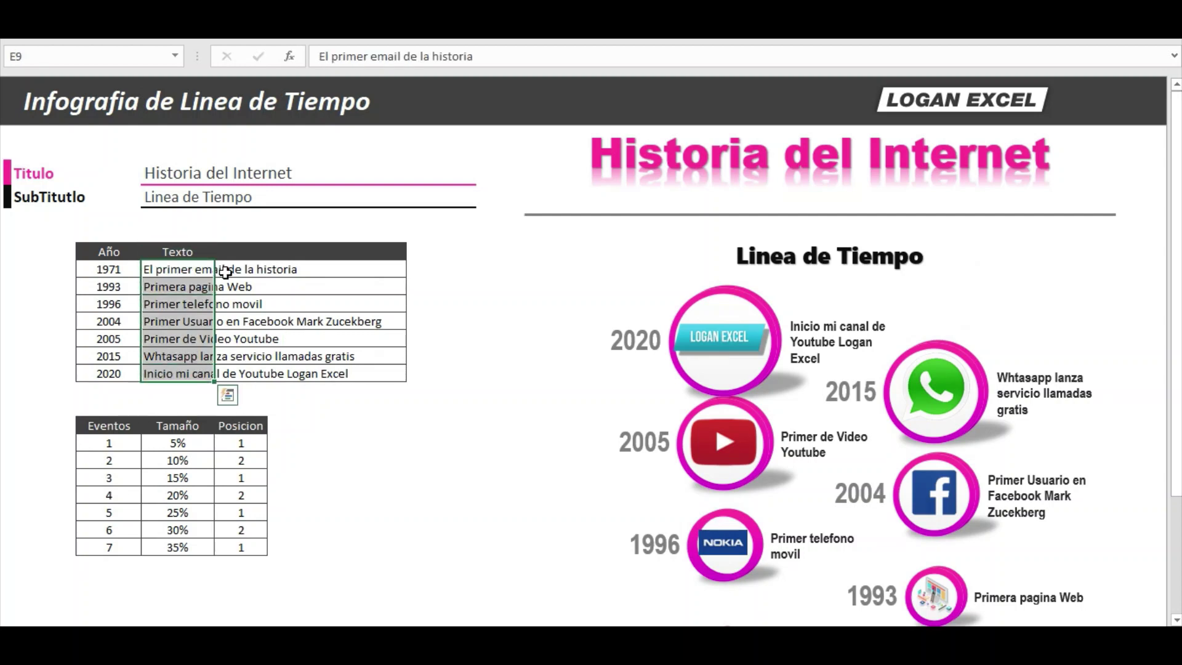
{"action": "left_click", "coordinate": [203, 196]}
{"action": "left_click", "coordinate": [126, 286]}
{"action": "left_click", "coordinate": [199, 317]}
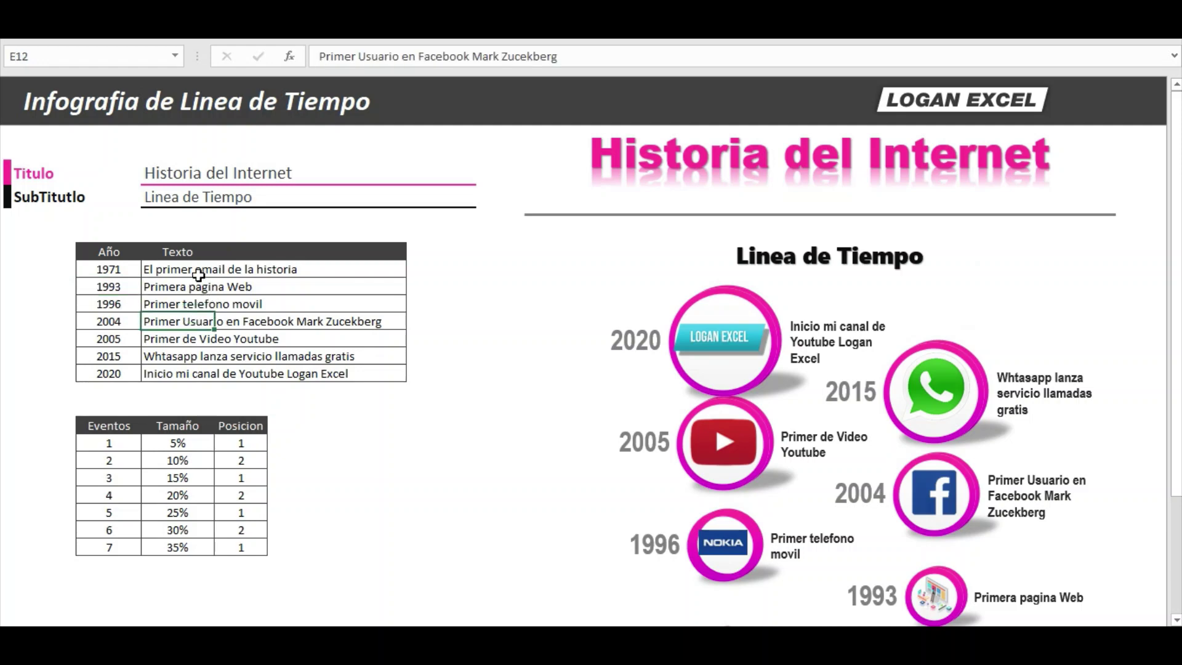
{"action": "left_click", "coordinate": [203, 271]}
{"action": "left_click_drag", "start_coordinate": [172, 269], "coordinate": [164, 372]}
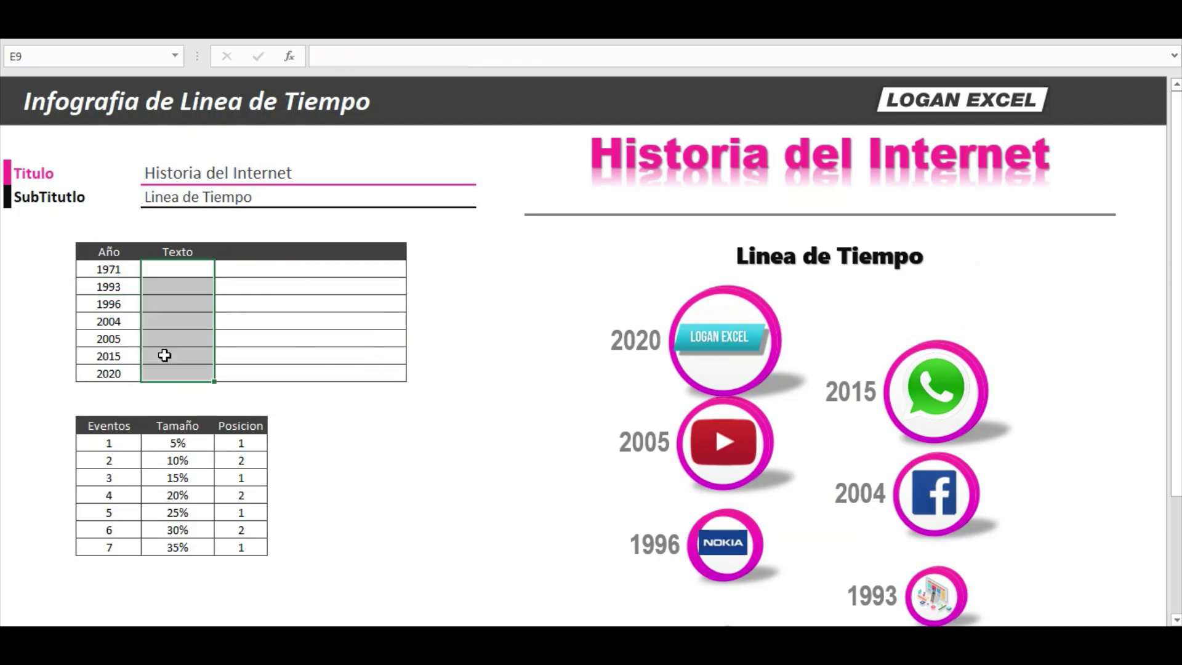